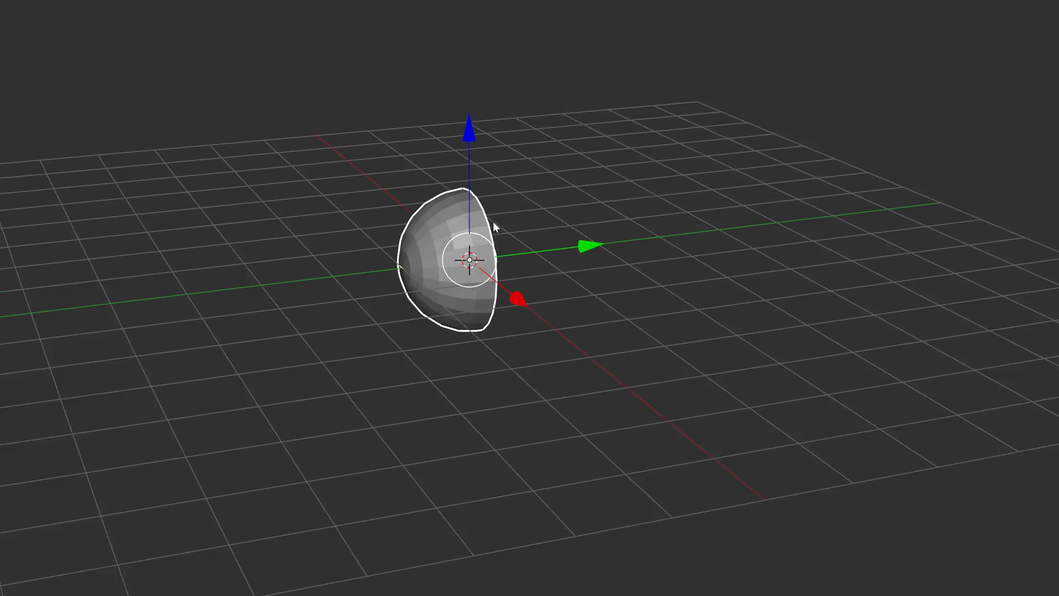
# Step: Smooth the half-sphere by adding a SubsurfB subdivision surface
pyautogui.rightClick(477, 220)
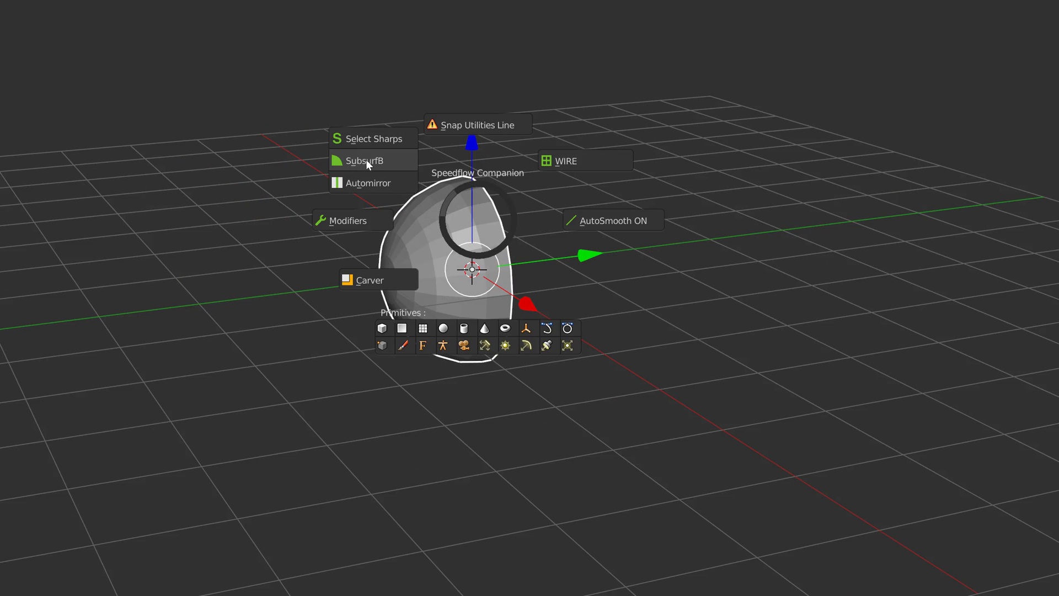
pyautogui.click(363, 161)
pyautogui.moveTo(356, 201); pyautogui.dragTo(367, 385, button='middle')
pyautogui.scroll(2, 474, 203)
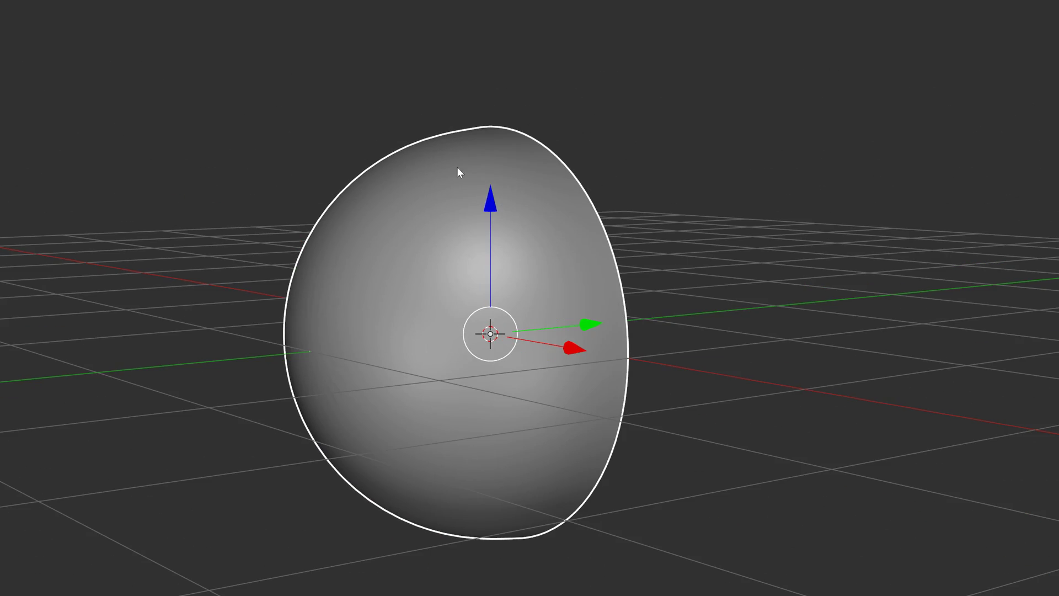
pyautogui.moveTo(457, 166); pyautogui.dragTo(476, 251, button='middle')
# Step: In the side view, draw a tall box overlapping the rounded front of the dome
pyautogui.press('KP_3')
pyautogui.keyDown('shift'); pyautogui.moveTo(410, 280); pyautogui.dragTo(435, 217, button='middle'); pyautogui.keyUp('shift')
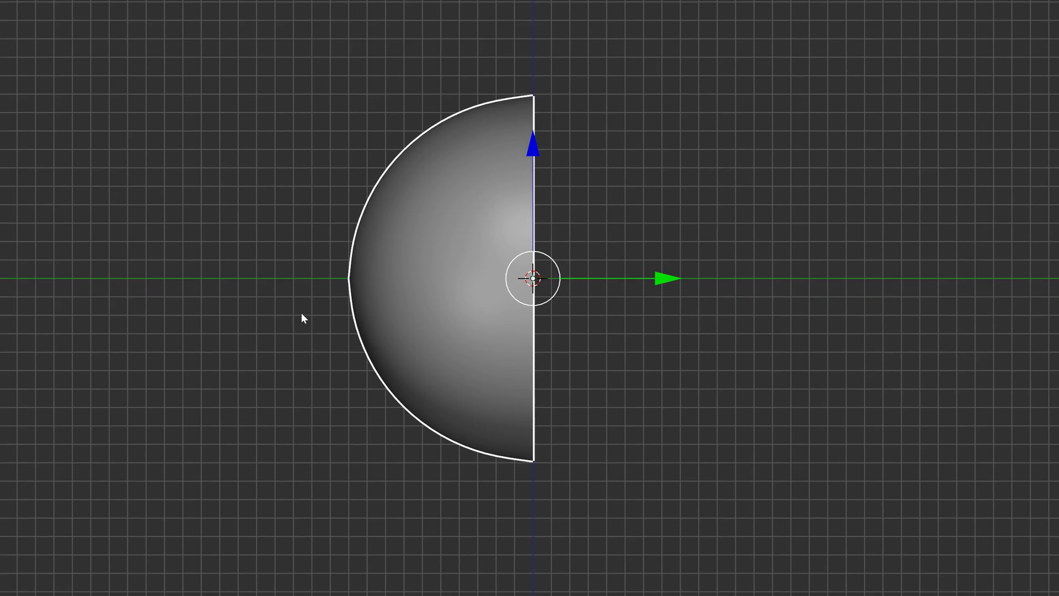
pyautogui.click(293, 327)
pyautogui.moveTo(251, 120); pyautogui.dragTo(398, 469)
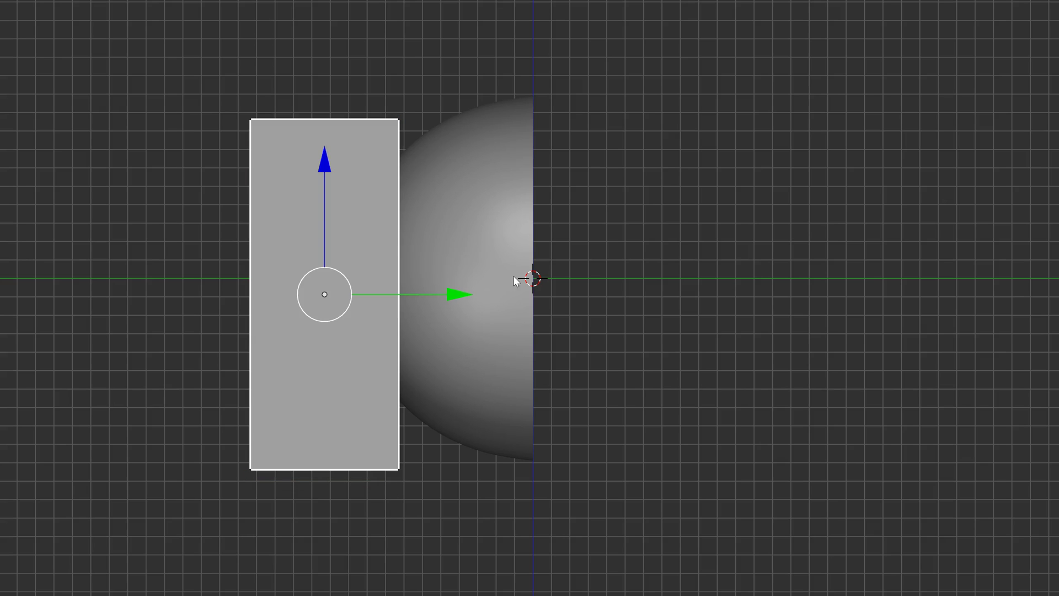
# Step: Cut the box out of the dome with a Speedflow boolean difference, leaving a flat front face
pyautogui.keyDown('shift'); pyautogui.click(467, 356); pyautogui.keyUp('shift')
pyautogui.hotkey('alt', 's')
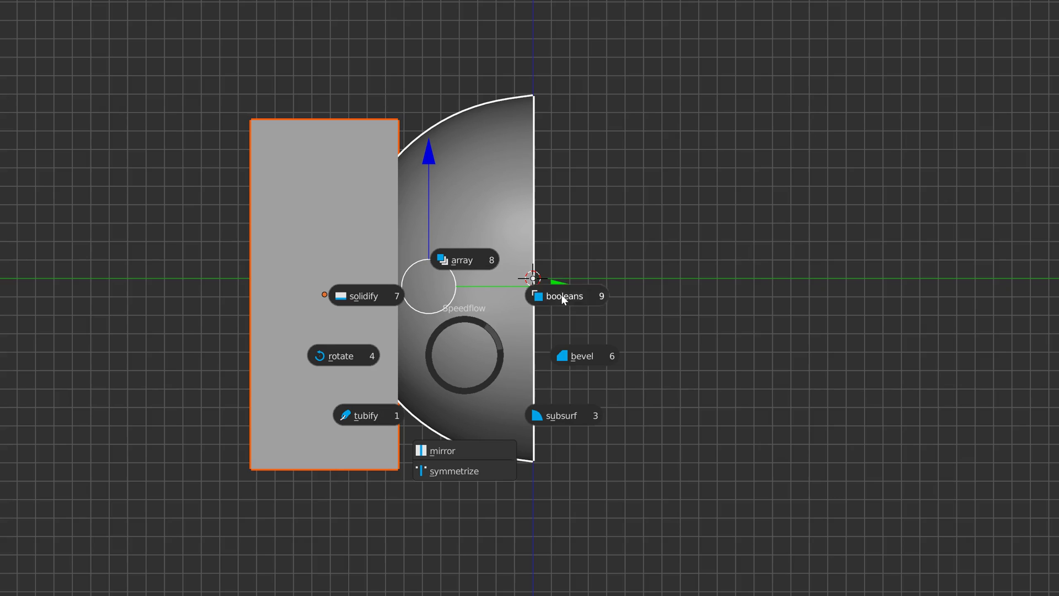
pyautogui.click(563, 297)
pyautogui.click(565, 366)
pyautogui.moveTo(413, 262); pyautogui.dragTo(464, 273, button='middle')
pyautogui.scroll(-2, 471, 273)
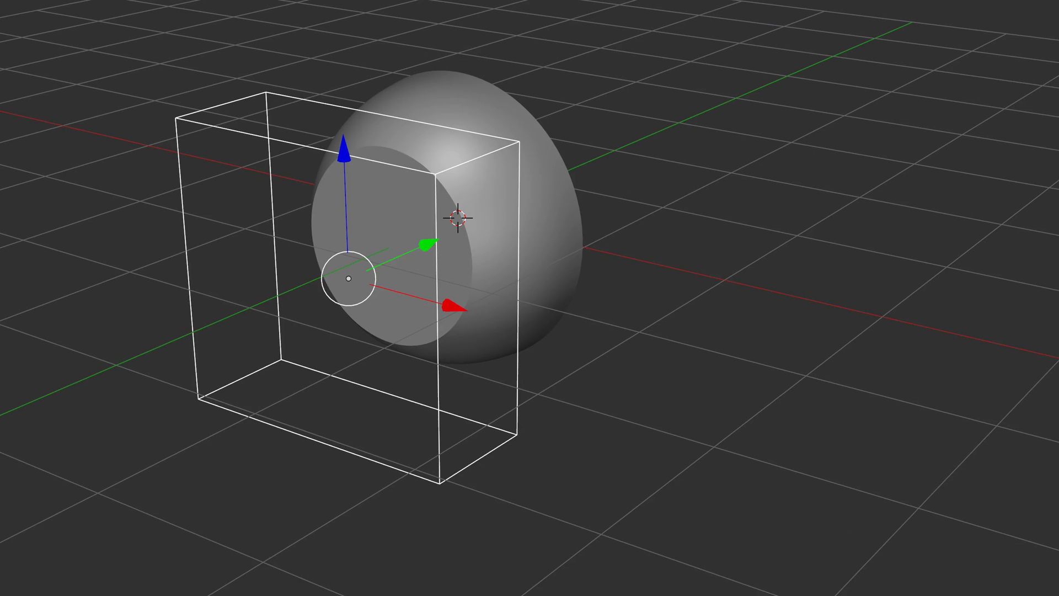
# Step: Search the user preferences add-ons for "speed" and expand the details of the Speedflow add-on
pyautogui.click(574, 221)
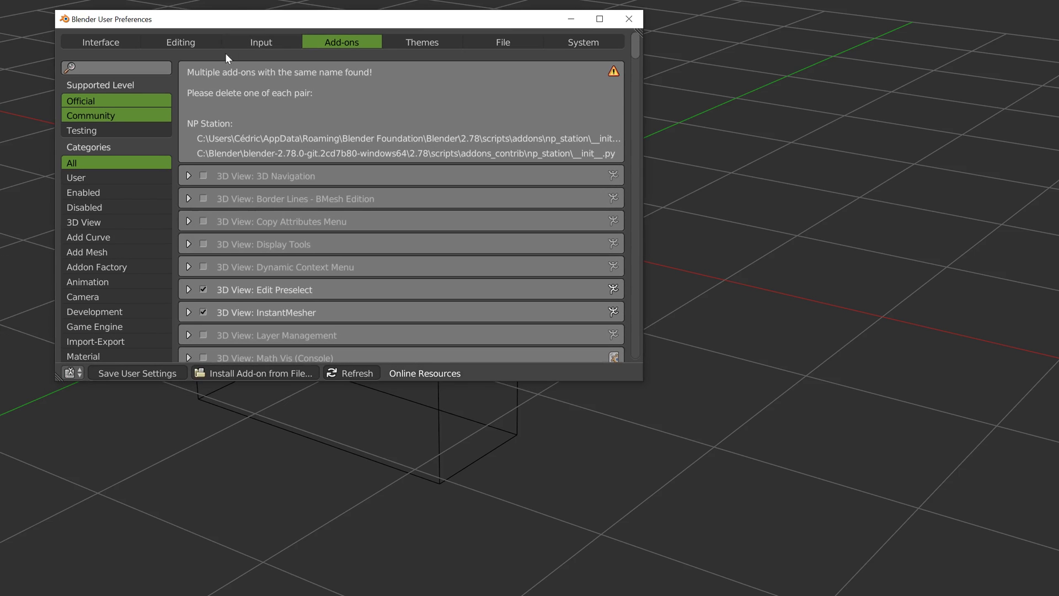
pyautogui.click(266, 37)
pyautogui.click(340, 39)
pyautogui.click(122, 68)
pyautogui.write('spee')
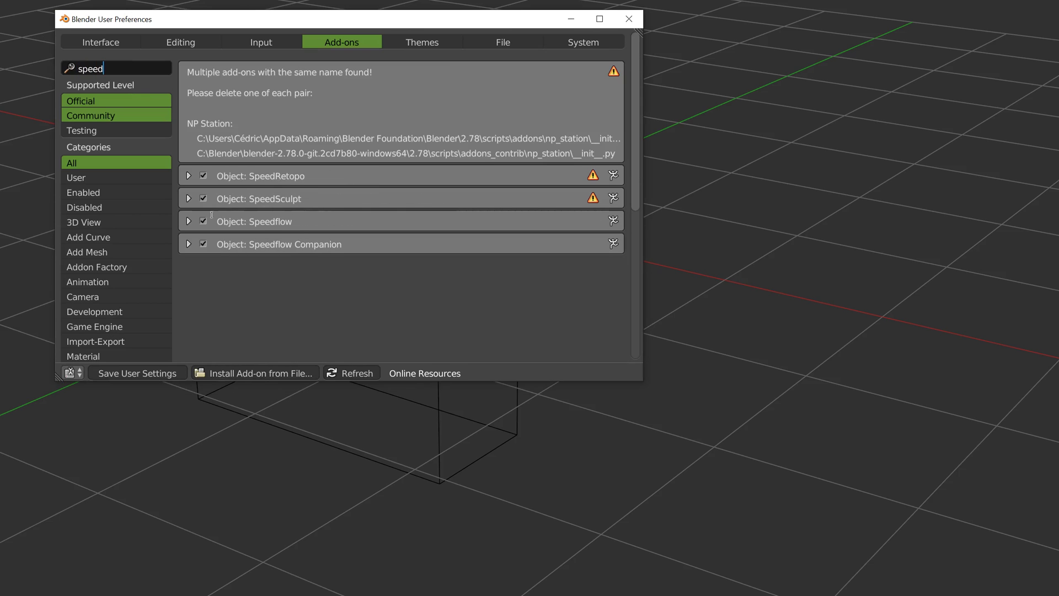
pyautogui.write('d')
pyautogui.press('Return')
pyautogui.click(187, 222)
pyautogui.scroll(-5, 249, 193)
pyautogui.scroll(3, 305, 132)
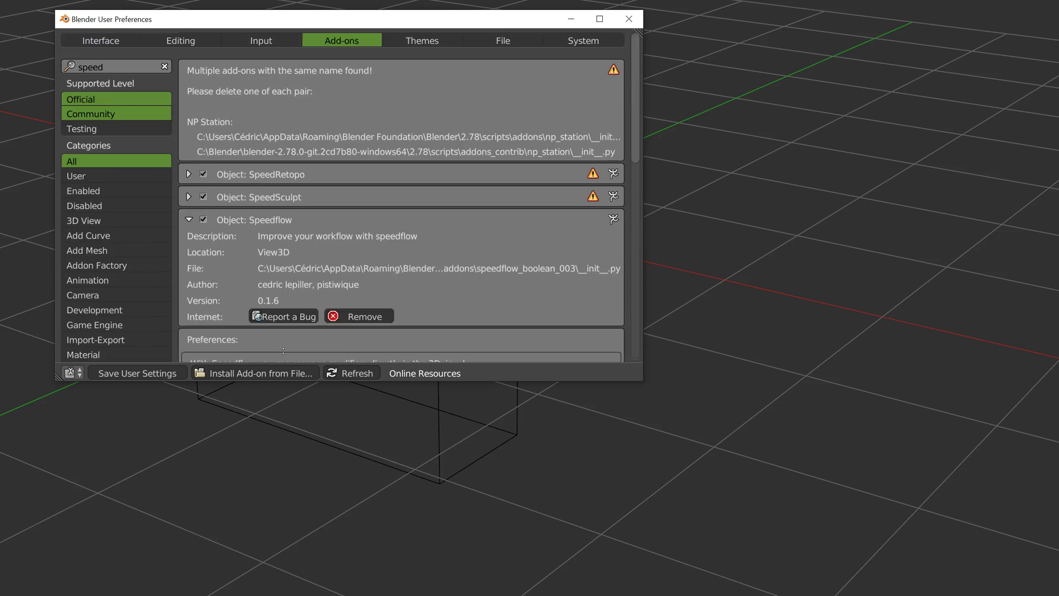
# Step: Review Speedflow's Modals preferences, including the bevel, tubify, array, symmetrize, boolean and rotate options, and close the preferences
pyautogui.scroll(-5, 304, 132)
pyautogui.click(289, 297)
pyautogui.scroll(-15, 292, 191)
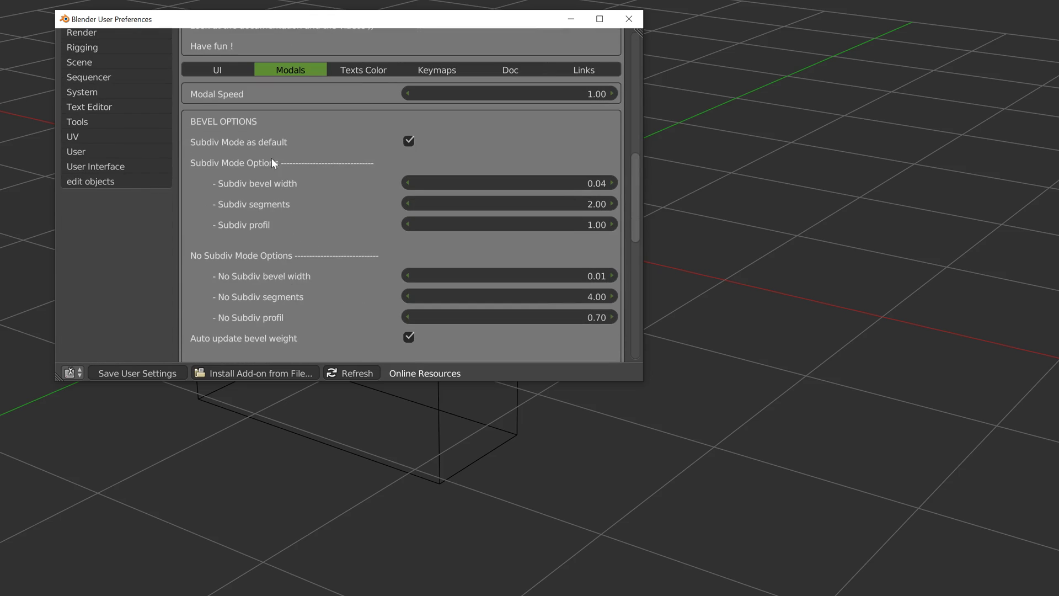
pyautogui.scroll(4, 289, 270)
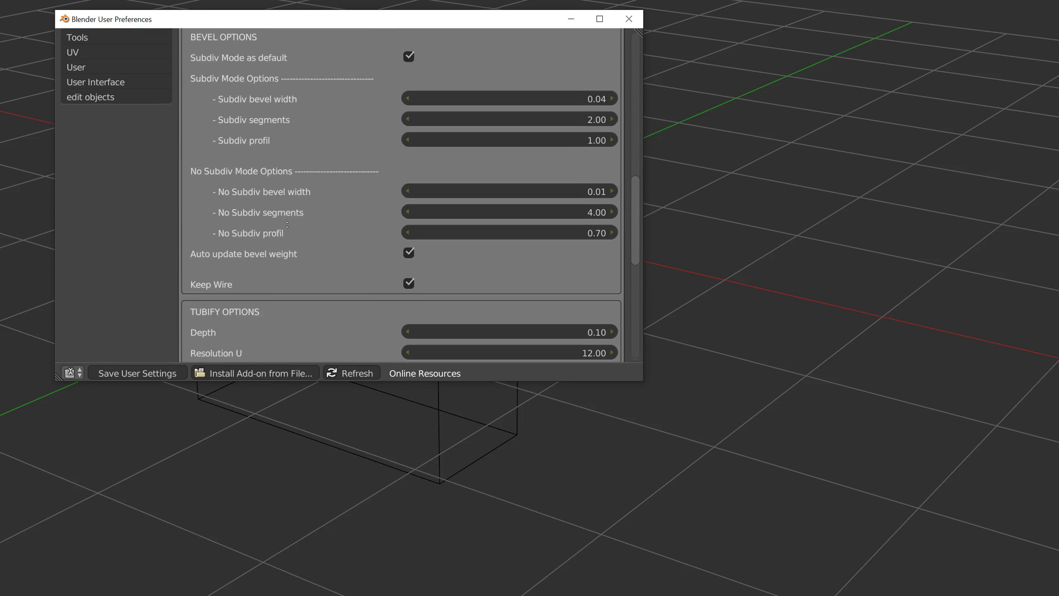
pyautogui.scroll(-5, 275, 262)
pyautogui.scroll(2, 272, 259)
pyautogui.scroll(-12, 283, 183)
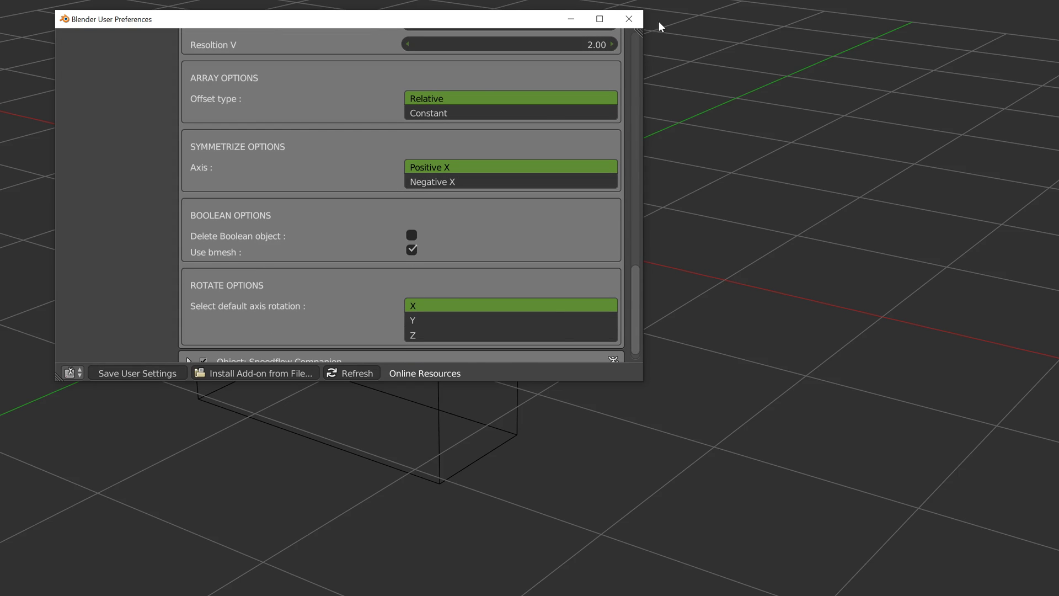
pyautogui.click(628, 19)
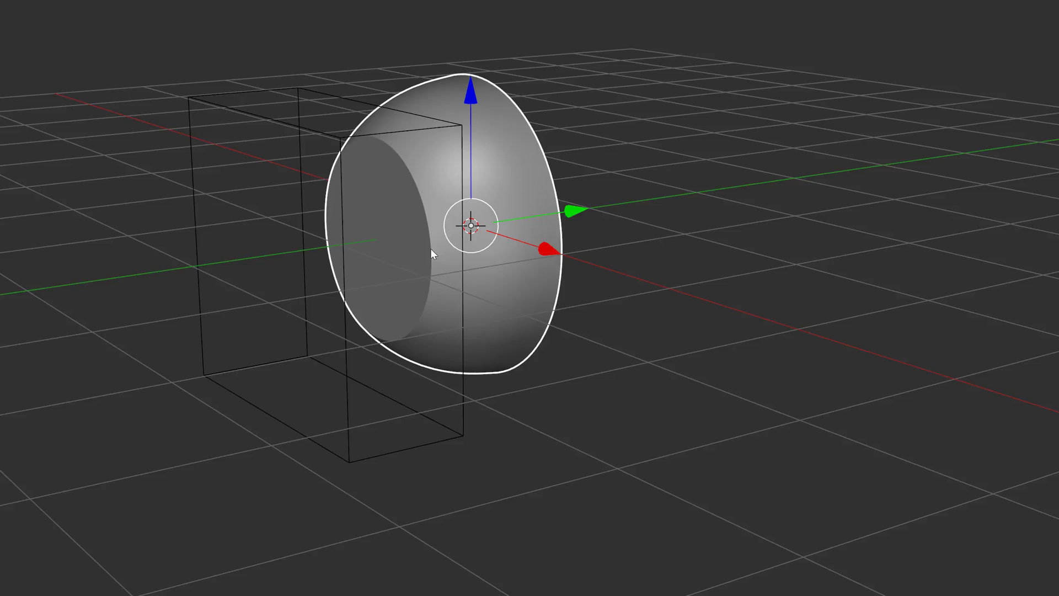
# Step: Hide the wireframe box cutter so that only the cut dome stays in the view
pyautogui.moveTo(430, 249); pyautogui.dragTo(392, 169, button='middle')
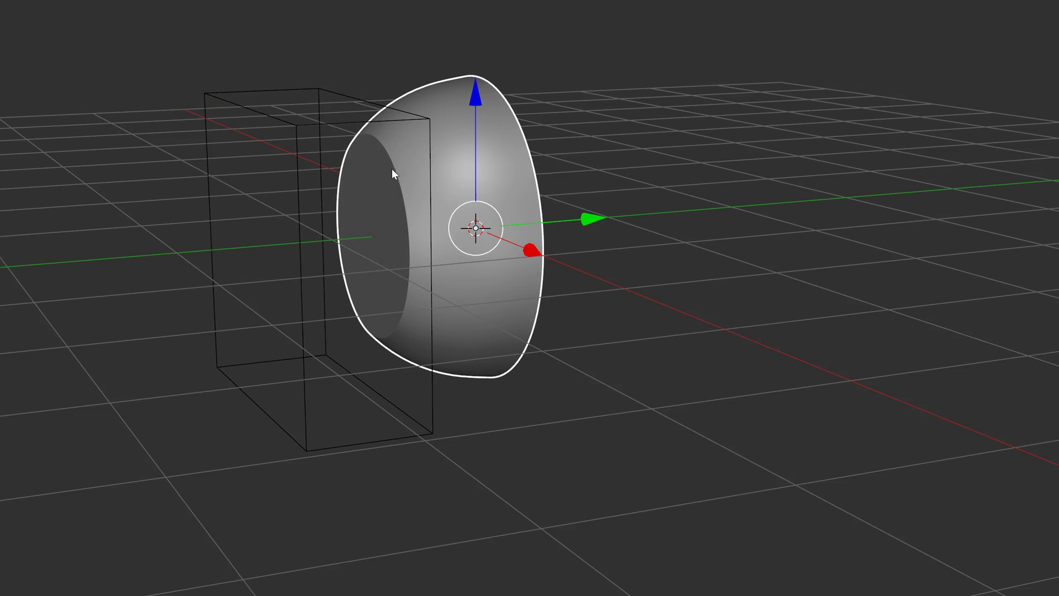
pyautogui.click(326, 124)
pyautogui.moveTo(323, 163); pyautogui.dragTo(331, 158, button='middle')
pyautogui.press('m')
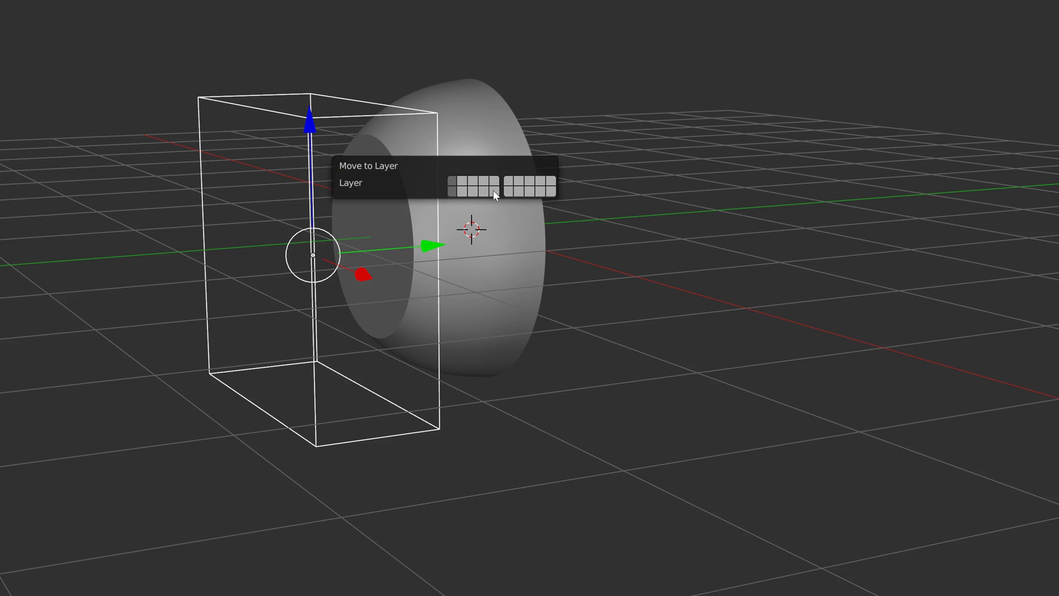
pyautogui.press('h')
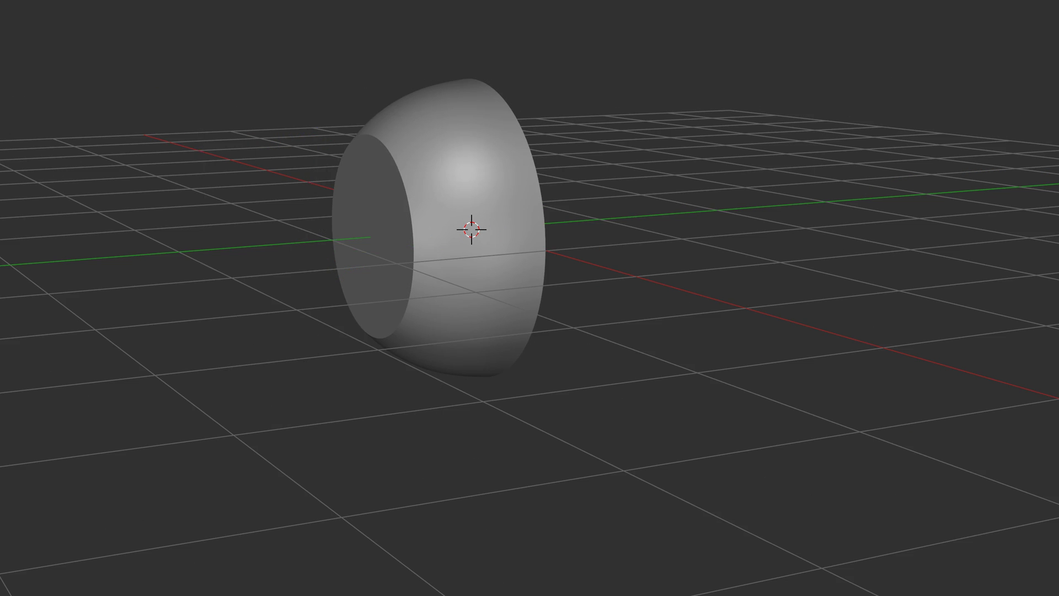
# Step: Add a cylinder at the dome's origin and rotate it so its length runs along the Y axis
pyautogui.moveTo(349, 219); pyautogui.dragTo(410, 246, button='middle')
pyautogui.rightClick(411, 225)
pyautogui.press('Tab')
pyautogui.press('Tab')
pyautogui.rightClick(403, 262)
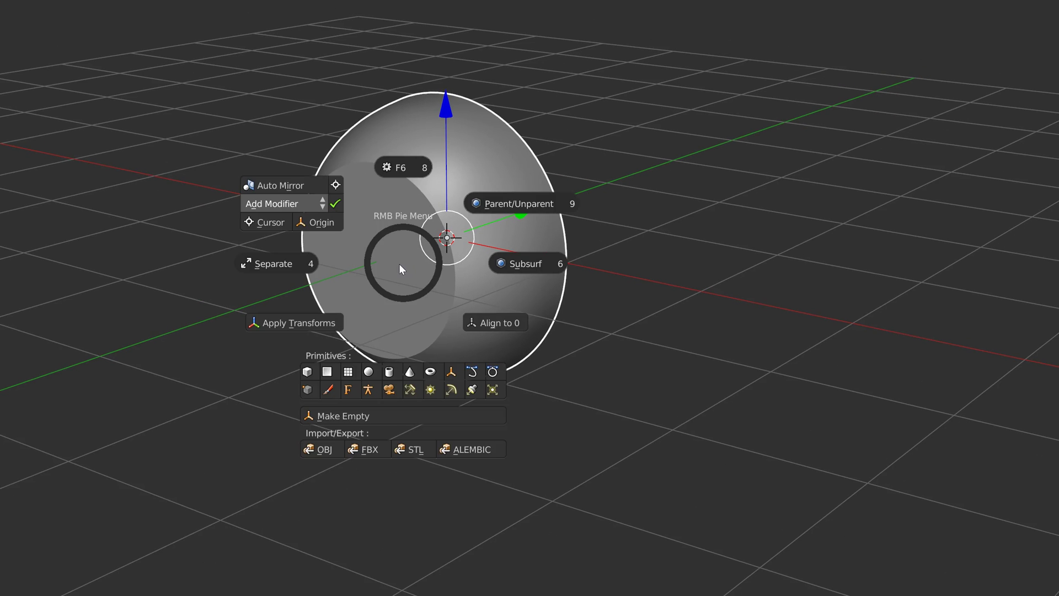
pyautogui.click(391, 372)
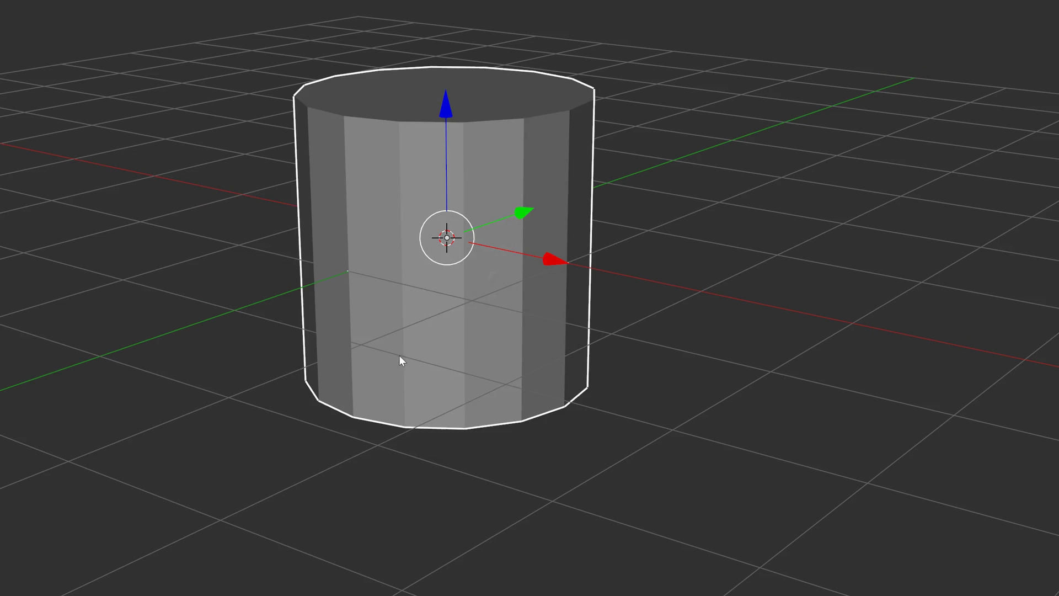
pyautogui.rightClick(458, 284)
pyautogui.click(338, 286)
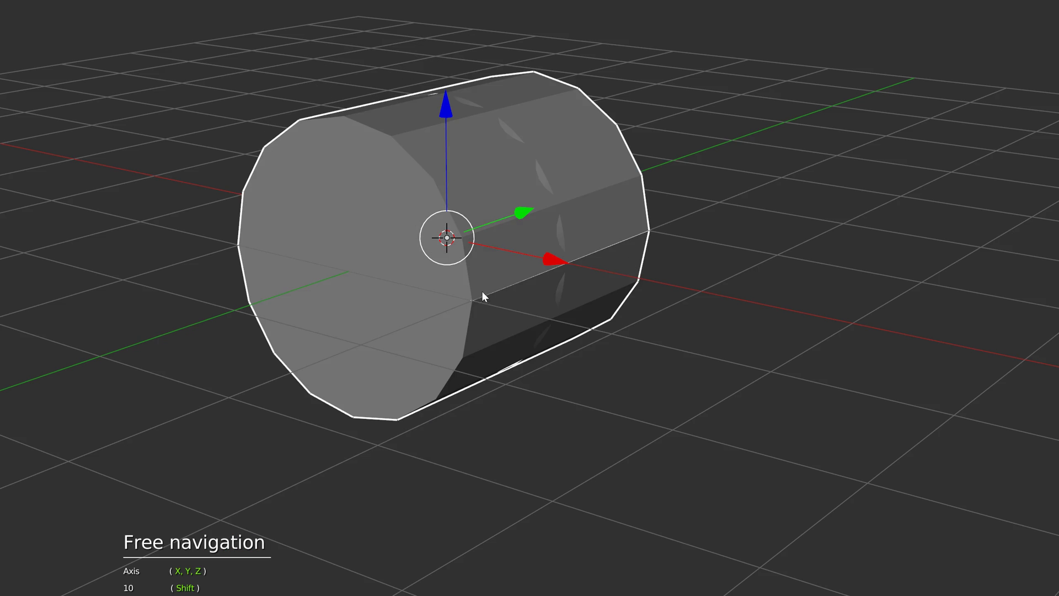
# Step: Move the cylinder along Y to the dome's flat face and scale it down to fit within that face
pyautogui.moveTo(521, 213); pyautogui.dragTo(460, 235)
pyautogui.press('s')
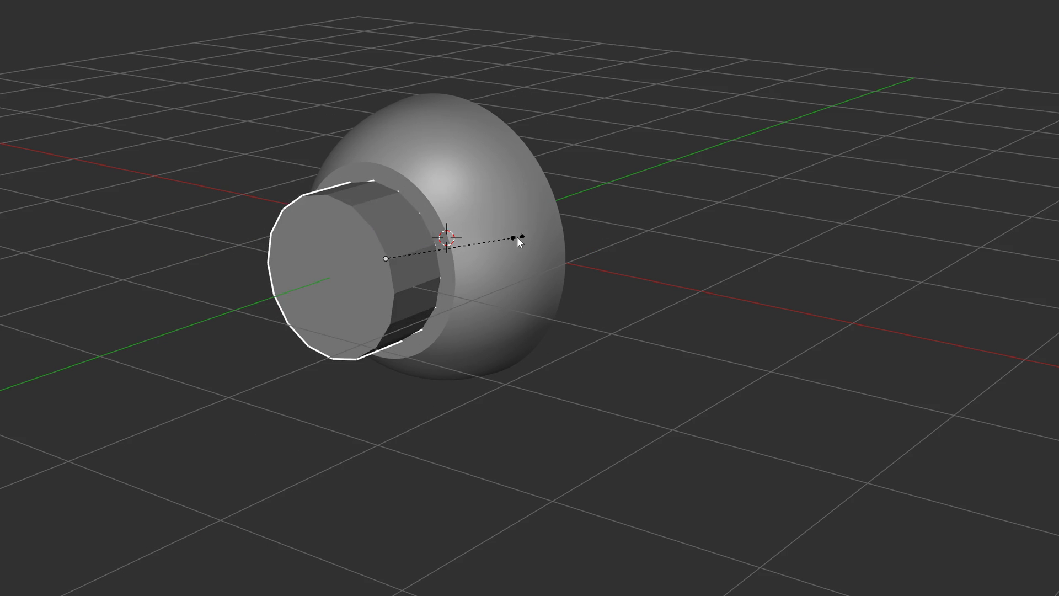
pyautogui.click(503, 240)
# Step: Smooth the cylinder with SubsurfB and move it along Y away from the dome to expose its inner end
pyautogui.rightClick(435, 270)
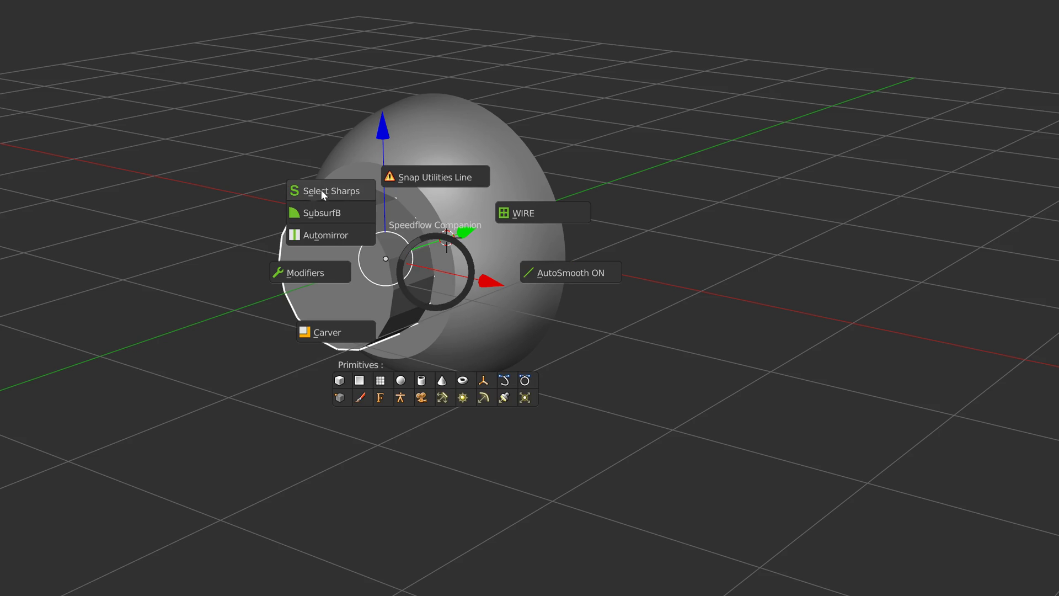
pyautogui.click(329, 212)
pyautogui.moveTo(401, 231); pyautogui.dragTo(350, 227, button='middle')
pyautogui.moveTo(516, 254); pyautogui.dragTo(326, 264)
pyautogui.moveTo(343, 236); pyautogui.dragTo(294, 225, button='middle')
# Step: Inset the cylinder's end face nearest the dome with depth to form a sloped rim
pyautogui.press('Tab')
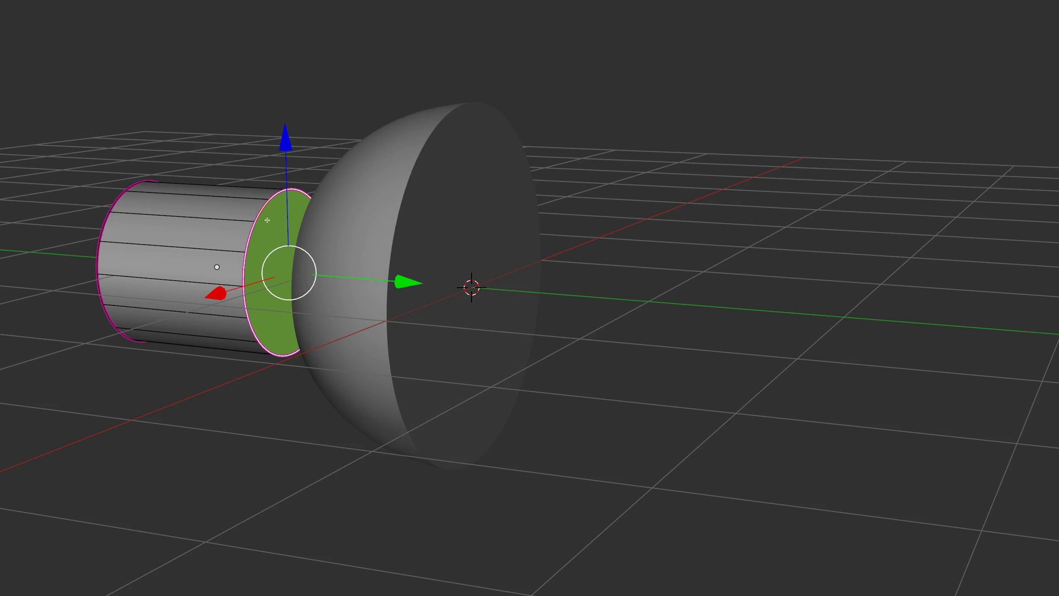
pyautogui.press('i')
pyautogui.click(237, 264)
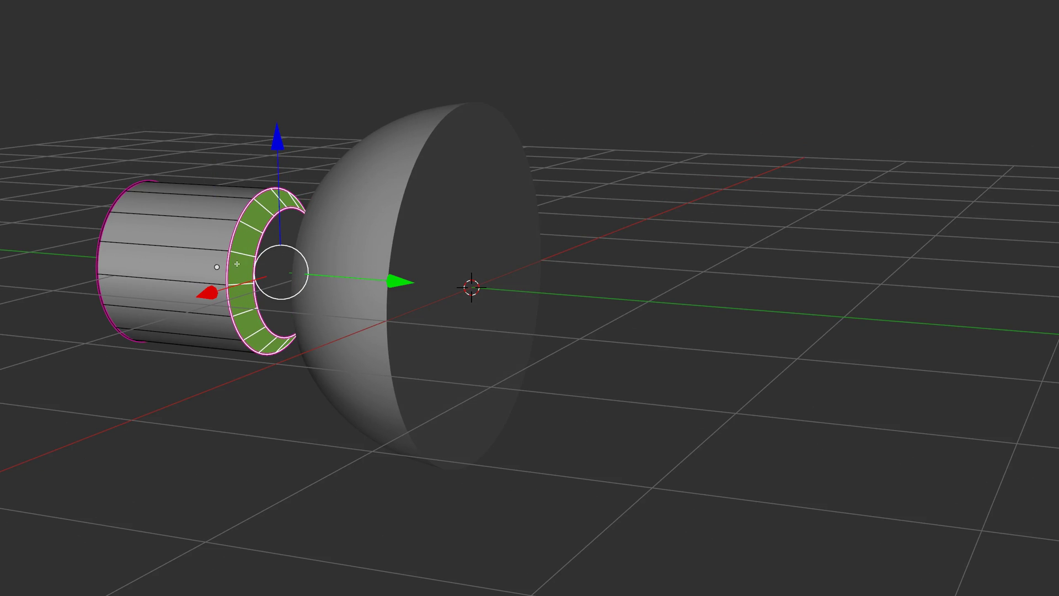
# Step: Inset the cylinder's remaining end cap three more times to create concentric rings
pyautogui.rightClick(291, 267)
pyautogui.press('i')
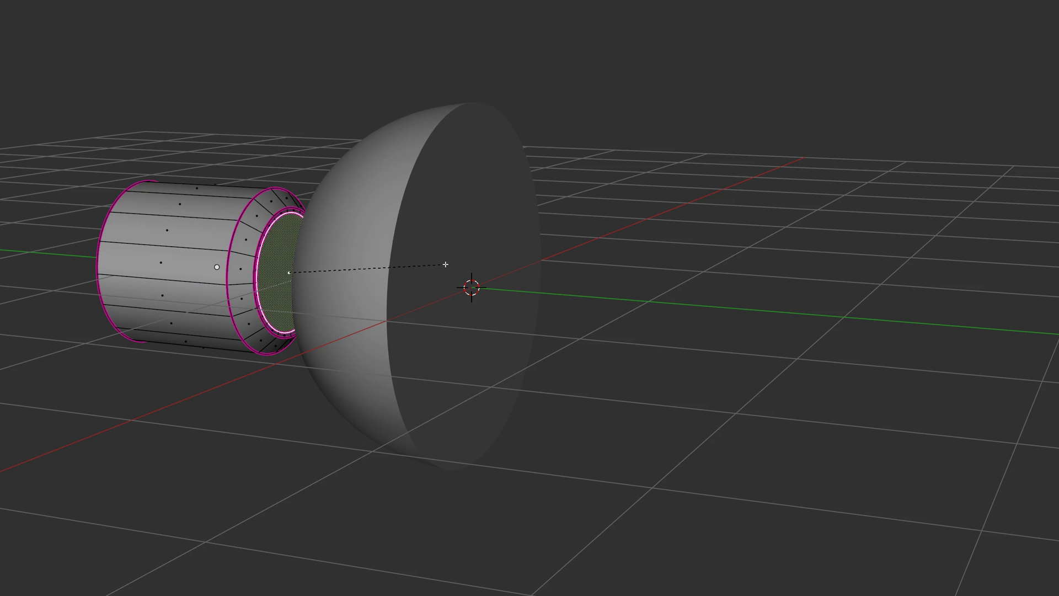
pyautogui.click(423, 264)
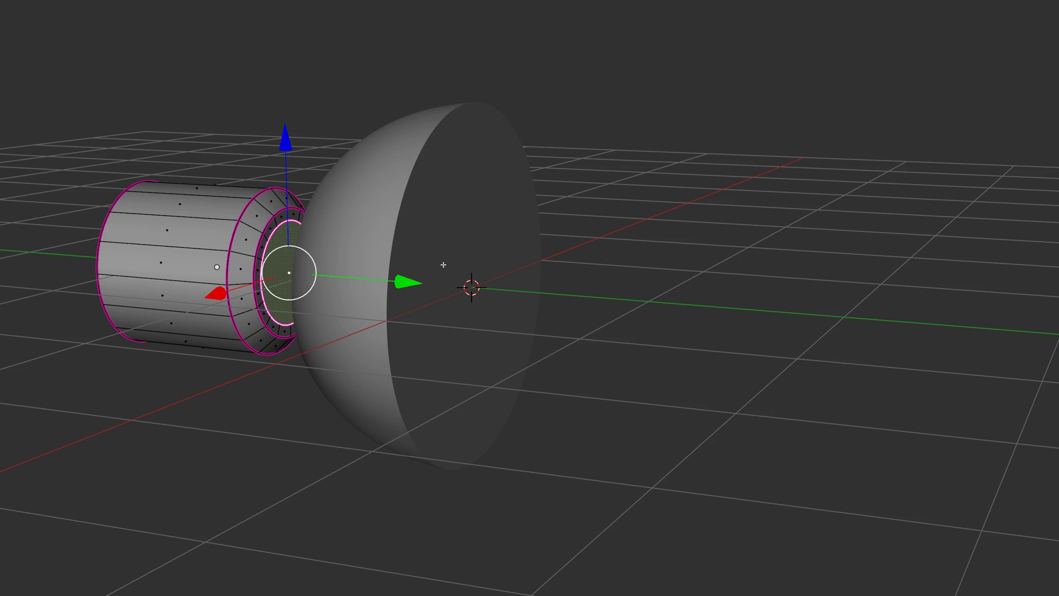
pyautogui.press('i')
pyautogui.click(435, 262)
pyautogui.scroll(3, 296, 205)
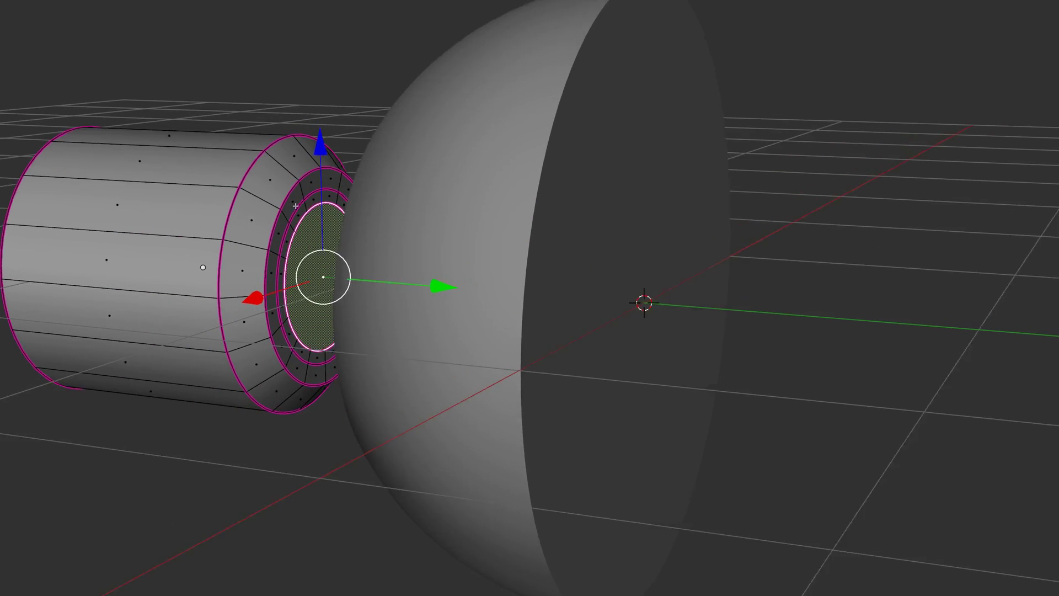
pyautogui.scroll(2, 296, 205)
pyautogui.press('i')
pyautogui.click(406, 273)
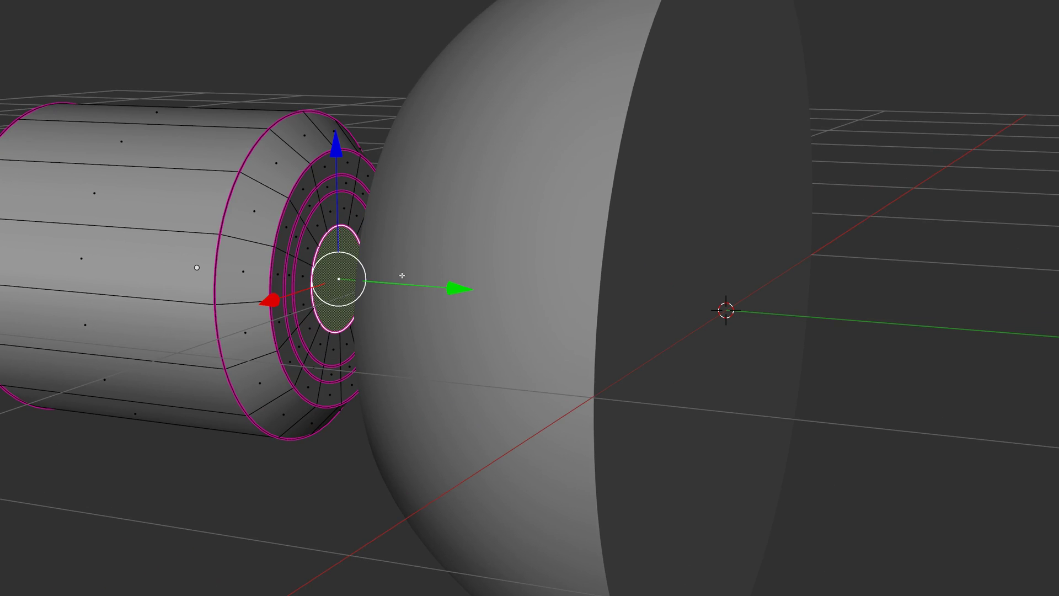
# Step: Inset the central cap once more and divide its middle into a fan of triangles
pyautogui.rightClick(398, 279)
pyautogui.click(494, 228)
pyautogui.click(473, 233)
pyautogui.press('Tab')
# Step: Select the narrow ring of faces on the cylinder's end and inset it with depth to form a circular groove
pyautogui.click(297, 212)
pyautogui.keyDown('alt'); pyautogui.click(311, 189); pyautogui.keyUp('alt')
pyautogui.keyDown('alt'); pyautogui.click(343, 182); pyautogui.keyUp('alt')
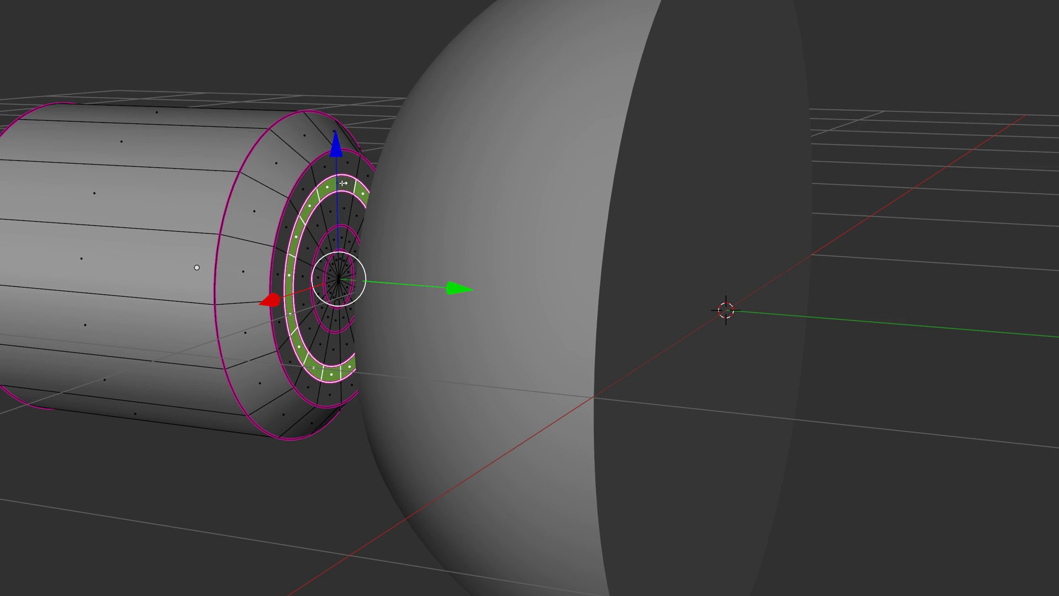
pyautogui.press('i')
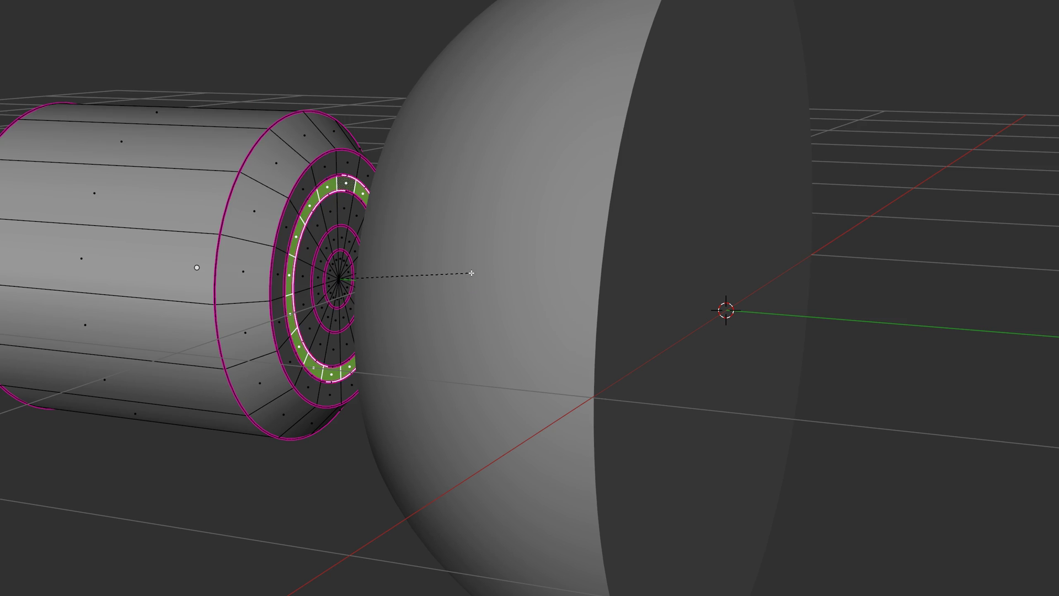
pyautogui.press('ctrl')
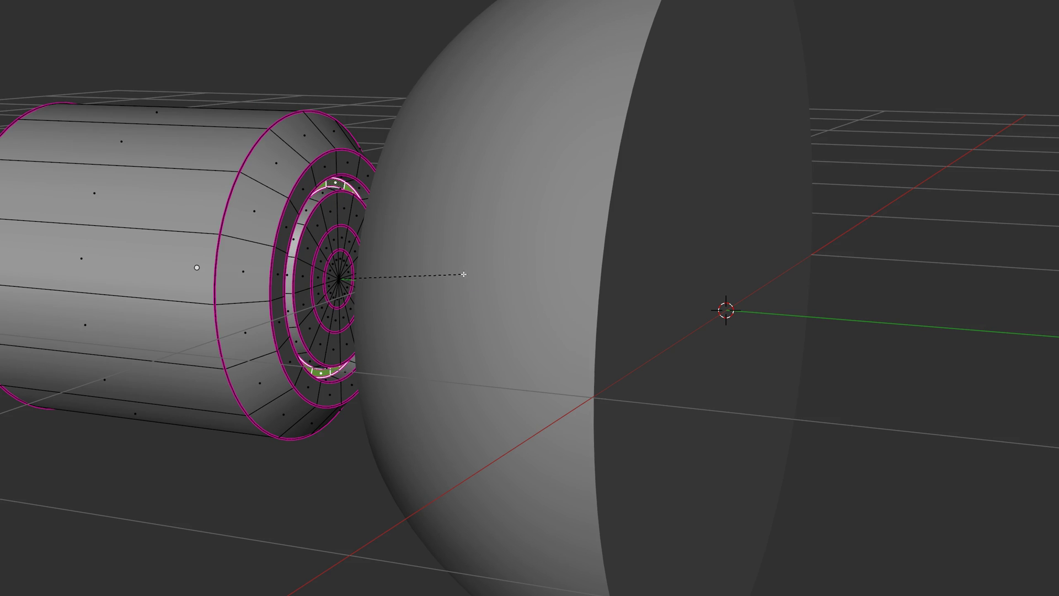
pyautogui.click(464, 274)
# Step: Leave mesh editing and move the cylinder along Y so its detailed end sinks into the dome's flat face
pyautogui.scroll(-3, 464, 274)
pyautogui.moveTo(345, 231); pyautogui.dragTo(442, 267, button='middle')
pyautogui.press('Tab')
pyautogui.click(443, 221)
pyautogui.press('g')
pyautogui.press('y')
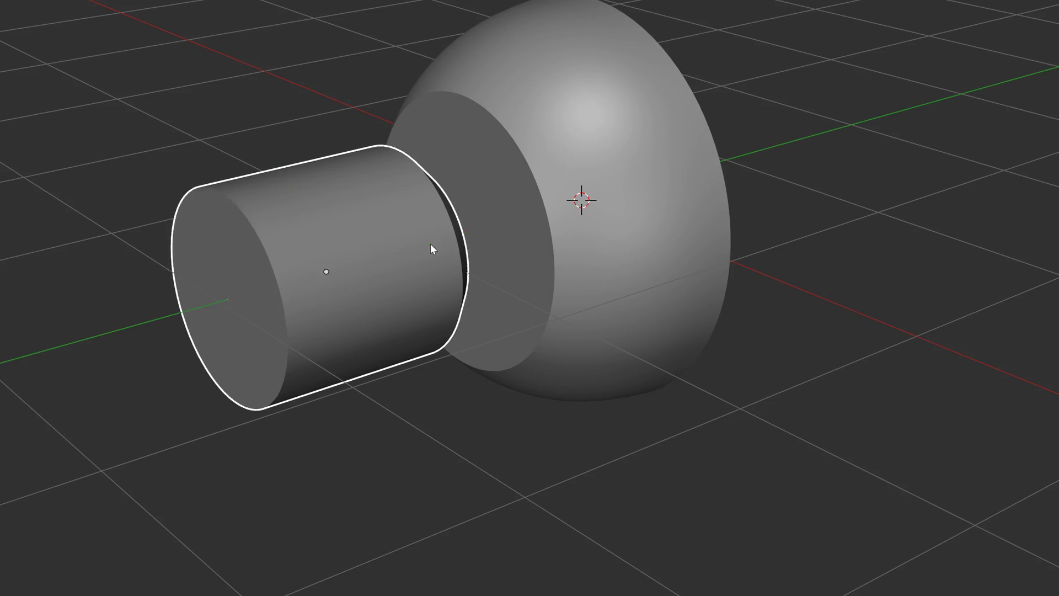
pyautogui.click(498, 231)
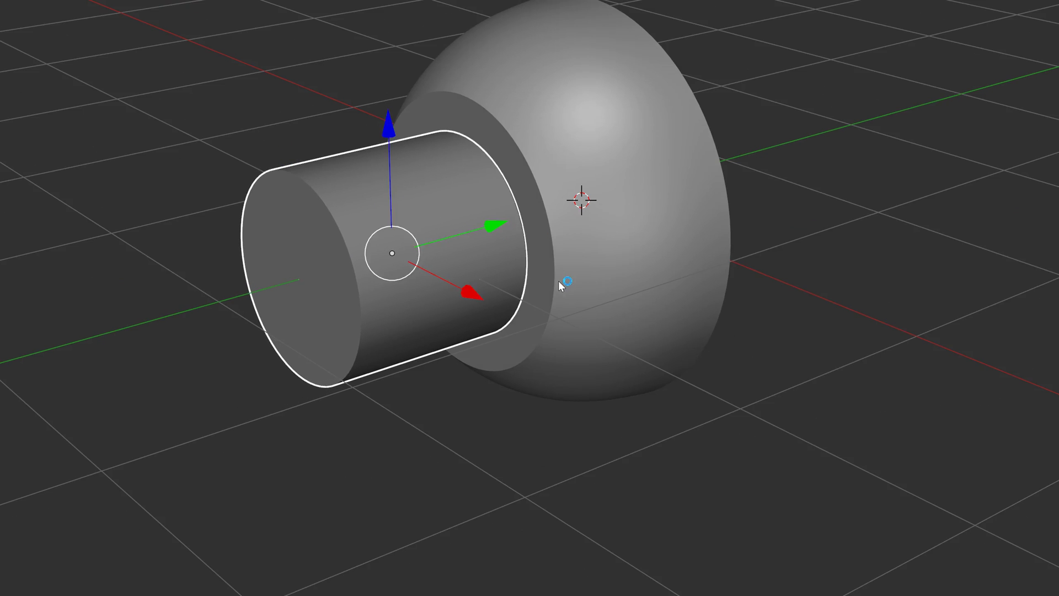
# Step: Subtract the cylinder from the dome with a Speedflow boolean difference
pyautogui.keyDown('shift'); pyautogui.click(559, 280); pyautogui.keyUp('shift')
pyautogui.hotkey('alt', 'q')
pyautogui.click(653, 224)
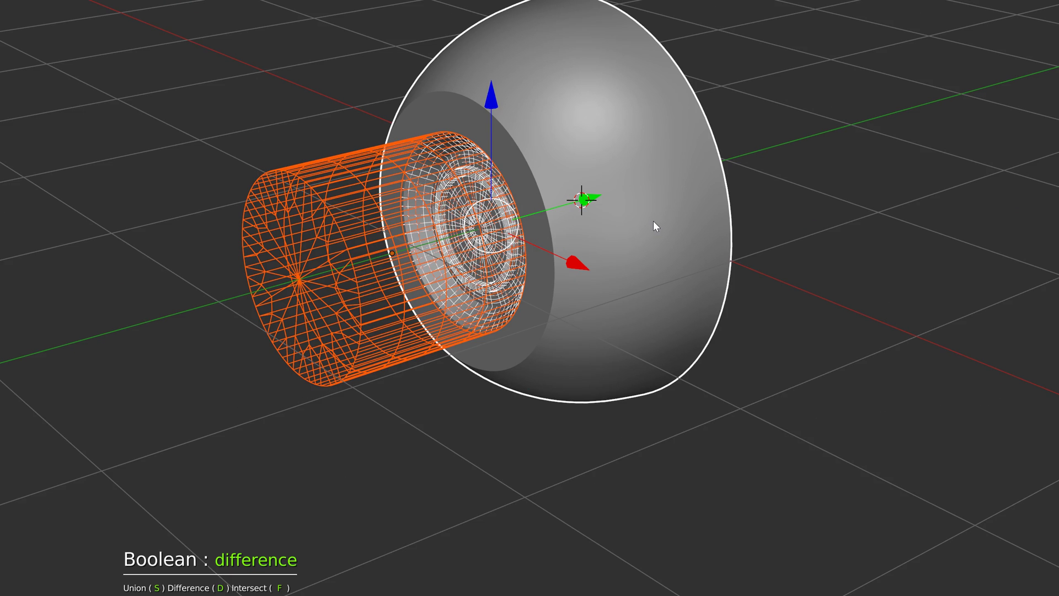
pyautogui.click(807, 229)
pyautogui.moveTo(438, 260); pyautogui.dragTo(426, 236, button='middle')
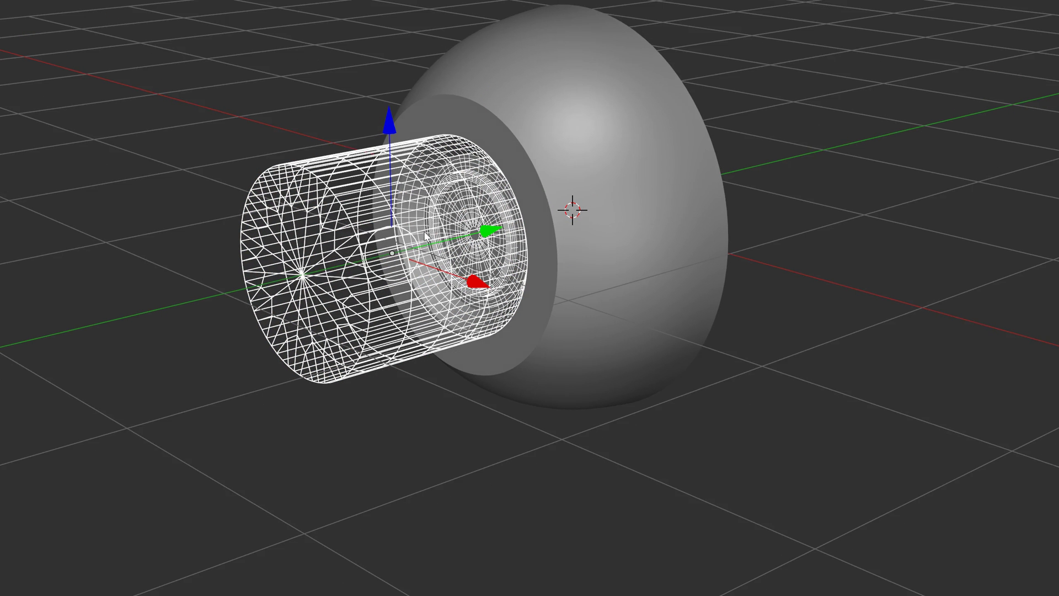
# Step: Move the subtracted cylinder to another layer to hide it from the dome's view
pyautogui.moveTo(379, 268); pyautogui.dragTo(434, 217, button='middle')
pyautogui.press('m')
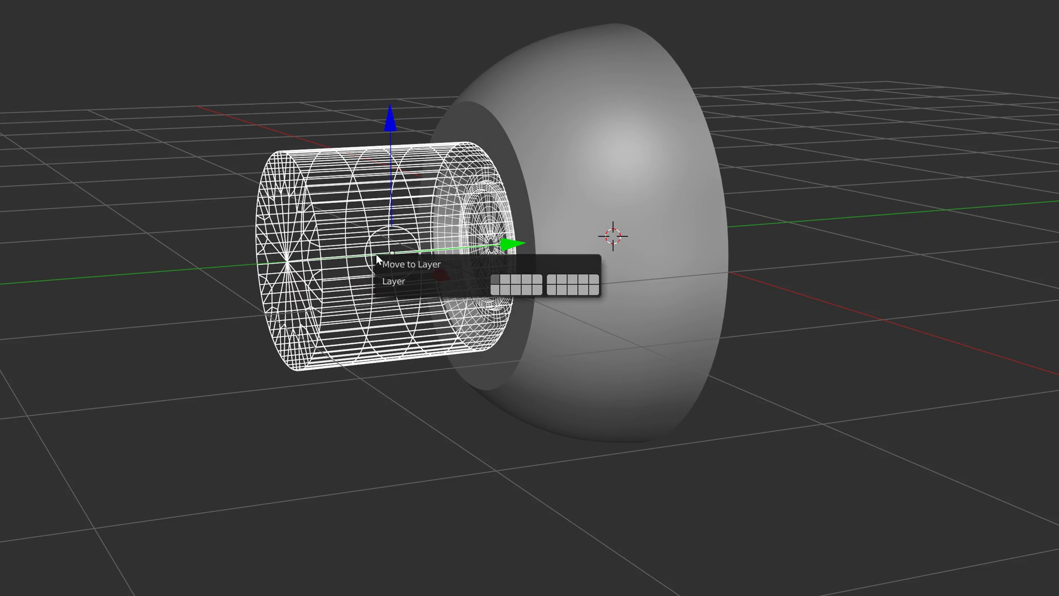
pyautogui.click(496, 295)
pyautogui.moveTo(297, 260); pyautogui.dragTo(392, 228, button='middle')
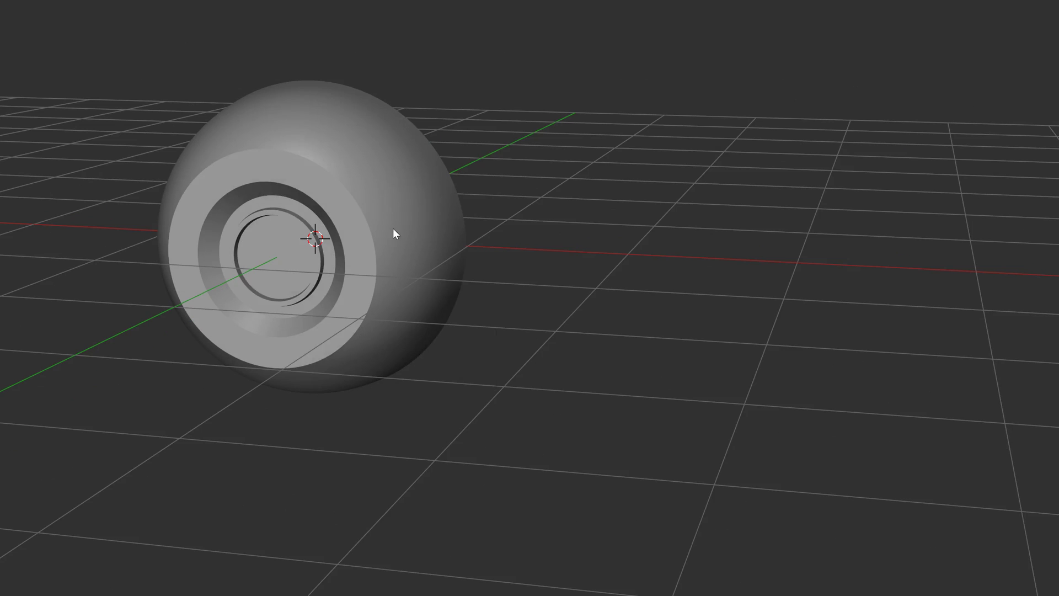
# Step: Add a new cylinder at the 3D cursor and rotate it about X with Speedflow so it lies along Y
pyautogui.rightClick(392, 227)
pyautogui.click(380, 336)
pyautogui.moveTo(382, 276); pyautogui.dragTo(356, 269, button='middle')
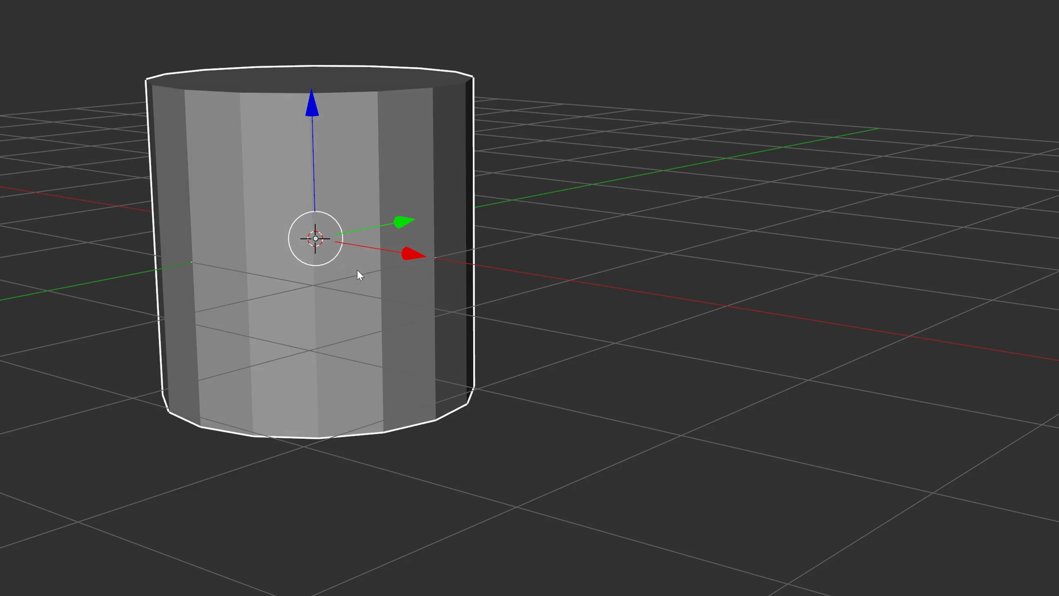
pyautogui.moveTo(353, 225); pyautogui.dragTo(341, 243, button='middle')
pyautogui.press('space')
pyautogui.click(222, 243)
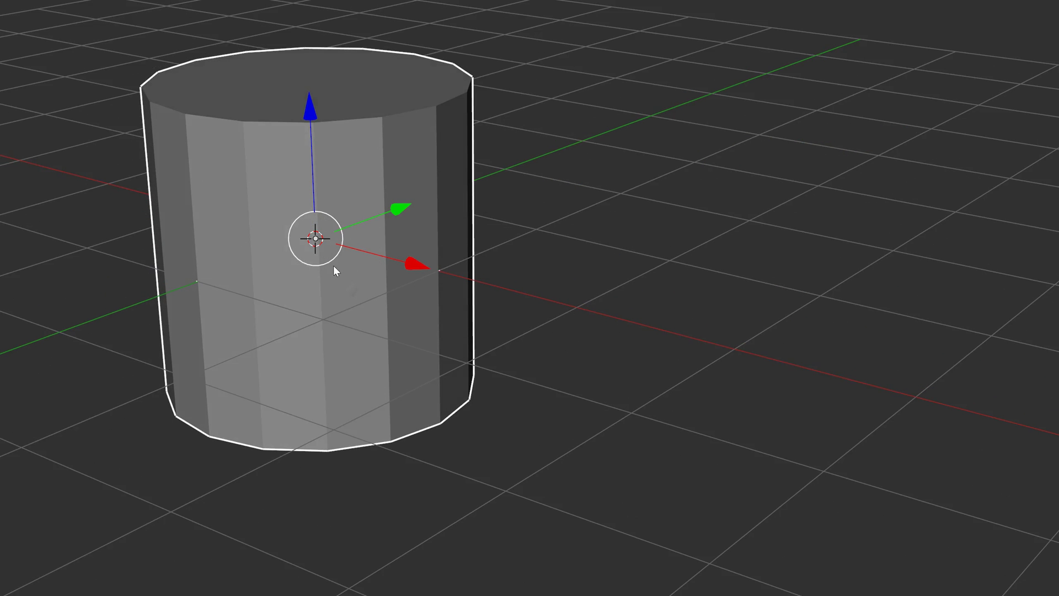
pyautogui.rightClick(440, 262)
pyautogui.click(379, 258)
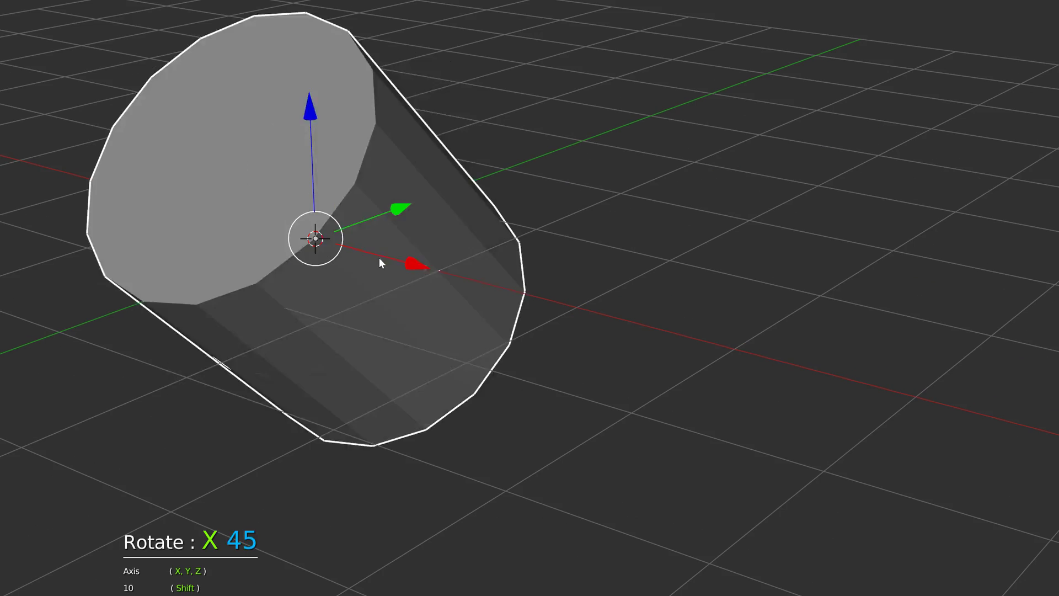
# Step: Smooth the cylinder with the Speedflow Companion's SubsurfB and scale it down
pyautogui.rightClick(474, 270)
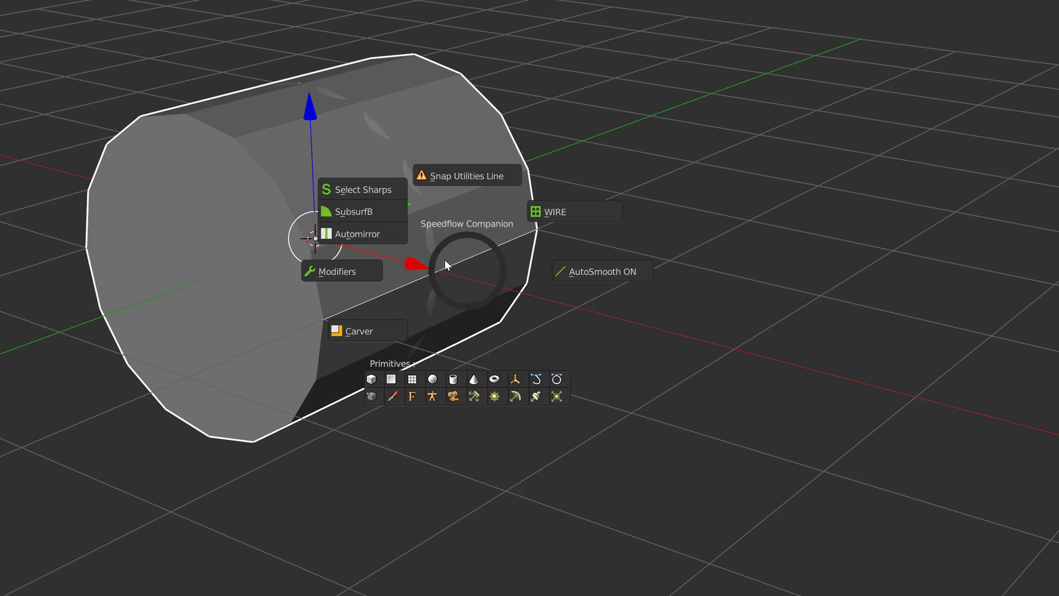
pyautogui.click(356, 210)
pyautogui.moveTo(527, 234); pyautogui.dragTo(552, 222, button='middle')
pyautogui.press('s')
pyautogui.click(341, 234)
# Step: Move the cylinder along X to the dome's side and stretch it along Y past the dome's depth
pyautogui.moveTo(361, 252); pyautogui.dragTo(438, 246, button='middle')
pyautogui.moveTo(439, 250); pyautogui.dragTo(619, 262)
pyautogui.moveTo(622, 263); pyautogui.dragTo(535, 214, button='middle')
pyautogui.press('s')
pyautogui.press('y')
pyautogui.click(756, 233)
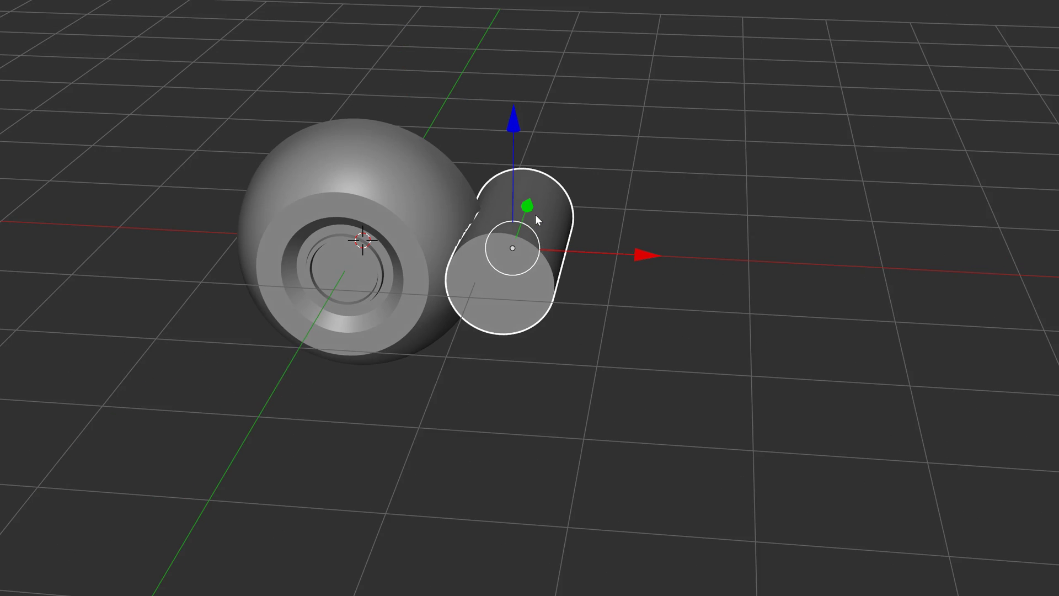
# Step: Add an empty at the 3D cursor and reselect the side cylinder
pyautogui.rightClick(380, 249)
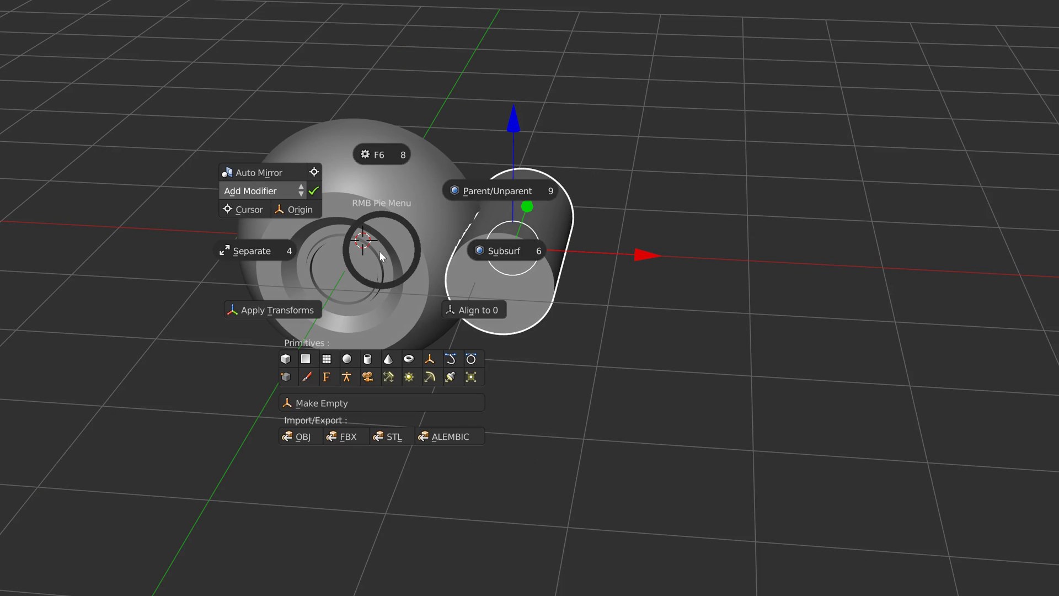
pyautogui.click(430, 358)
pyautogui.moveTo(435, 319); pyautogui.dragTo(409, 322, button='middle')
pyautogui.click(430, 311)
# Step: Try a Speedflow array of the side cylinder along X, and undo it
pyautogui.press('space')
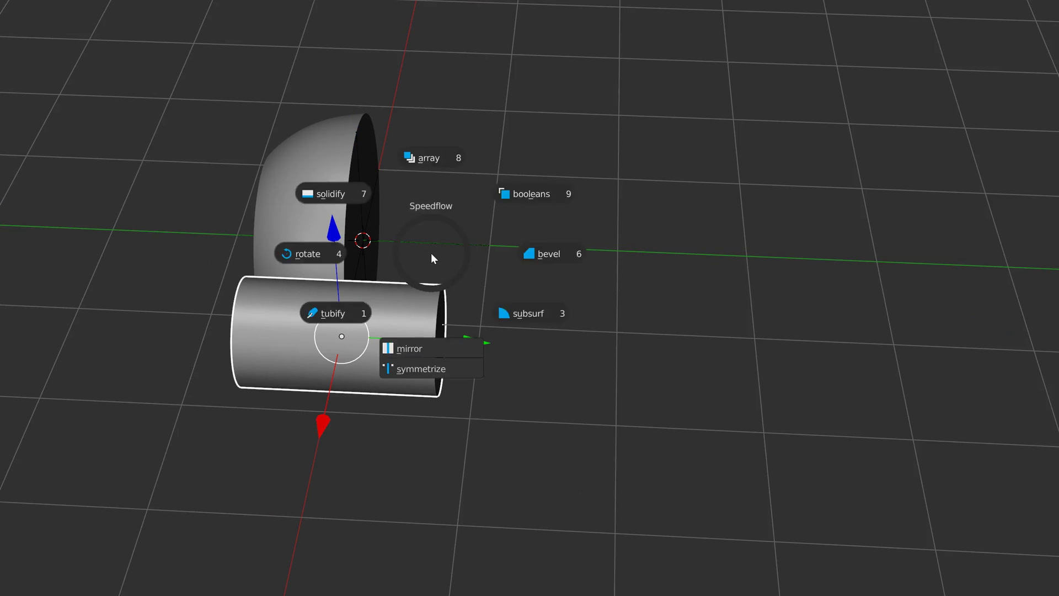
pyautogui.press('space')
pyautogui.click(439, 189)
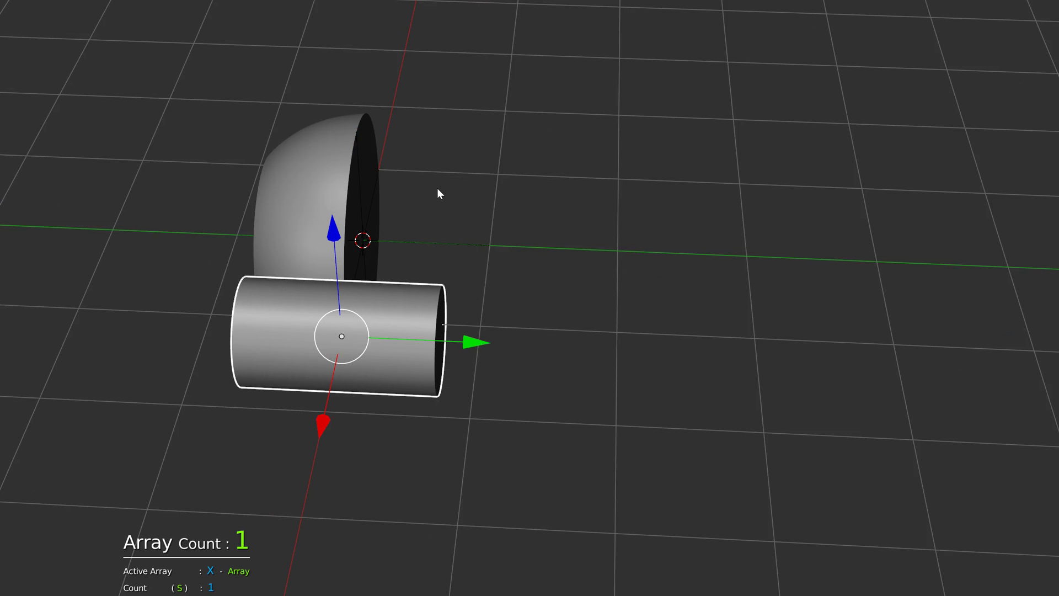
pyautogui.scroll(1, 439, 187)
pyautogui.scroll(-1, 442, 196)
pyautogui.scroll(3, 458, 201)
pyautogui.scroll(-1, 466, 200)
pyautogui.scroll(1, 470, 202)
pyautogui.scroll(3, 477, 198)
pyautogui.scroll(-1, 541, 198)
pyautogui.click(515, 201)
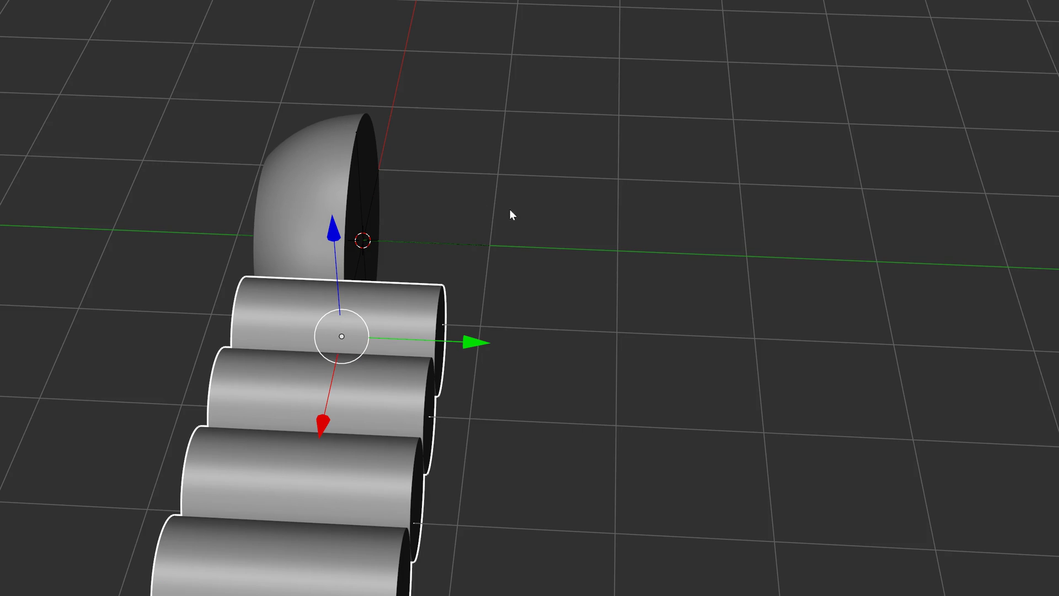
pyautogui.moveTo(511, 216); pyautogui.dragTo(501, 220, button='middle')
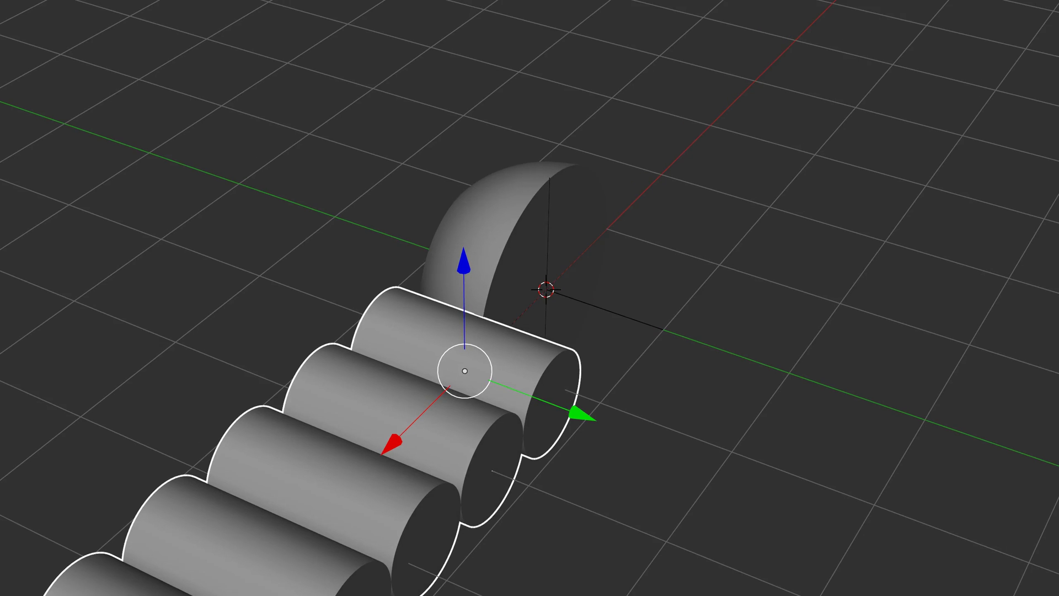
pyautogui.hotkey('ctrl', 'z')
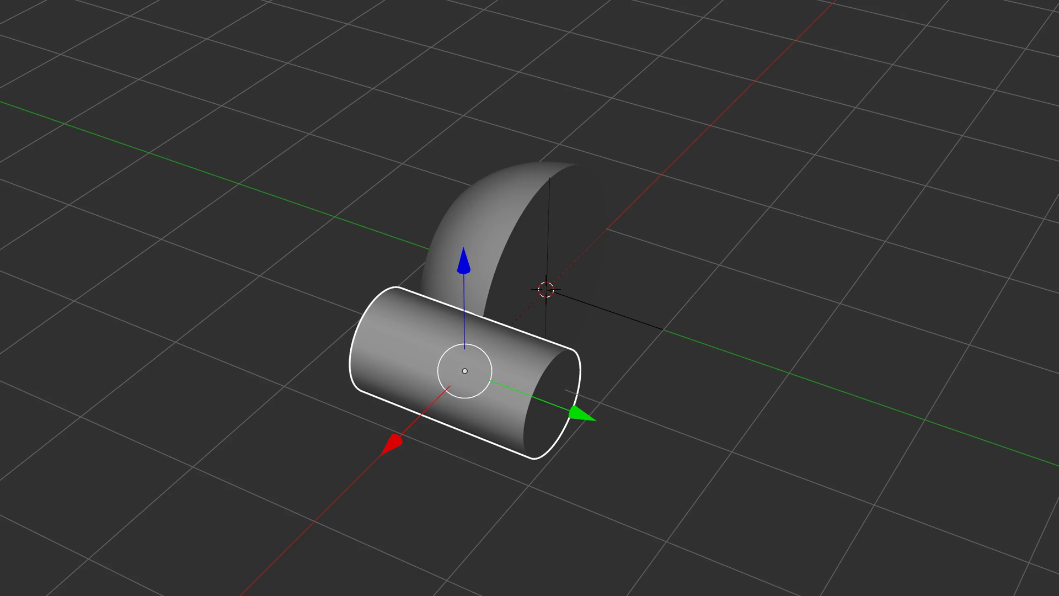
# Step: Array the side cylinder using the empty as the offset object, and apply the cylinder's transforms
pyautogui.click(609, 309)
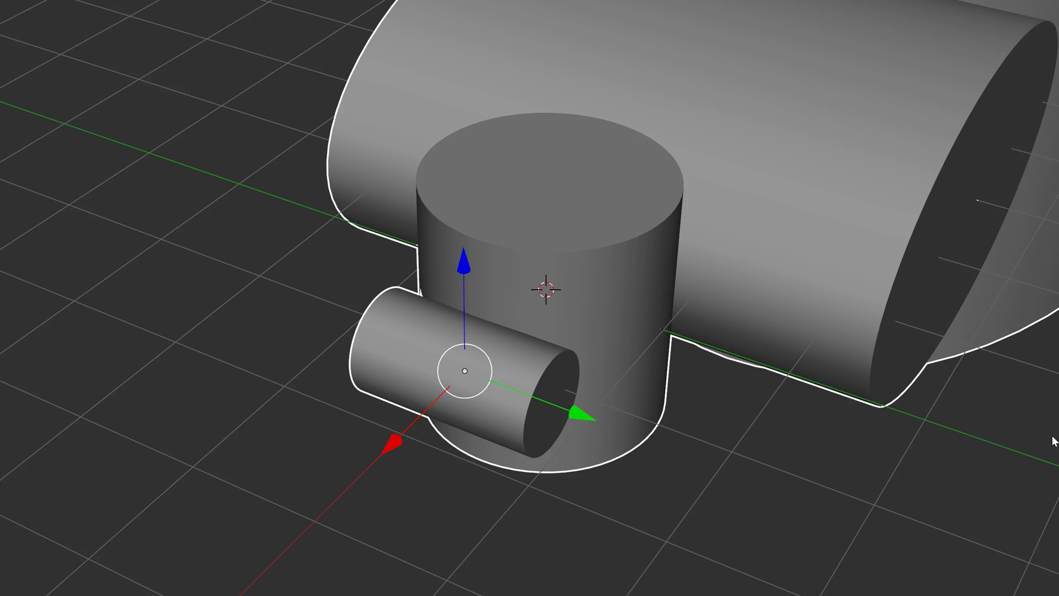
pyautogui.keyDown('shift'); pyautogui.moveTo(521, 408); pyautogui.dragTo(461, 394, button='middle'); pyautogui.keyUp('shift')
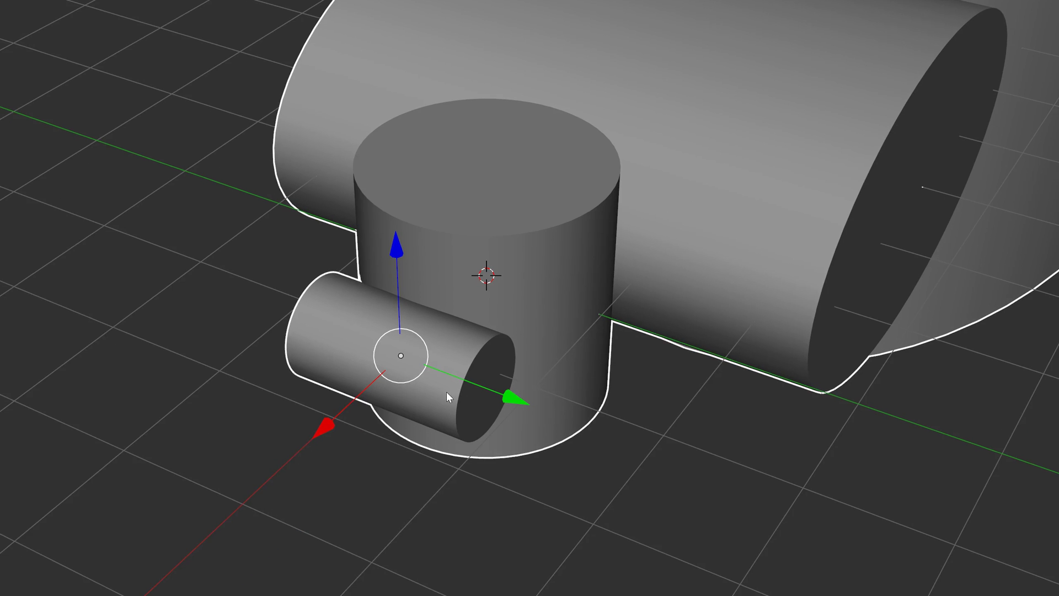
pyautogui.rightClick(446, 393)
pyautogui.click(348, 452)
pyautogui.moveTo(359, 448); pyautogui.dragTo(596, 310, button='middle')
pyautogui.hotkey('alt', 'a')
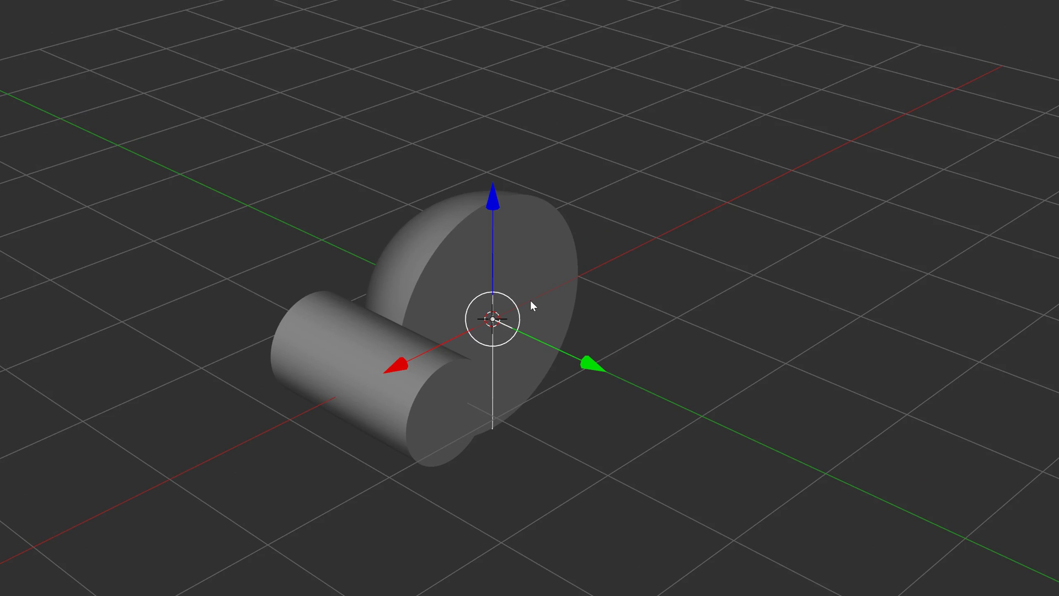
# Step: Switch to Calculator, divide 360 by 6 and close it
pyautogui.press('XF86Calculator')
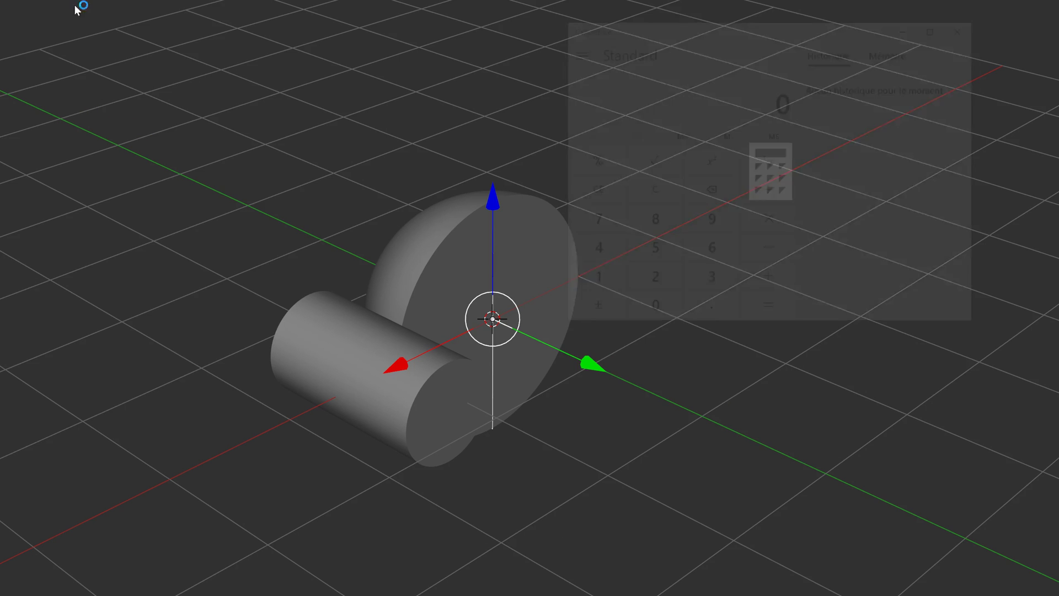
pyautogui.write('360')
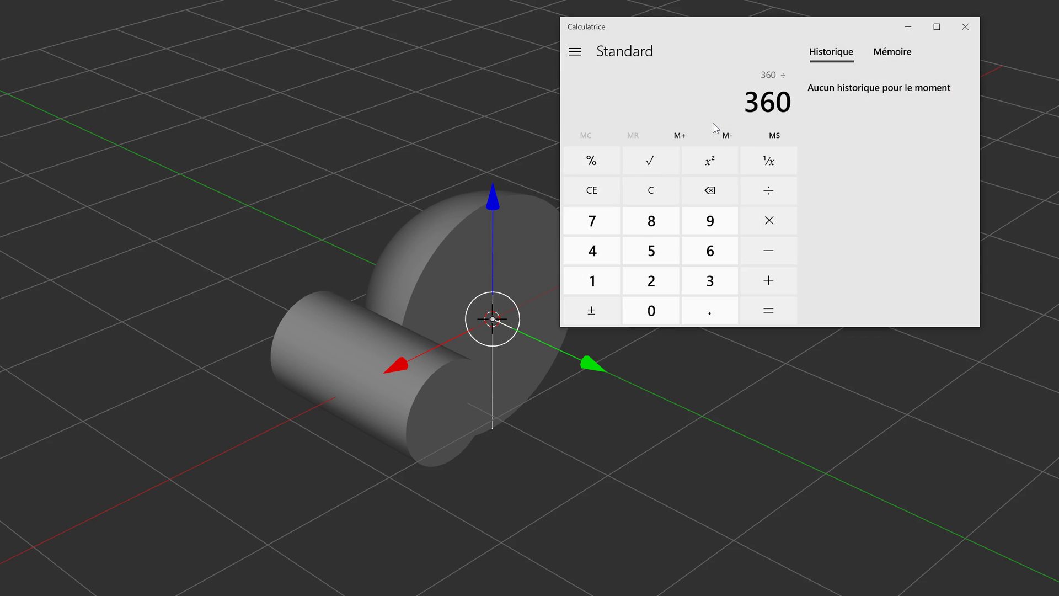
pyautogui.write('6')
pyautogui.press('Return')
pyautogui.click(975, 32)
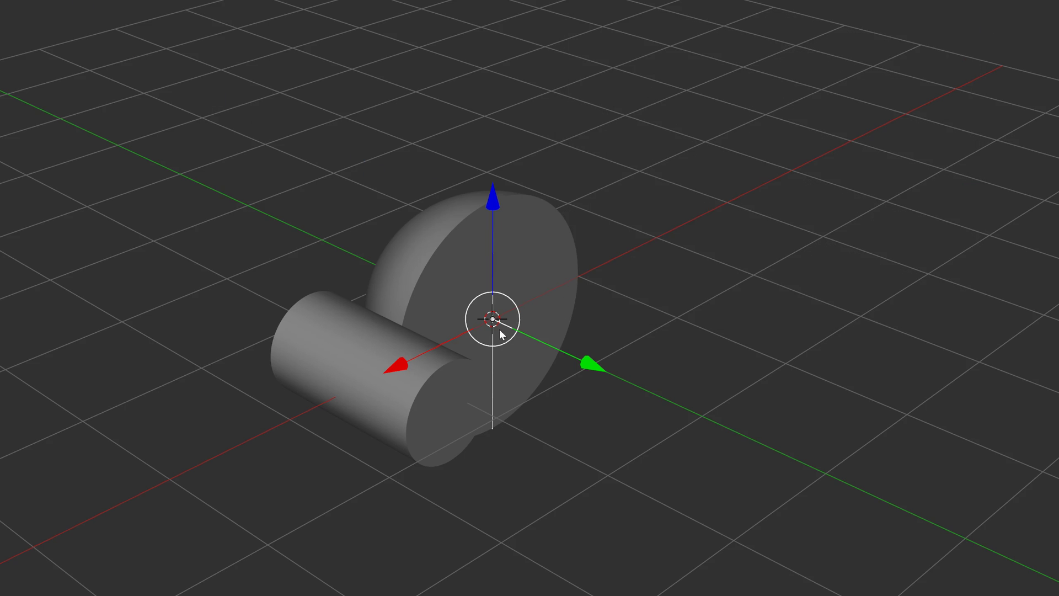
# Step: Rotate the empty 60 degrees about Y so the cylinder copies circle the dome
pyautogui.moveTo(472, 269); pyautogui.dragTo(537, 254, button='middle')
pyautogui.write('r60')
pyautogui.press('Return')
# Step: Subtract the ring of arrayed cylinders from the dome with a Speedflow boolean
pyautogui.click(606, 289)
pyautogui.keyDown('shift'); pyautogui.click(528, 251); pyautogui.keyUp('shift')
pyautogui.press('q')
pyautogui.click(625, 201)
pyautogui.moveTo(505, 255); pyautogui.dragTo(565, 234, button='middle')
pyautogui.click(608, 278)
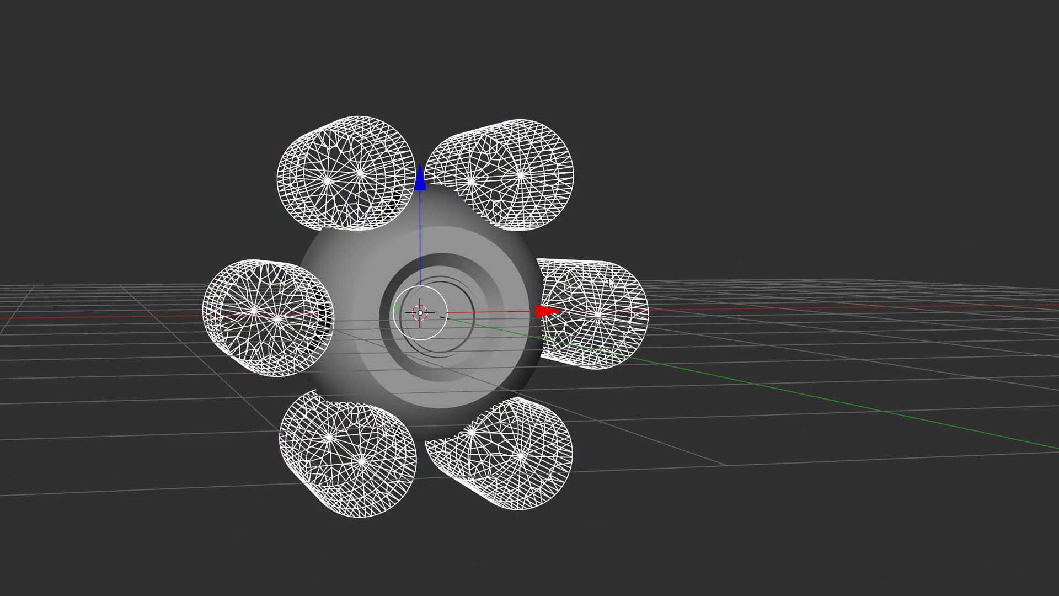
# Step: Move the arrayed cylinder cutters to a hidden layer and select the notched dome
pyautogui.press('m')
pyautogui.click(693, 337)
pyautogui.moveTo(561, 326); pyautogui.dragTo(392, 297, button='middle')
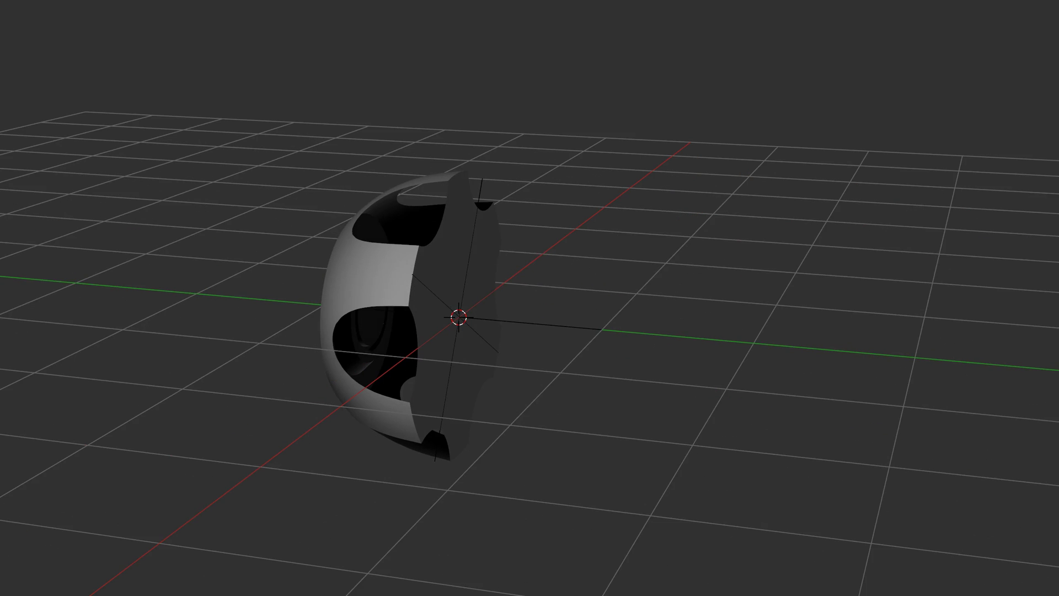
pyautogui.click(348, 273)
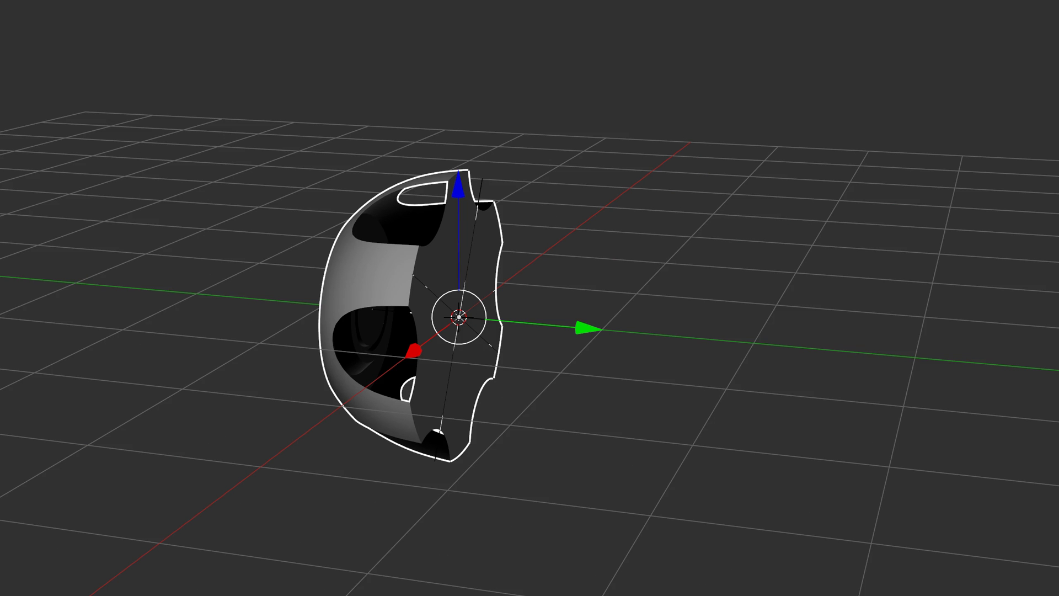
pyautogui.moveTo(386, 298); pyautogui.dragTo(694, 199, button='middle')
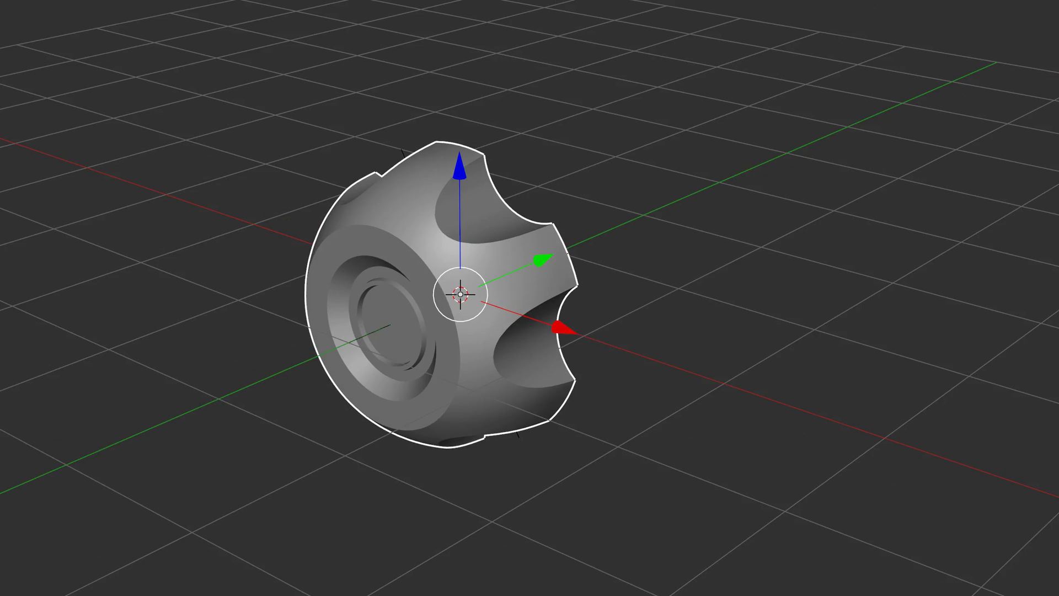
# Step: Show the cutters' layer as well and duplicate the detailed front cylinder to the dome's side
pyautogui.hotkey('shift', '2')
pyautogui.rightClick(231, 370)
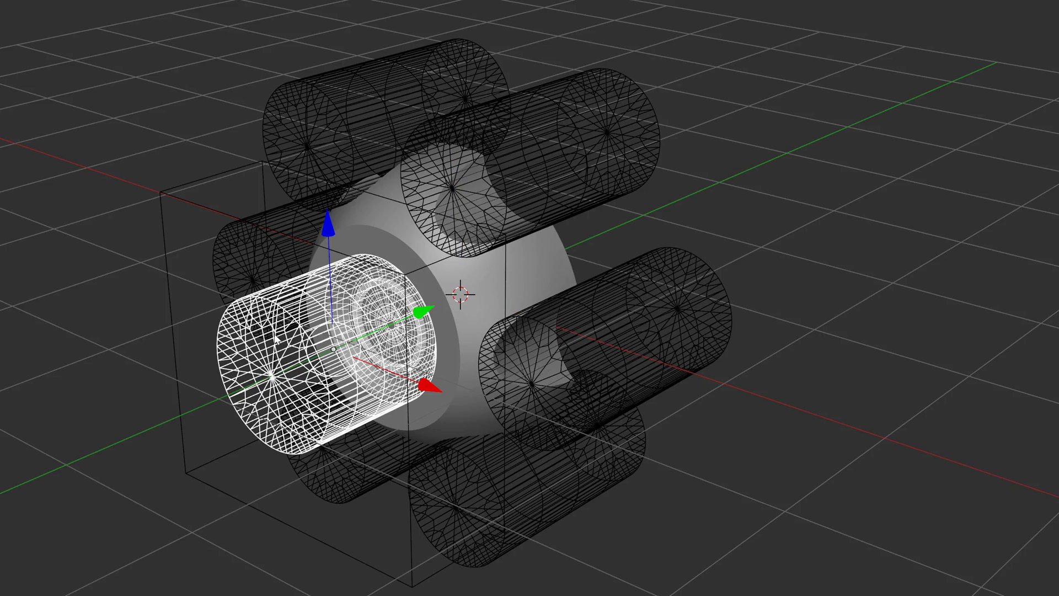
pyautogui.hotkey('shift', 'd')
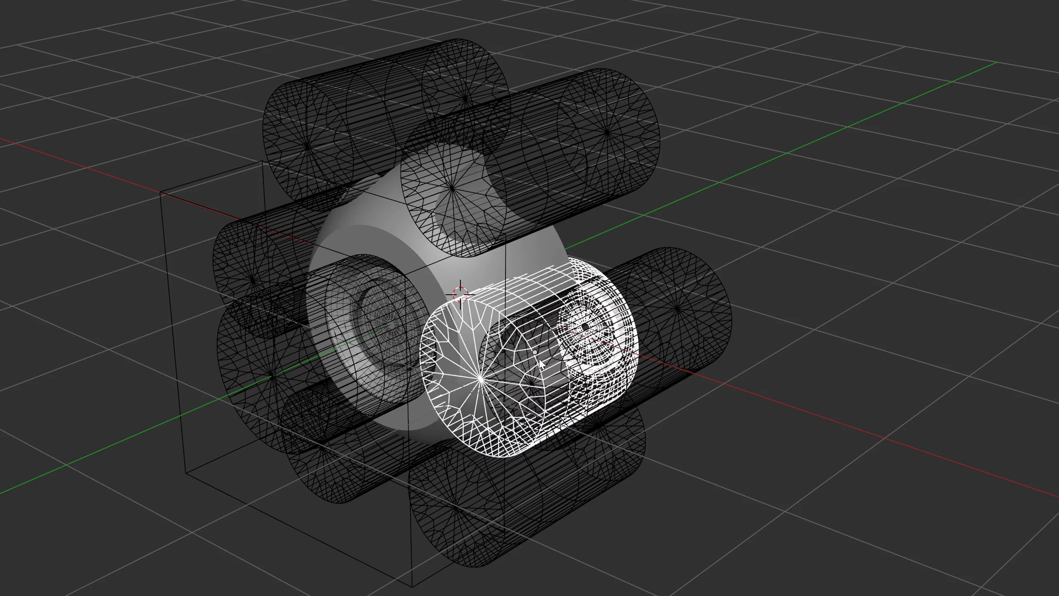
pyautogui.click(500, 357)
pyautogui.press('r')
pyautogui.press('r')
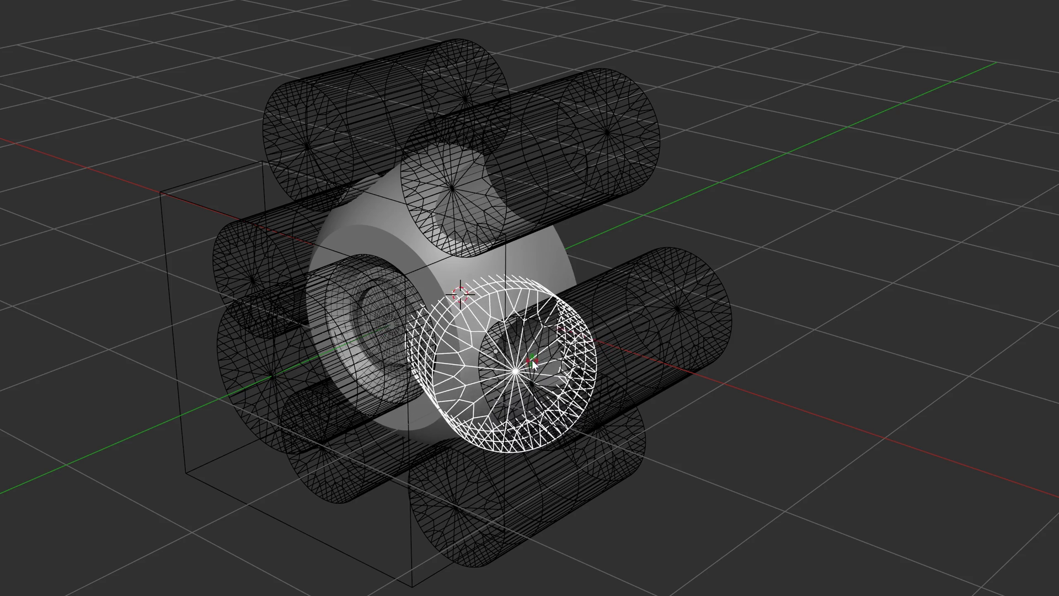
pyautogui.rightClick(532, 365)
# Step: Rotate the duplicated cutter 45 degrees about Z and scale it down to a small cylinder
pyautogui.write('rz')
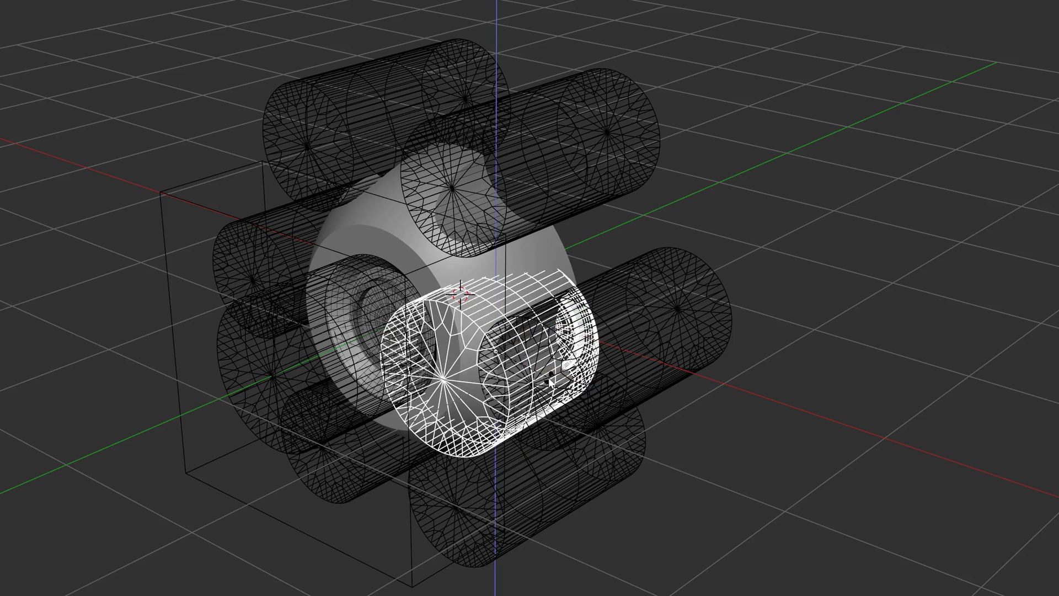
pyautogui.write('45')
pyautogui.press('Return')
pyautogui.moveTo(471, 328); pyautogui.dragTo(601, 372, button='middle')
pyautogui.press('s')
pyautogui.click(576, 382)
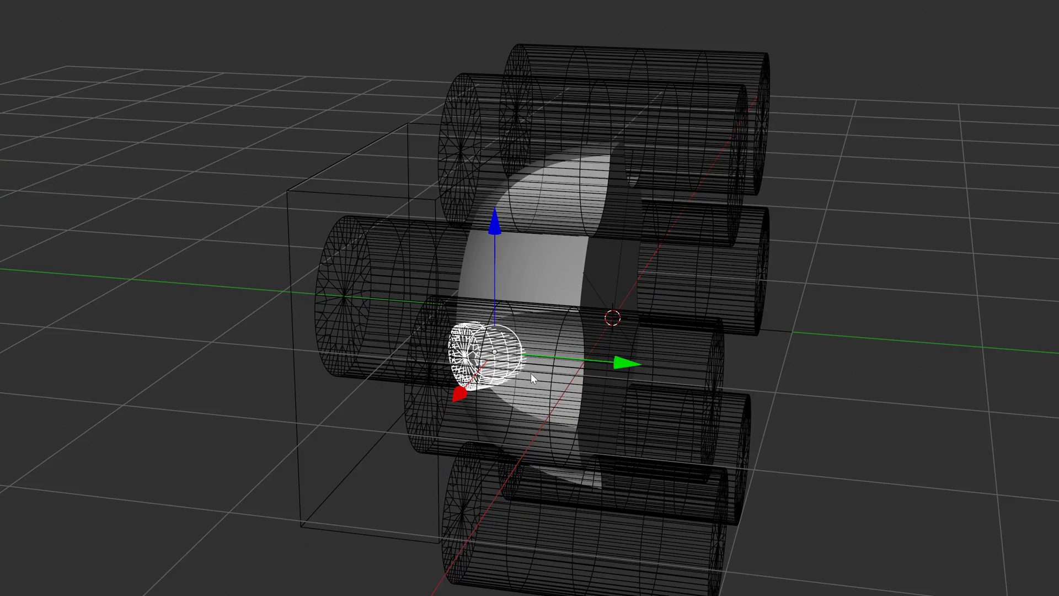
# Step: Switch the transform orientation to local axes, and shift and shrink the small cutter near the dome's curved side
pyautogui.hotkey('alt', 'space')
pyautogui.click(647, 382)
pyautogui.moveTo(646, 382); pyautogui.dragTo(643, 411, button='middle')
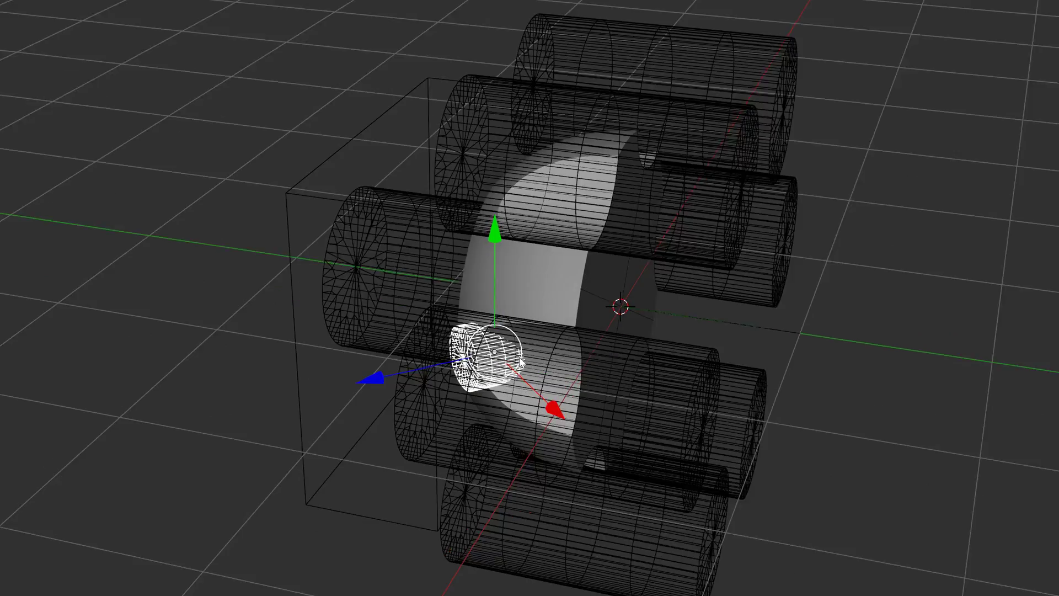
pyautogui.scroll(1, 398, 377)
pyautogui.moveTo(398, 372); pyautogui.dragTo(578, 351, button='middle')
pyautogui.moveTo(577, 352)
pyautogui.mouseDown()
pyautogui.moveTo(601, 365)
pyautogui.moveTo(571, 352)
pyautogui.moveTo(568, 335)
pyautogui.mouseUp()
pyautogui.press('s')
pyautogui.click(499, 371)
# Step: Rotate the small cutter to align with the dome's curved surface and nudge it inward along its local Z axis
pyautogui.scroll(3, 508, 306)
pyautogui.moveTo(567, 335); pyautogui.dragTo(480, 253, button='middle')
pyautogui.scroll(3, 480, 253)
pyautogui.press('r')
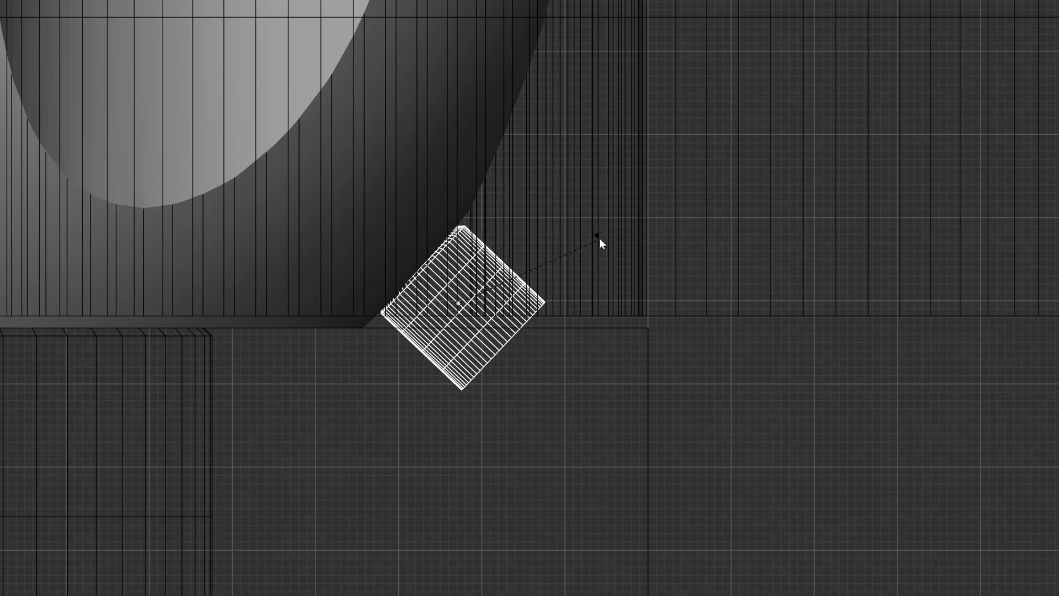
pyautogui.click(601, 230)
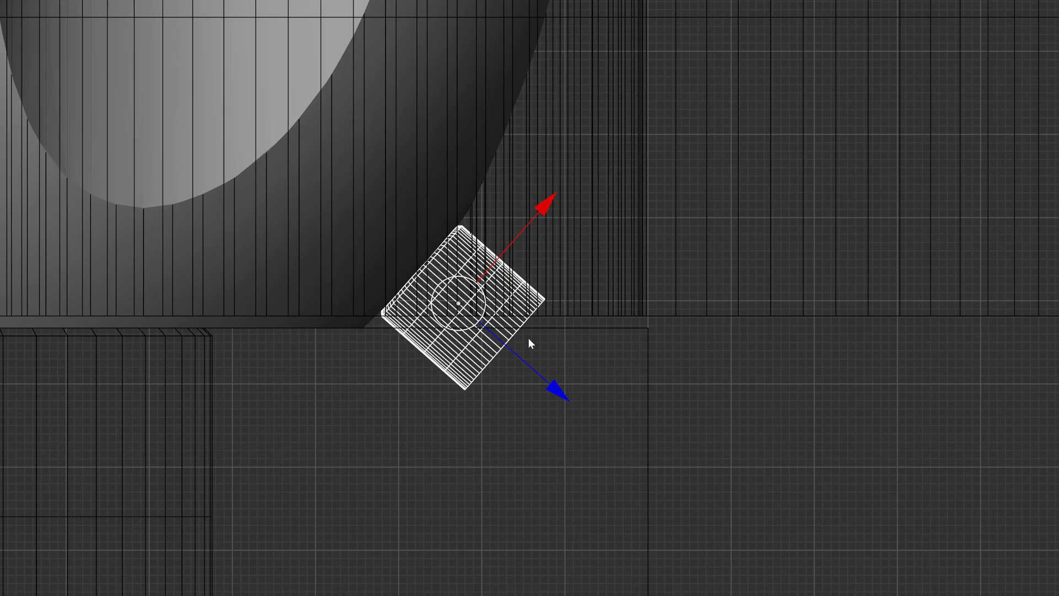
pyautogui.moveTo(569, 394); pyautogui.dragTo(563, 389)
# Step: Copy the modifiers of the six arrayed side-notch cutters onto the small cylinder cutter
pyautogui.moveTo(519, 336); pyautogui.dragTo(471, 283, button='middle')
pyautogui.scroll(-5, 518, 223)
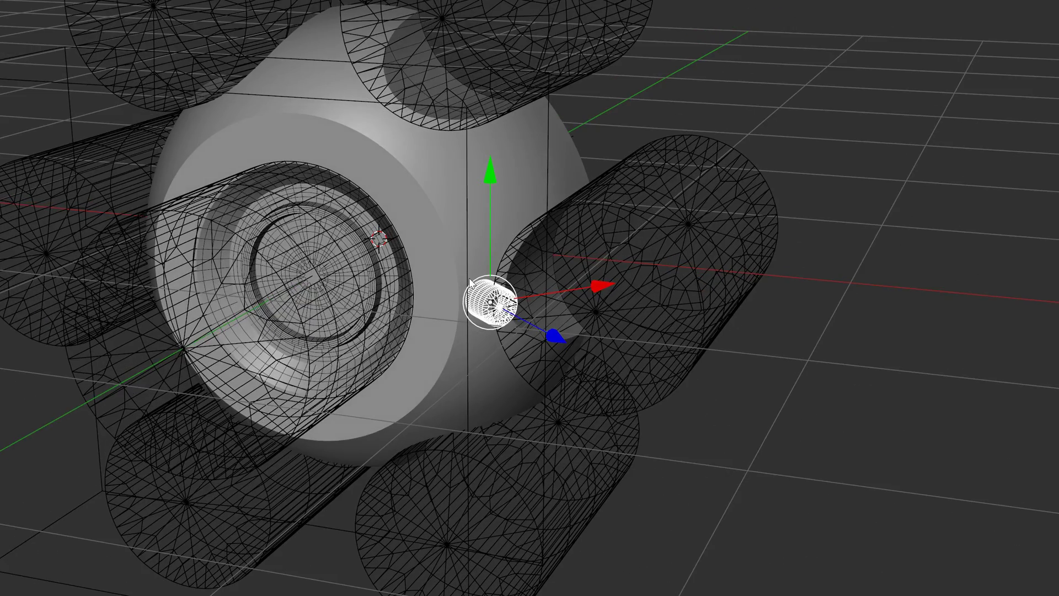
pyautogui.scroll(-2, 595, 208)
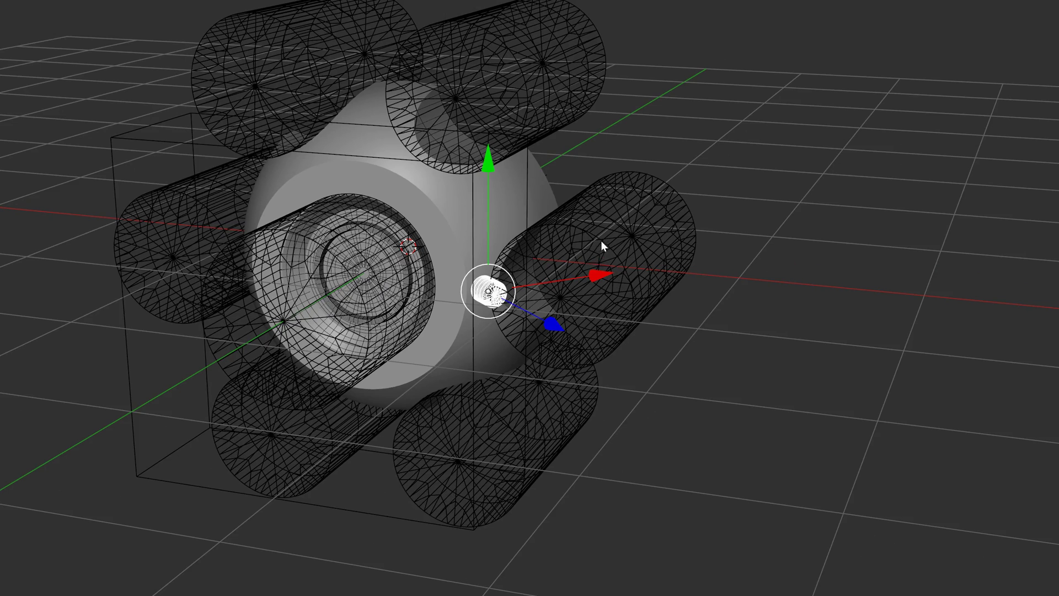
pyautogui.click(601, 240)
pyautogui.hotkey('ctrl', 'l')
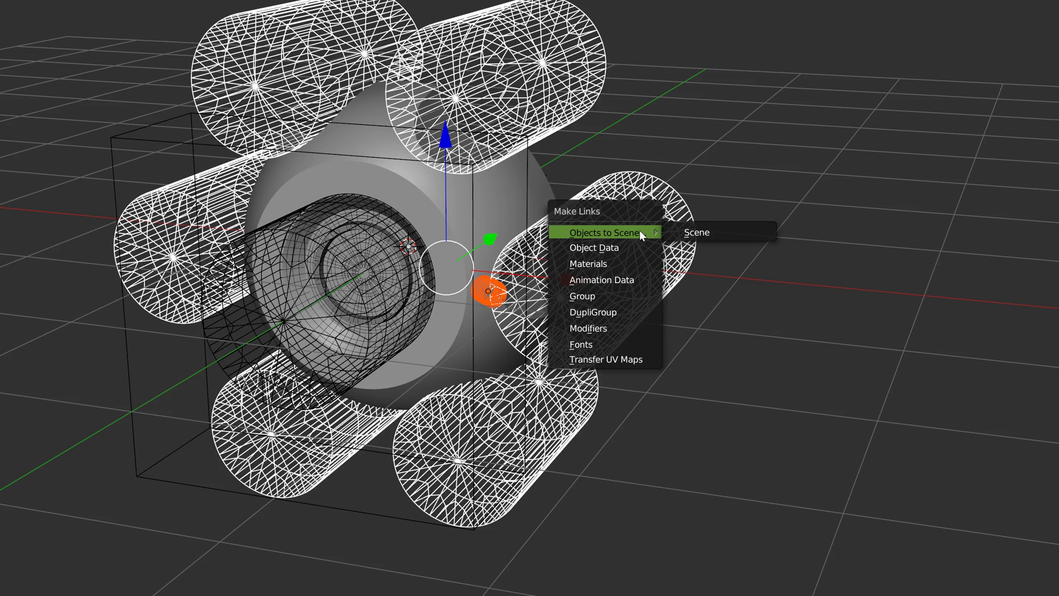
pyautogui.press('Down')
pyautogui.press('Down')
pyautogui.press('Down')
pyautogui.press('Down')
pyautogui.press('Down')
pyautogui.press('Down')
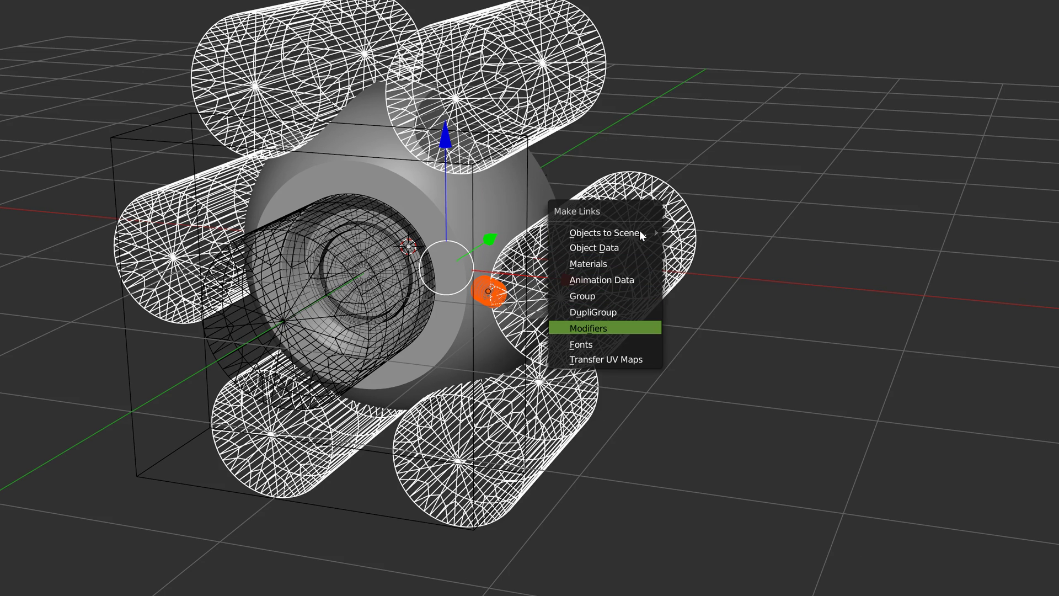
pyautogui.press('Return')
# Step: Apply the small cutter's transforms so its radial array circles the dome's centre
pyautogui.moveTo(512, 197); pyautogui.dragTo(485, 265, button='middle')
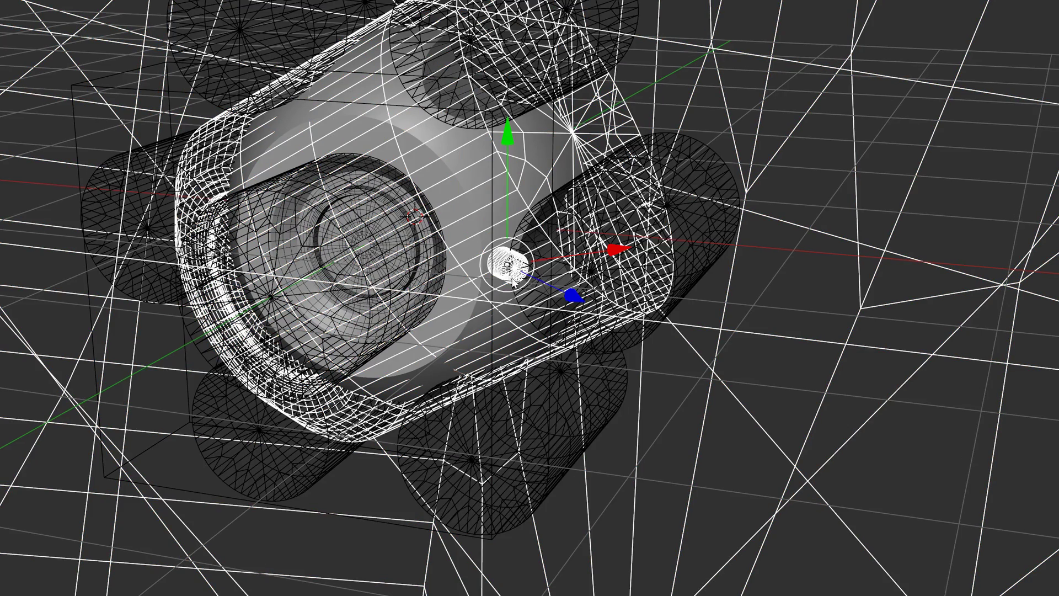
pyautogui.rightClick(505, 277)
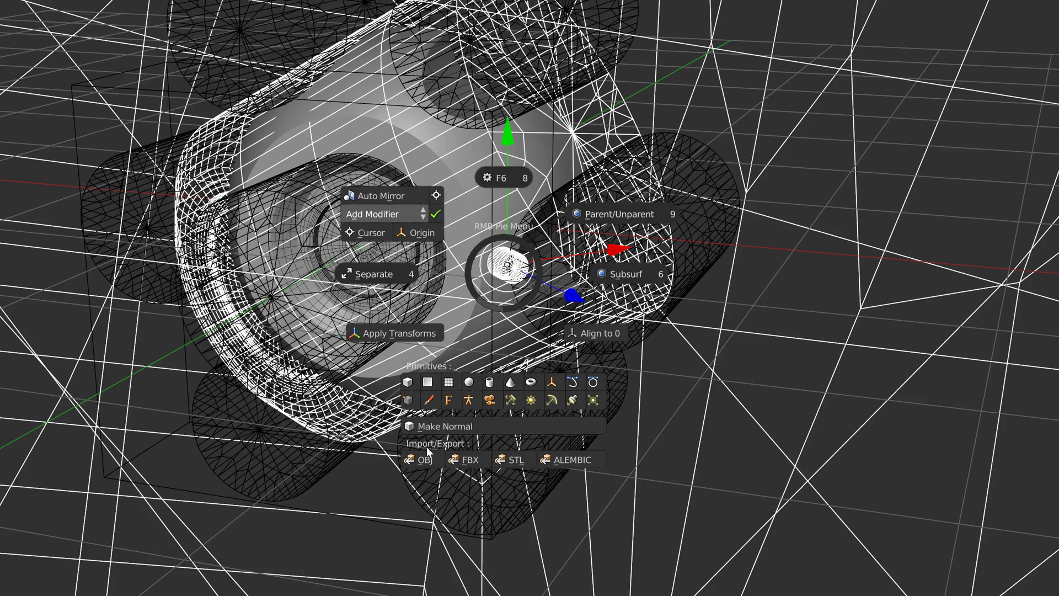
pyautogui.click(412, 333)
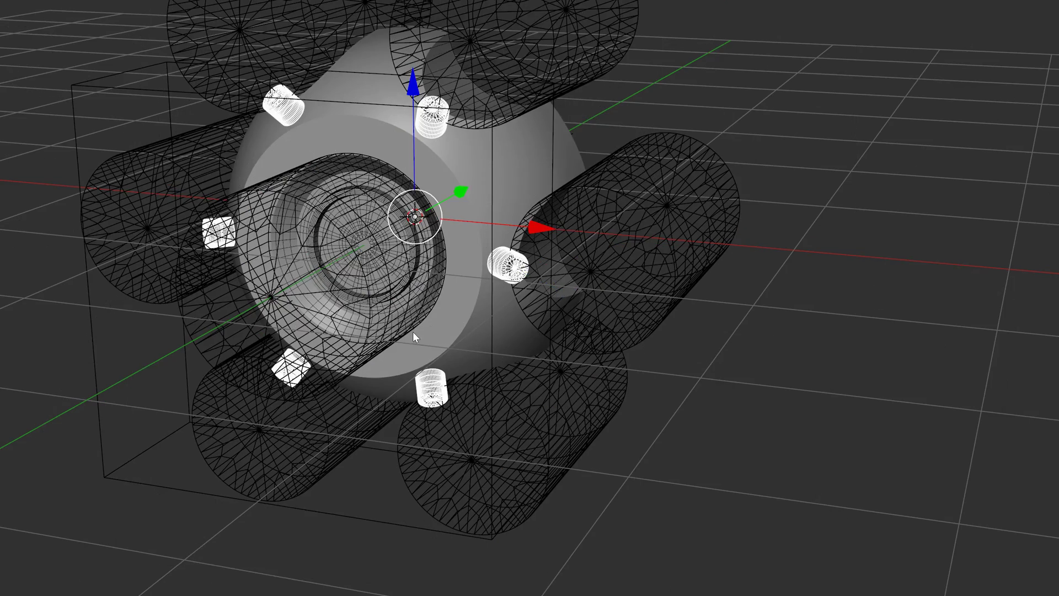
# Step: Subtract the six small arrayed cutters from the dome with a Speedflow boolean
pyautogui.moveTo(412, 332); pyautogui.dragTo(517, 198, button='middle')
pyautogui.keyDown('shift'); pyautogui.click(516, 196); pyautogui.keyUp('shift')
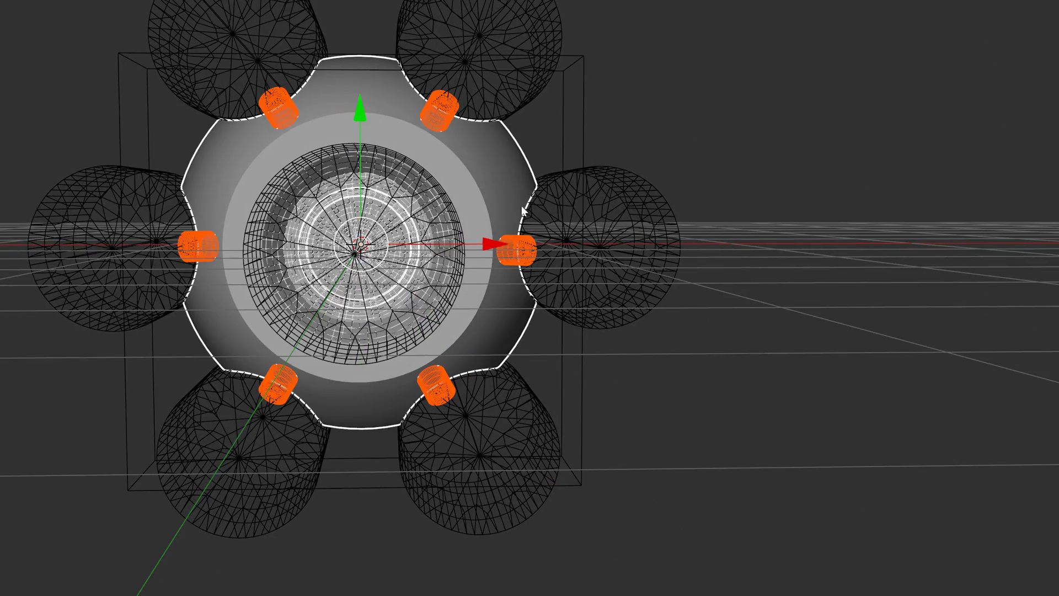
pyautogui.press('space')
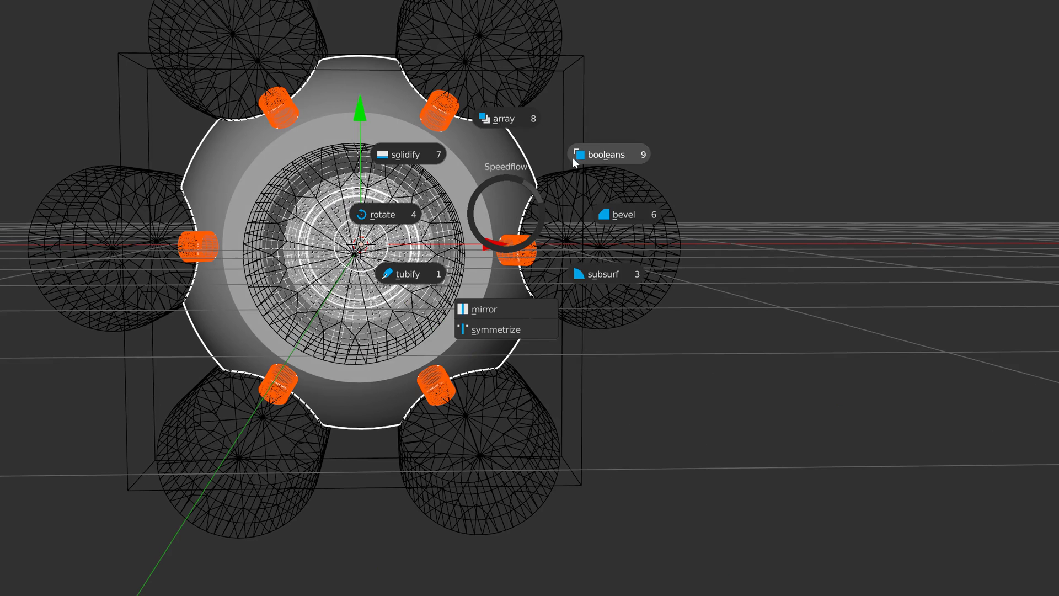
pyautogui.click(603, 154)
pyautogui.click(631, 148)
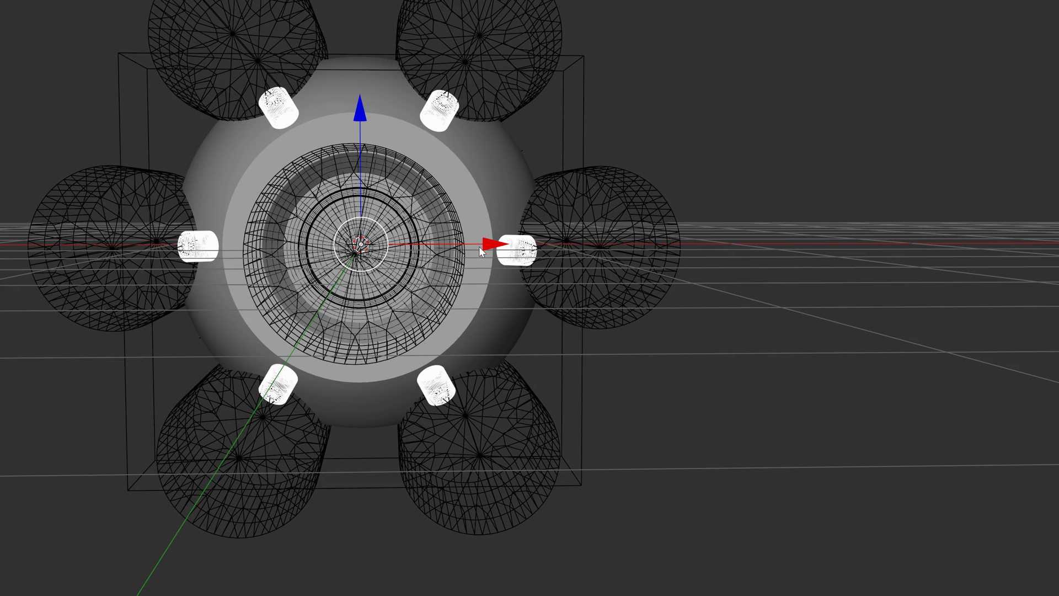
# Step: Move the small cutters to the cutters' layer and show only the dome's layer
pyautogui.press('m')
pyautogui.click(610, 286)
pyautogui.press('1')
# Step: Add a cylinder, rotate it 90 degrees about X and move it back along Y behind the dome
pyautogui.moveTo(452, 193); pyautogui.dragTo(373, 255, button='middle')
pyautogui.rightClick(471, 246)
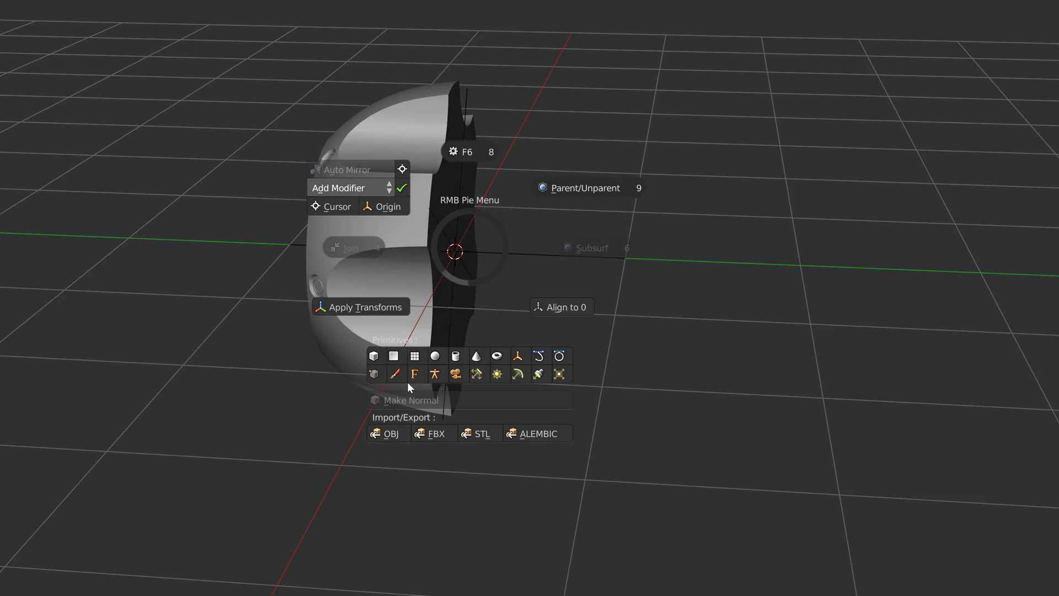
pyautogui.click(456, 355)
pyautogui.press('space')
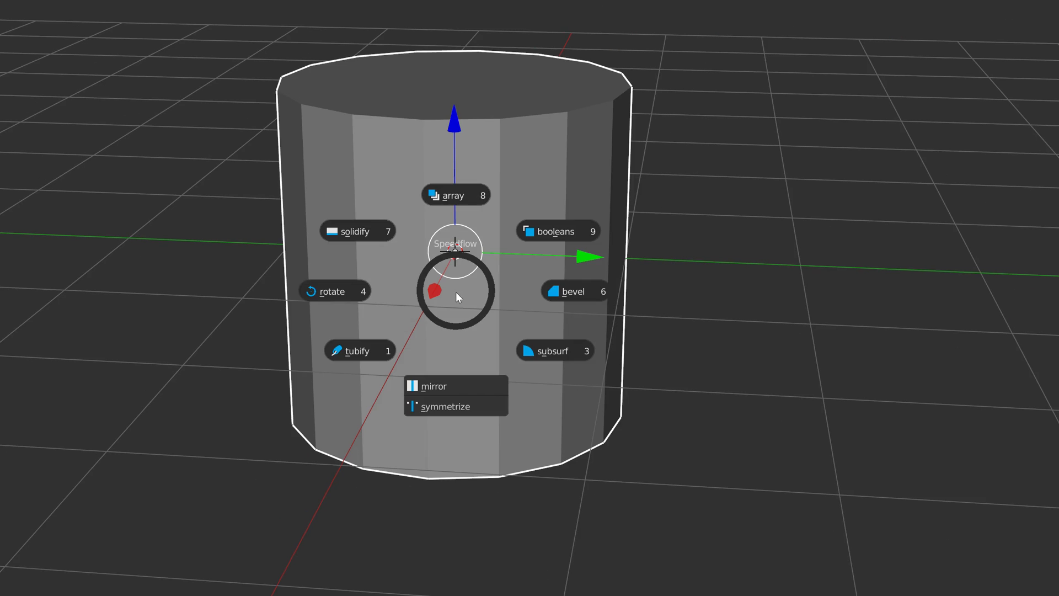
pyautogui.click(331, 291)
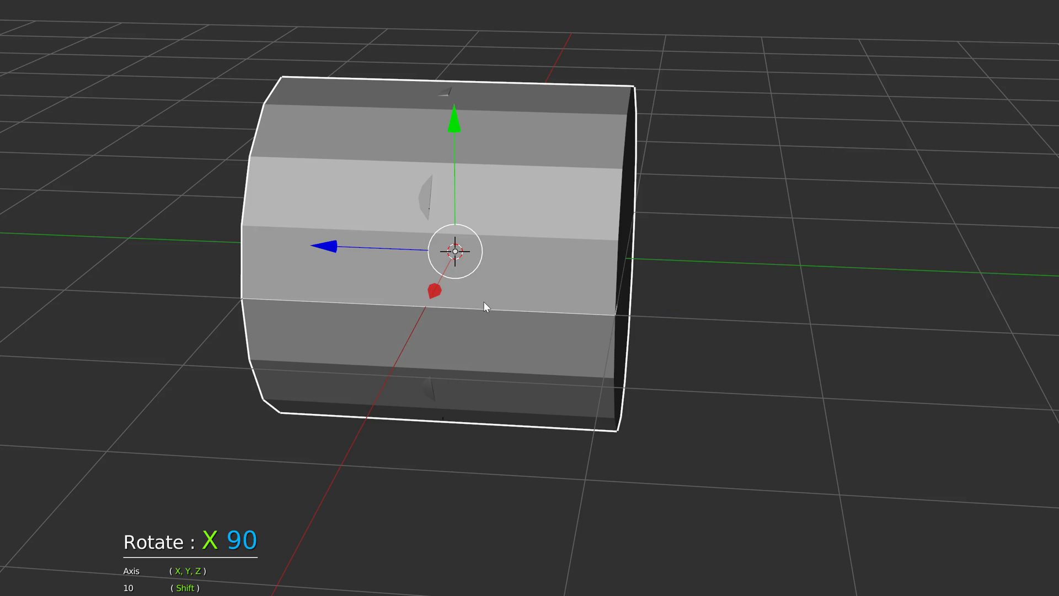
pyautogui.click(484, 303)
pyautogui.click(511, 266)
pyautogui.moveTo(442, 258); pyautogui.dragTo(479, 253, button='middle')
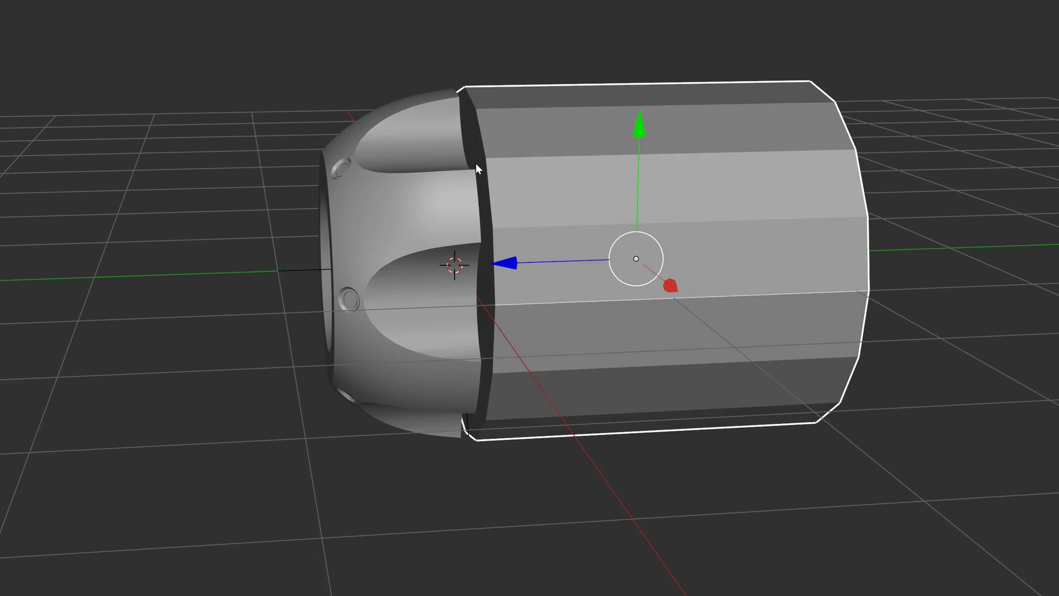
# Step: Extrude the cylinder's side faces outward into a thin shell and stretch the shell along Y past both caps
pyautogui.press('Tab')
pyautogui.click(553, 181)
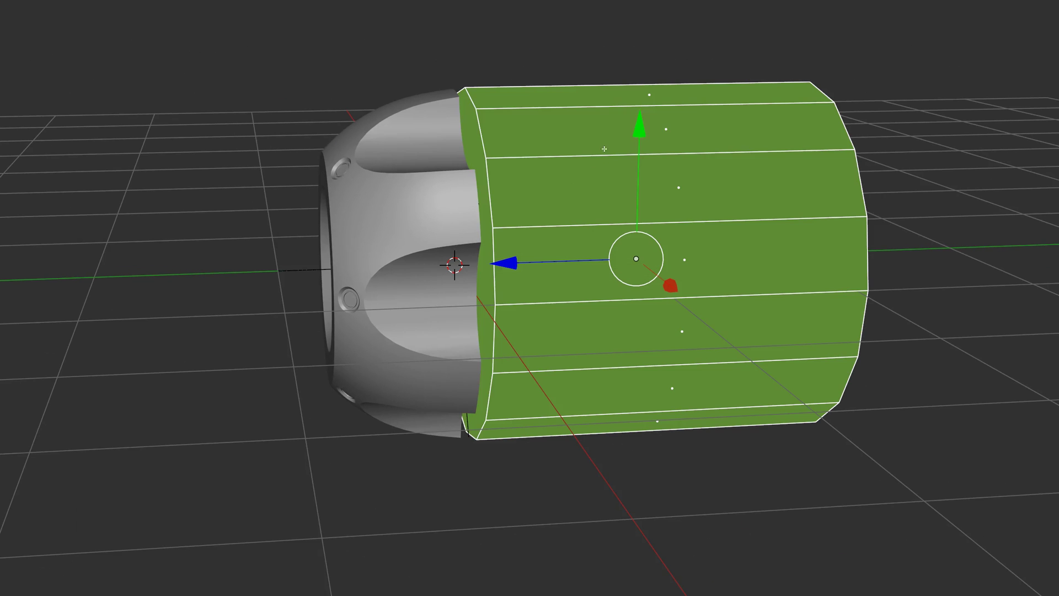
pyautogui.keyDown('alt'); pyautogui.click(610, 155); pyautogui.keyUp('alt')
pyautogui.rightClick(575, 232)
pyautogui.click(666, 173)
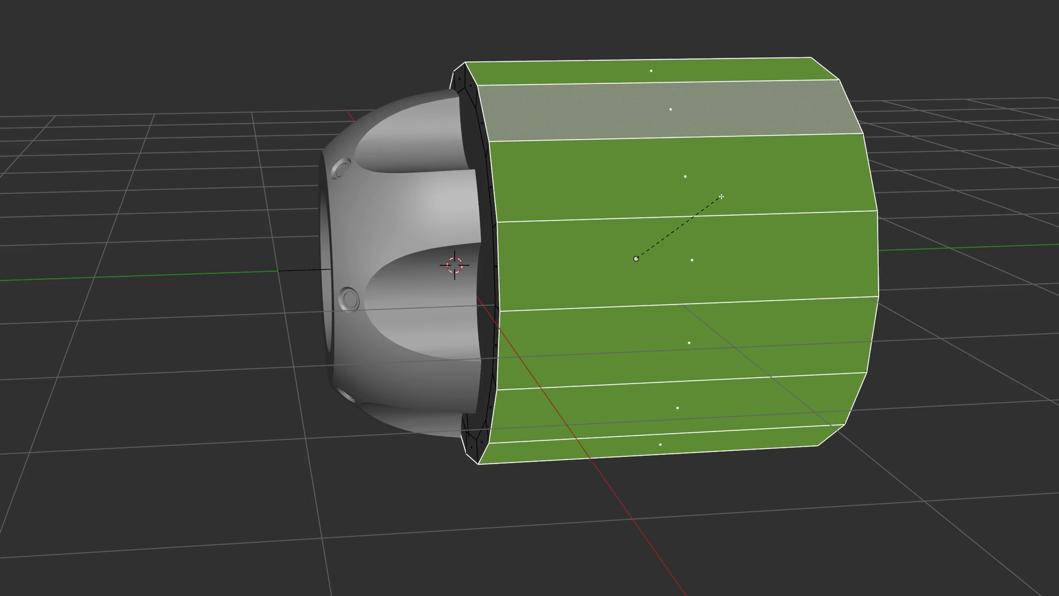
pyautogui.click(739, 200)
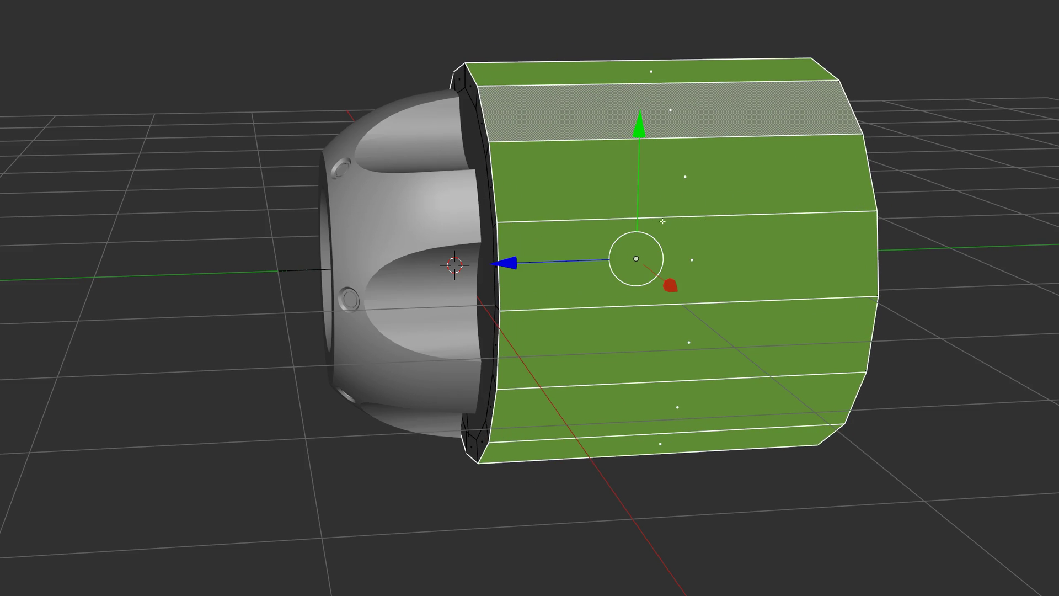
pyautogui.press('s')
pyautogui.press('y')
pyautogui.click(829, 218)
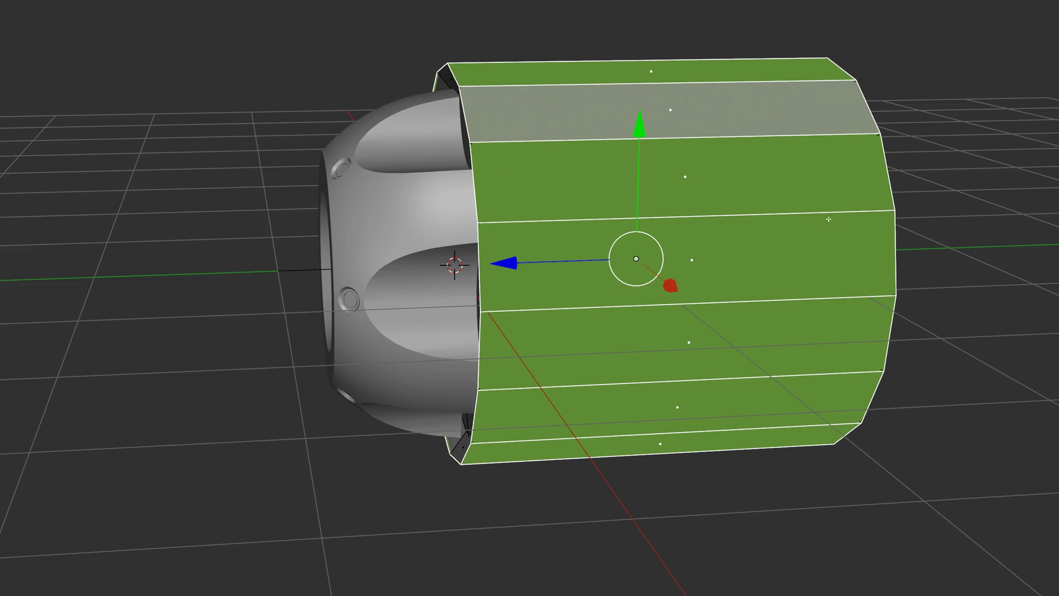
pyautogui.moveTo(539, 254); pyautogui.dragTo(574, 249, button='middle')
pyautogui.press('Tab')
# Step: Smooth the rear cylinder with Speedflow Companion's SubsurfB
pyautogui.press('q')
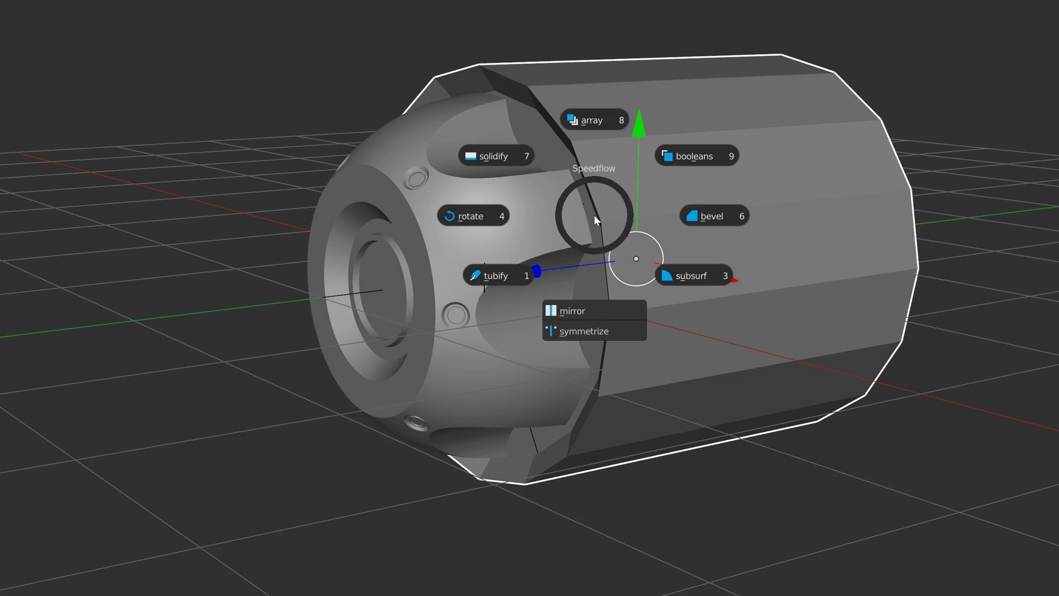
pyautogui.press('Escape')
pyautogui.hotkey('shift', 'q')
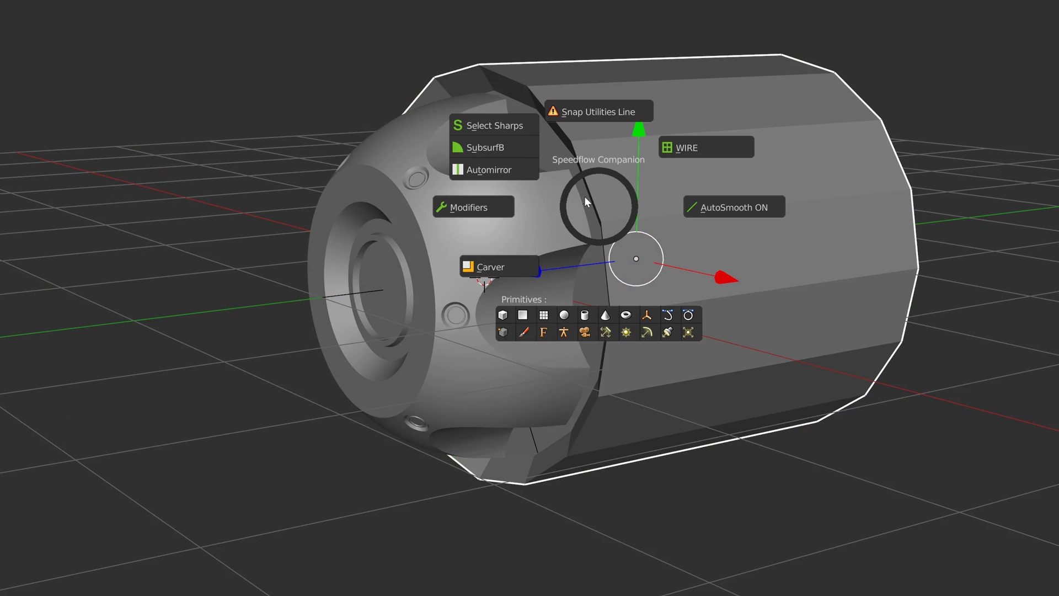
pyautogui.click(479, 145)
# Step: Scale the smoothed cylinder to fit the dome's rear rim and shift it slightly forward over the rim
pyautogui.press('s')
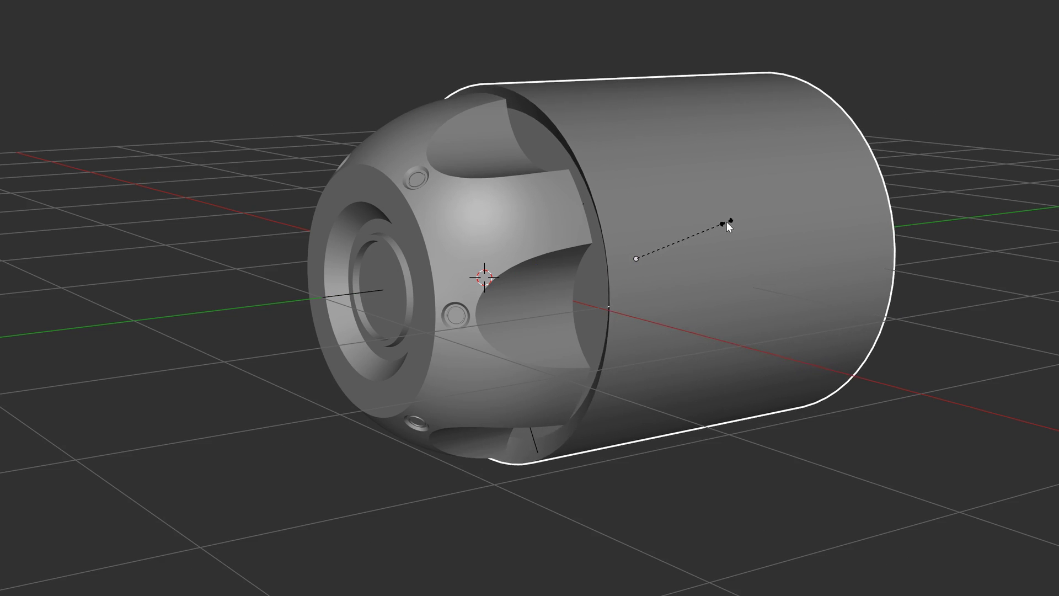
pyautogui.click(726, 224)
pyautogui.moveTo(726, 225); pyautogui.dragTo(688, 251, button='middle')
pyautogui.moveTo(520, 268)
pyautogui.mouseDown()
pyautogui.moveTo(532, 259)
pyautogui.moveTo(503, 266)
pyautogui.mouseUp()
pyautogui.moveTo(497, 246); pyautogui.dragTo(484, 224, button='middle')
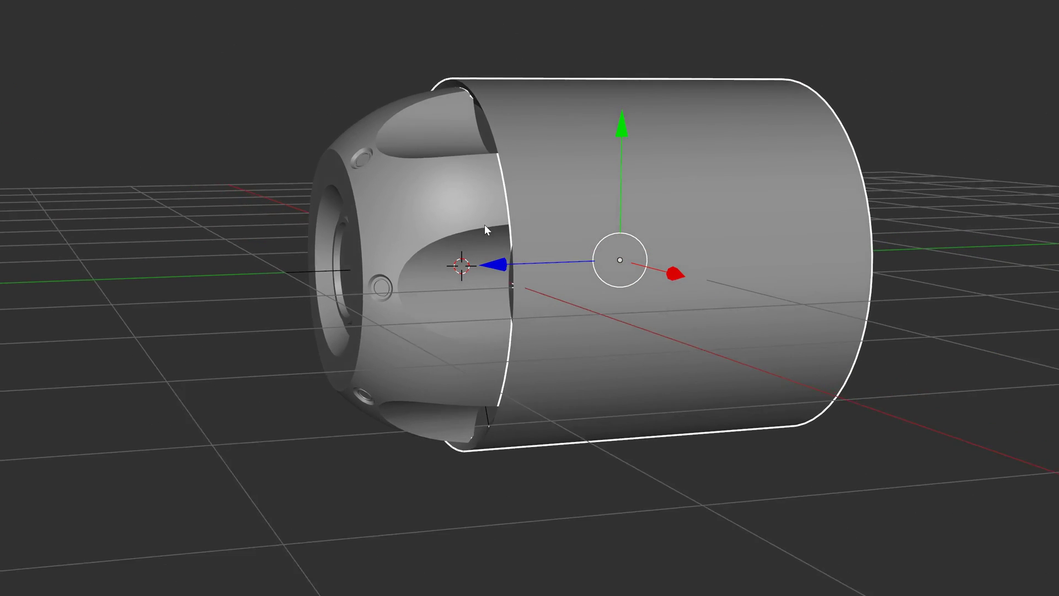
# Step: Subtract the shell-edged cylinder from the dome with a Speedflow boolean and move the cutter to another layer
pyautogui.keyDown('shift'); pyautogui.click(395, 262); pyautogui.keyUp('shift')
pyautogui.press('q')
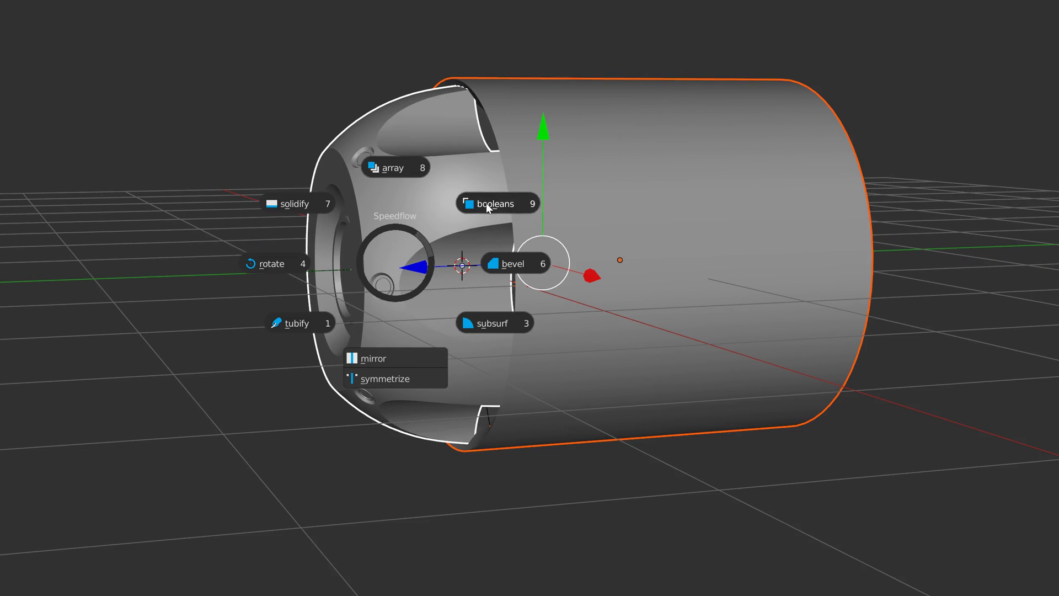
pyautogui.click(485, 203)
pyautogui.click(483, 203)
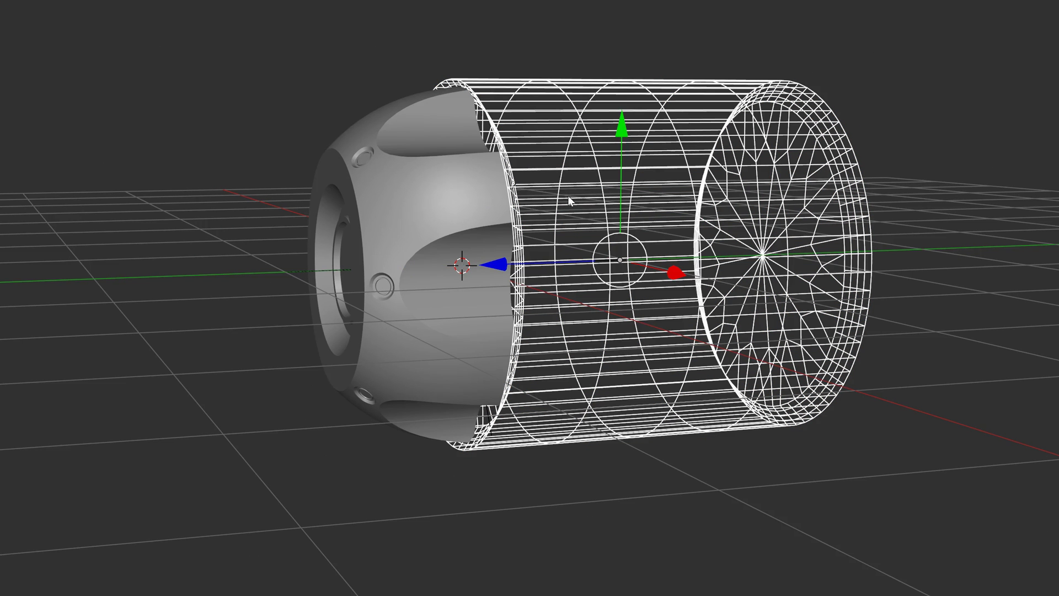
pyautogui.press('m')
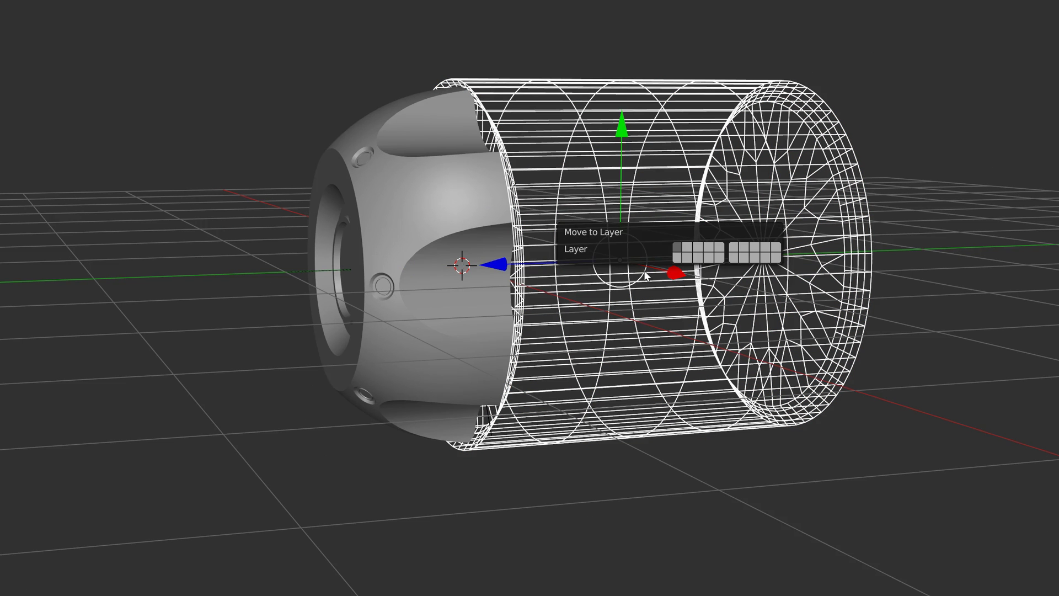
pyautogui.click(688, 257)
# Step: Examine the dome's stepped rear edge, side notches and small round cuts from several angles
pyautogui.moveTo(524, 220); pyautogui.dragTo(487, 236, button='middle')
pyautogui.scroll(3, 551, 239)
pyautogui.scroll(-2, 487, 205)
pyautogui.scroll(4, 443, 223)
pyautogui.scroll(-2, 498, 197)
pyautogui.scroll(2, 513, 148)
pyautogui.moveTo(513, 148); pyautogui.dragTo(479, 164, button='middle')
pyautogui.moveTo(487, 239)
pyautogui.mouseDown(button='middle')
pyautogui.moveTo(438, 201)
pyautogui.moveTo(472, 243)
pyautogui.mouseUp(button='middle')
# Step: Add another cylinder at the dome's centre and rotate it 90 degrees about X
pyautogui.rightClick(473, 242)
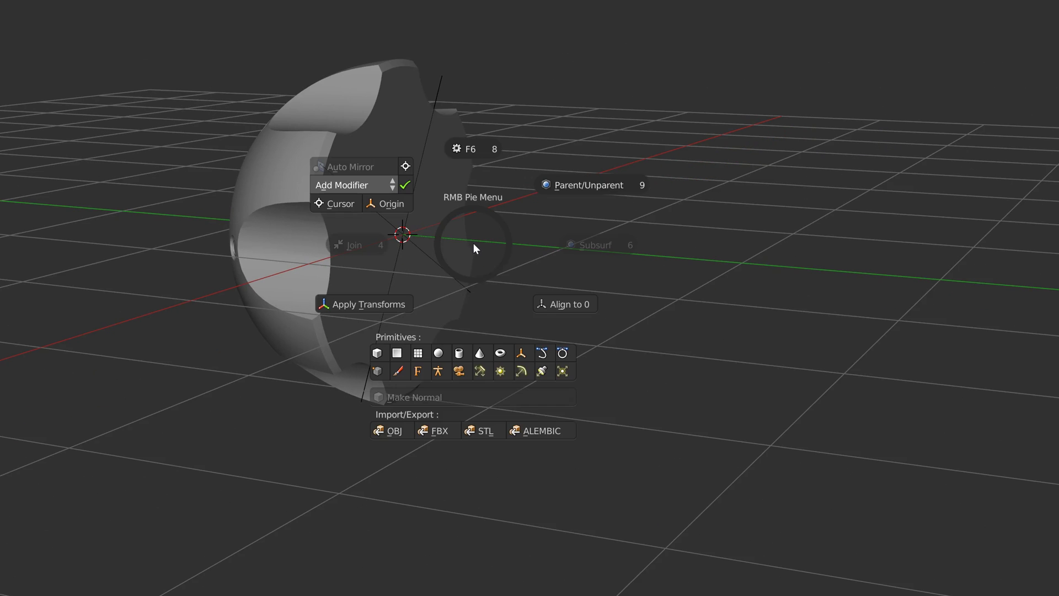
pyautogui.click(458, 353)
pyautogui.rightClick(488, 269)
pyautogui.click(408, 266)
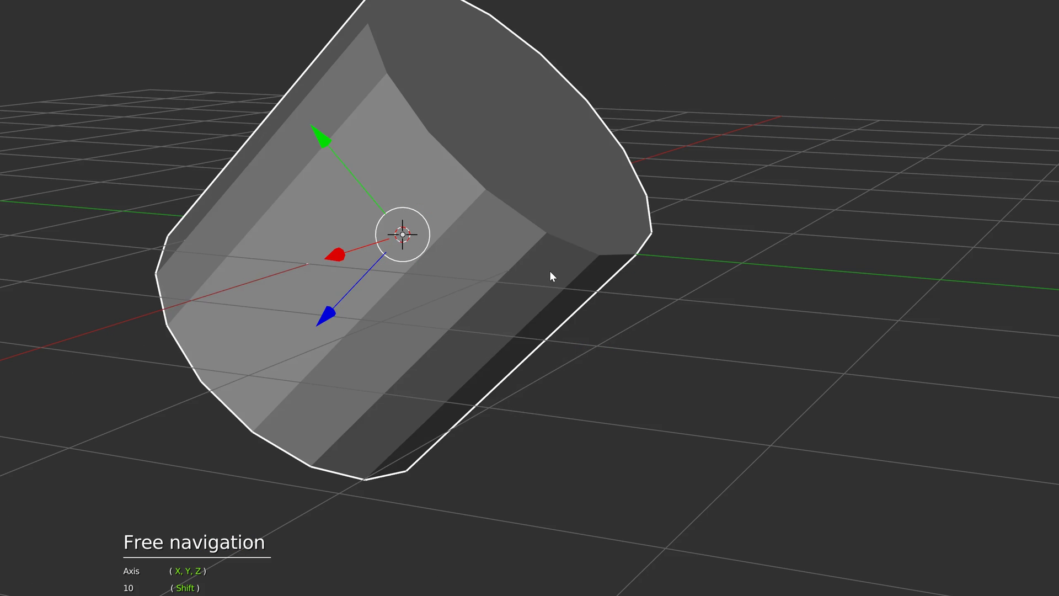
pyautogui.press('x')
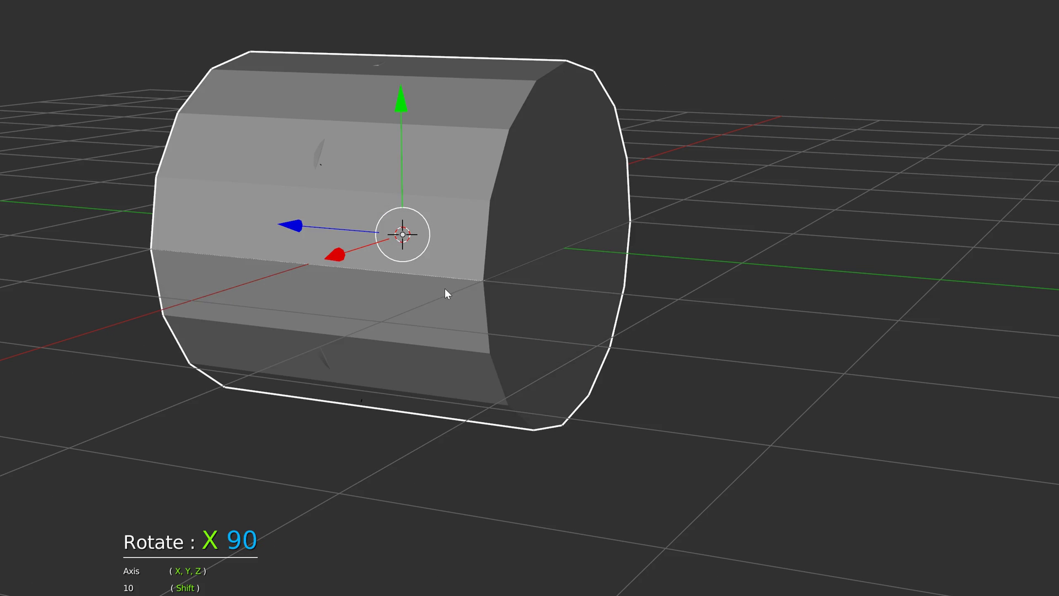
# Step: Smooth the new cylinder with SubsurfB, then scale it down and move it behind the dome
pyautogui.rightClick(482, 289)
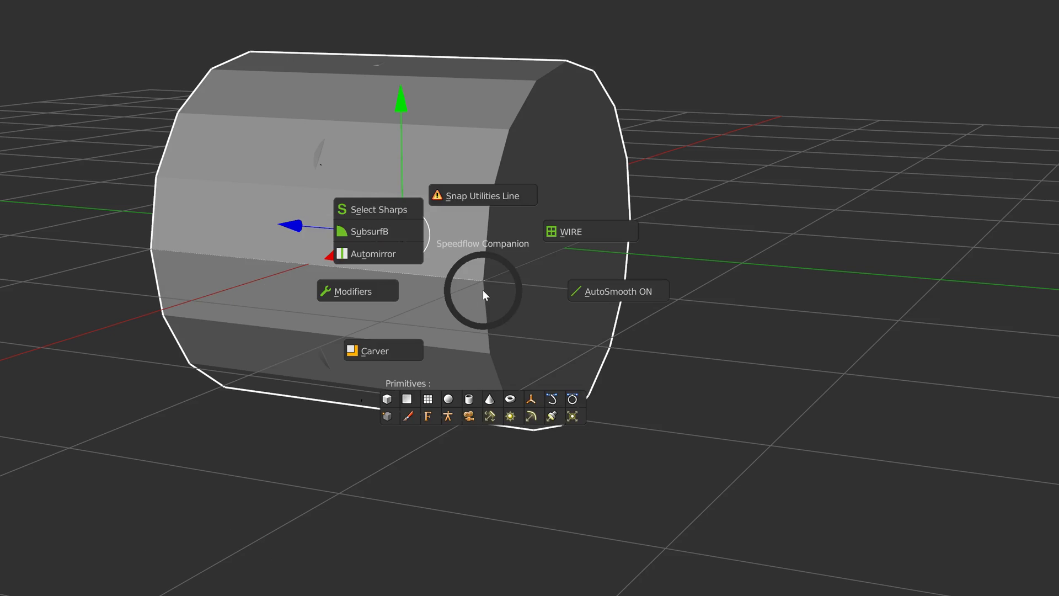
pyautogui.click(383, 232)
pyautogui.press('s')
pyautogui.click(576, 249)
pyautogui.moveTo(435, 234); pyautogui.dragTo(490, 211, button='middle')
pyautogui.moveTo(267, 236); pyautogui.dragTo(415, 223)
# Step: Chamfer the smaller cylinder's front rim and push the cylinder forward into the dome's back
pyautogui.moveTo(415, 223); pyautogui.dragTo(504, 249, button='middle')
pyautogui.keyDown('alt'); pyautogui.click(504, 249); pyautogui.keyUp('alt')
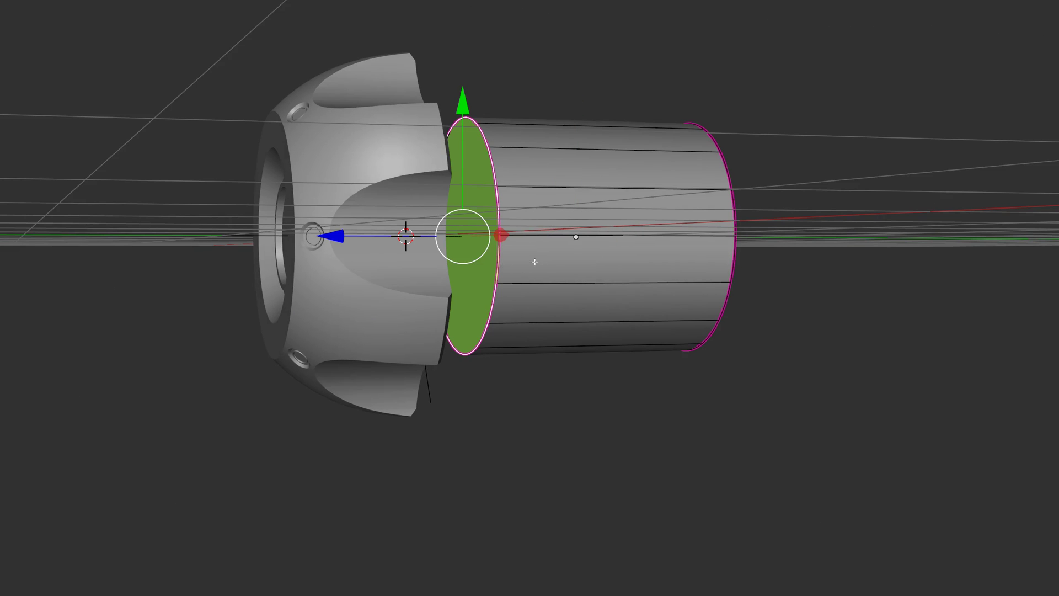
pyautogui.press('i')
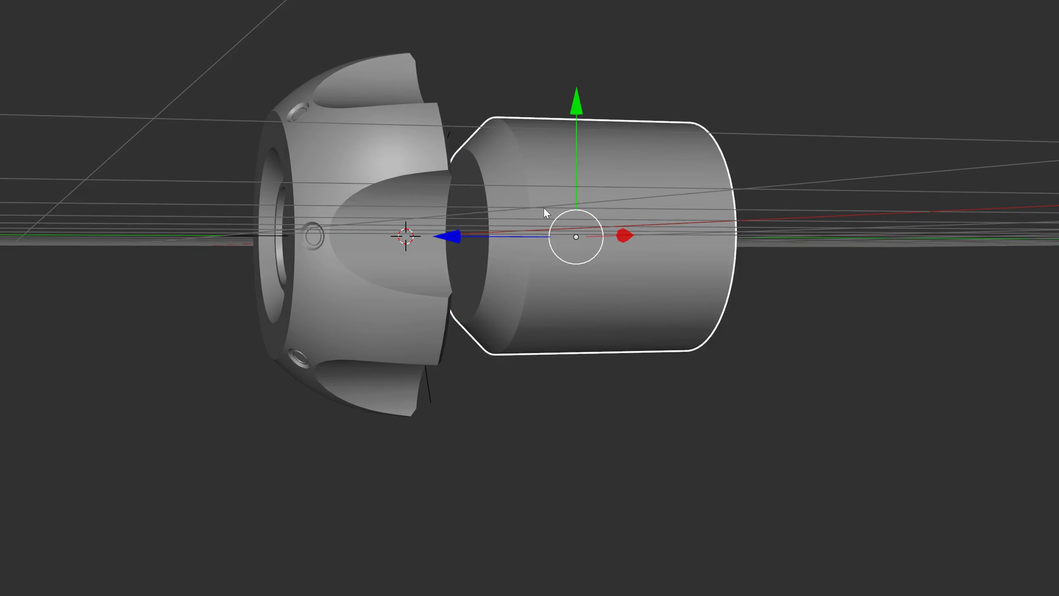
pyautogui.moveTo(544, 207); pyautogui.dragTo(459, 234, button='middle')
pyautogui.moveTo(460, 235); pyautogui.dragTo(372, 240)
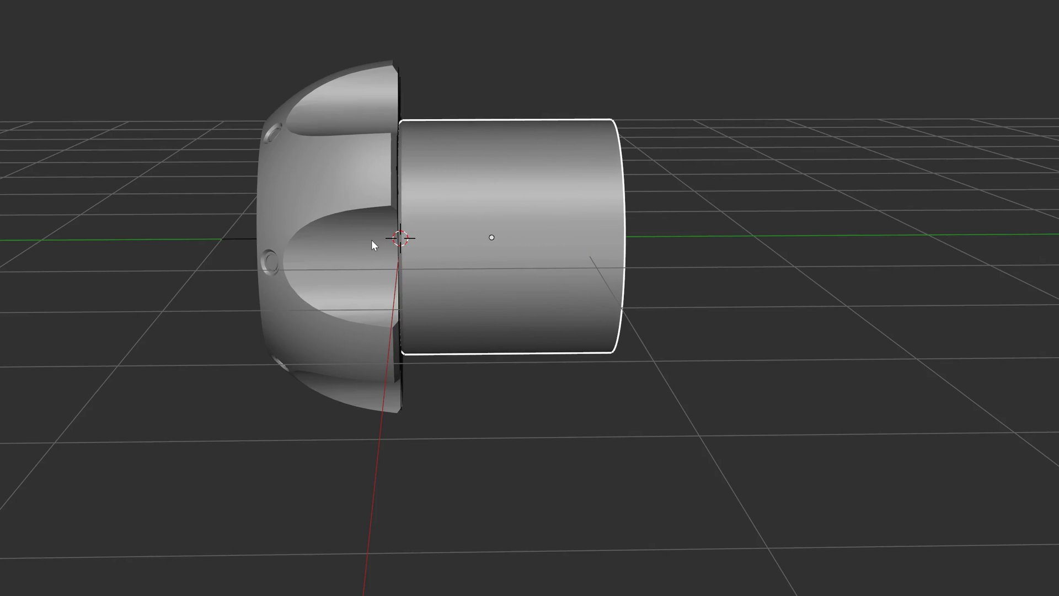
# Step: Subtract the smaller cylinder from the dome's back with a Speedflow boolean
pyautogui.keyDown('shift'); pyautogui.click(321, 299); pyautogui.keyUp('shift')
pyautogui.press('space')
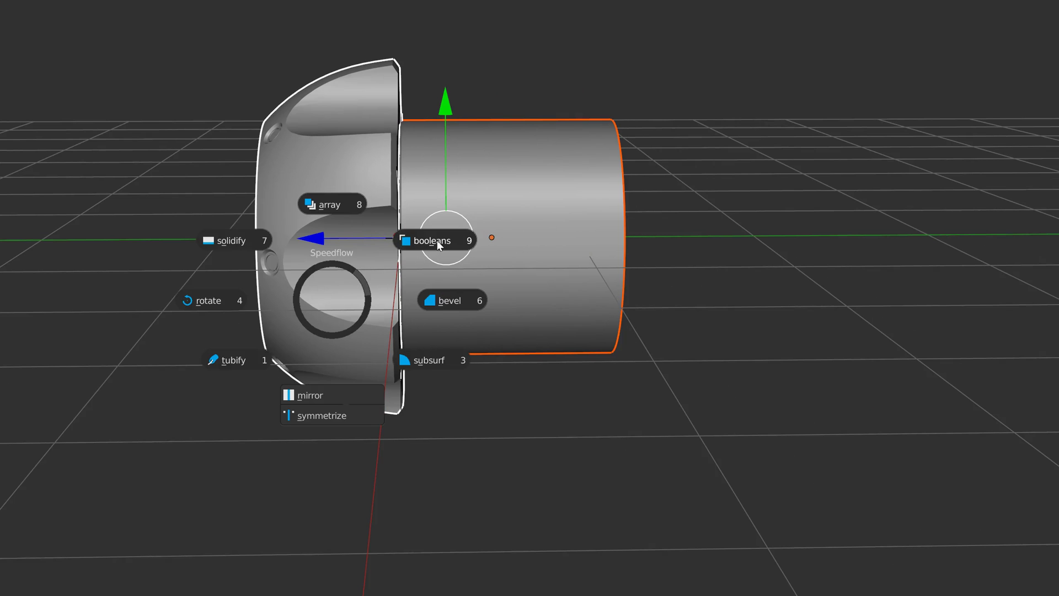
pyautogui.click(437, 240)
pyautogui.click(435, 240)
pyautogui.moveTo(485, 284); pyautogui.dragTo(440, 256, button='middle')
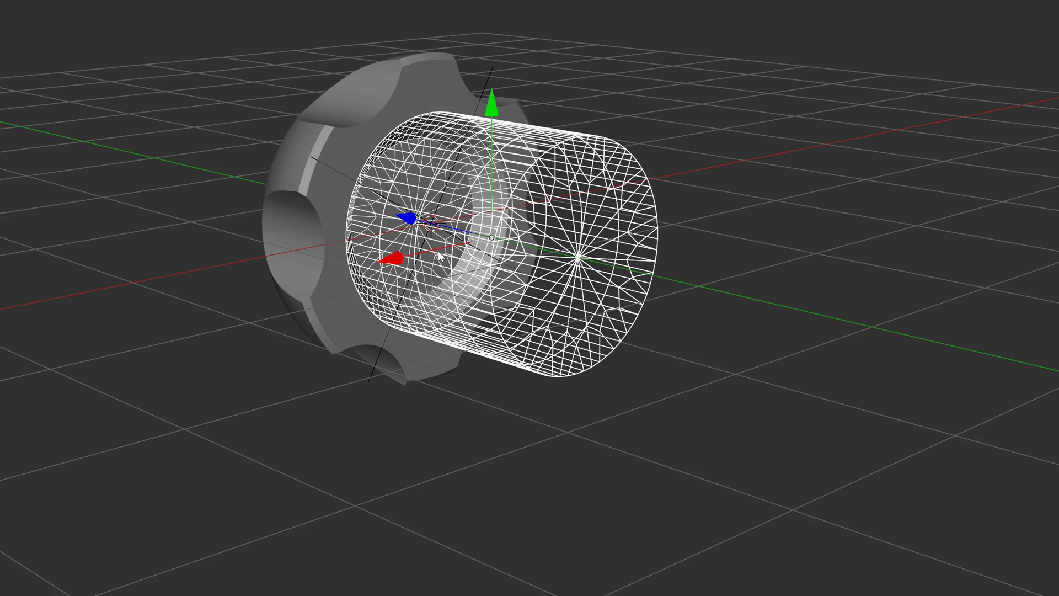
# Step: Scale up the boolean cylinder to widen the hollow in the dome's back
pyautogui.press('s')
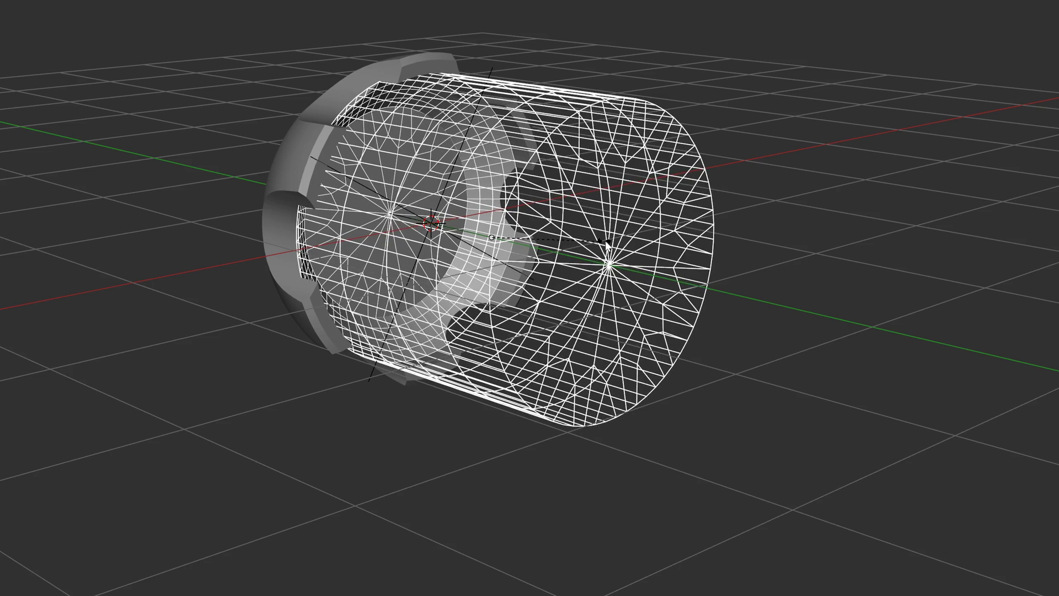
pyautogui.click(605, 245)
pyautogui.moveTo(605, 246)
pyautogui.mouseDown(button='middle')
pyautogui.moveTo(626, 235)
pyautogui.moveTo(596, 249)
pyautogui.mouseUp(button='middle')
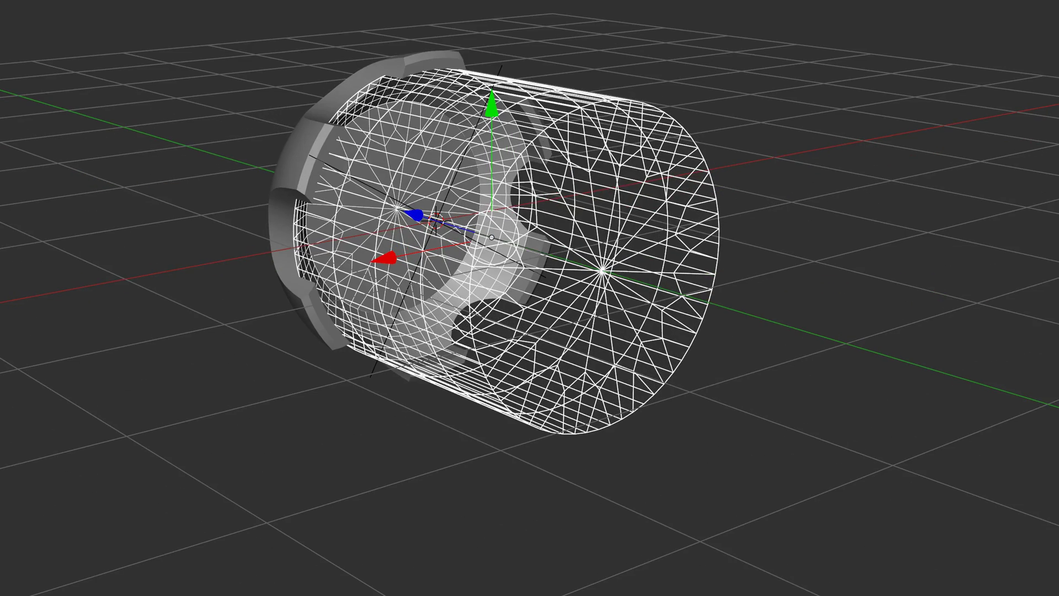
pyautogui.click(289, 159)
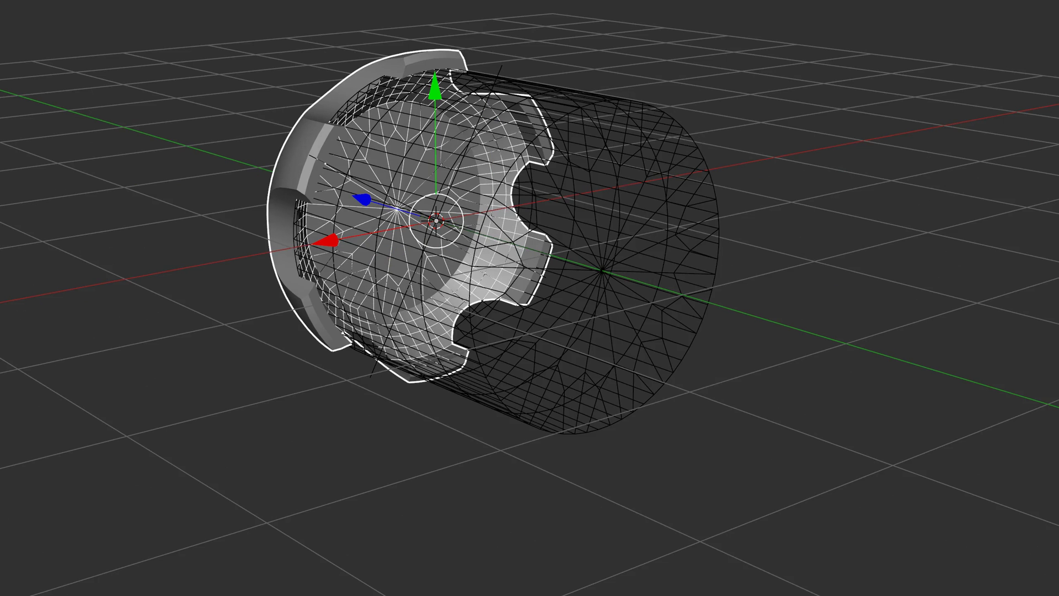
pyautogui.click(652, 144)
pyautogui.press('s')
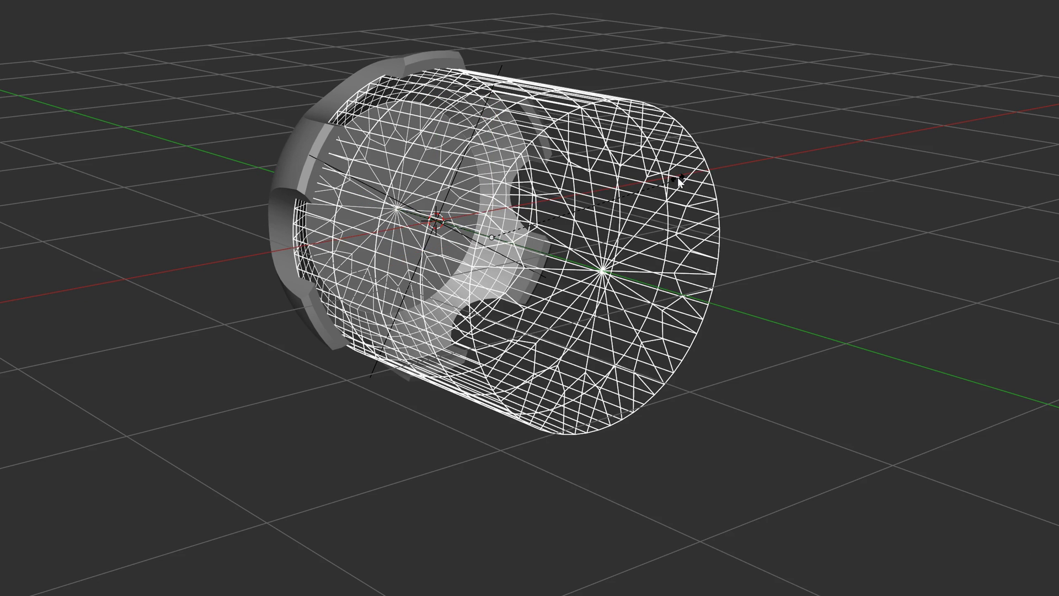
pyautogui.click(697, 177)
# Step: Move the boolean cylinder and the empty at the dome's centre to another layer
pyautogui.moveTo(786, 174); pyautogui.dragTo(515, 203, button='middle')
pyautogui.press('m')
pyautogui.click(635, 241)
pyautogui.moveTo(635, 242); pyautogui.dragTo(498, 225, button='middle')
pyautogui.click(481, 190)
pyautogui.click(493, 172)
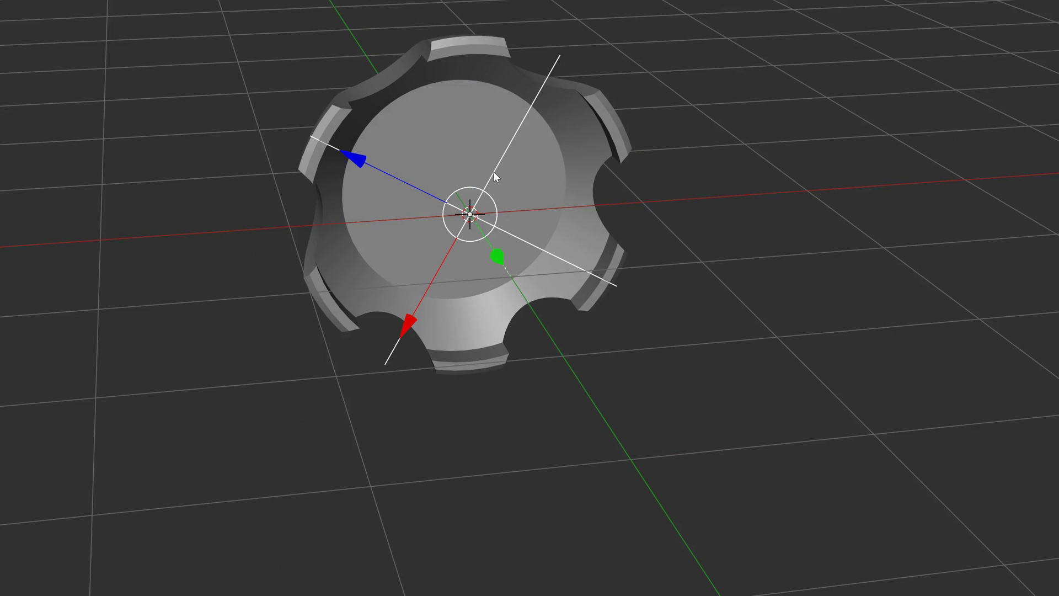
pyautogui.press('m')
pyautogui.click(611, 208)
# Step: Add a cube at the dome's centre and scale it down along X into a narrow slab
pyautogui.moveTo(390, 232); pyautogui.dragTo(449, 107, button='middle')
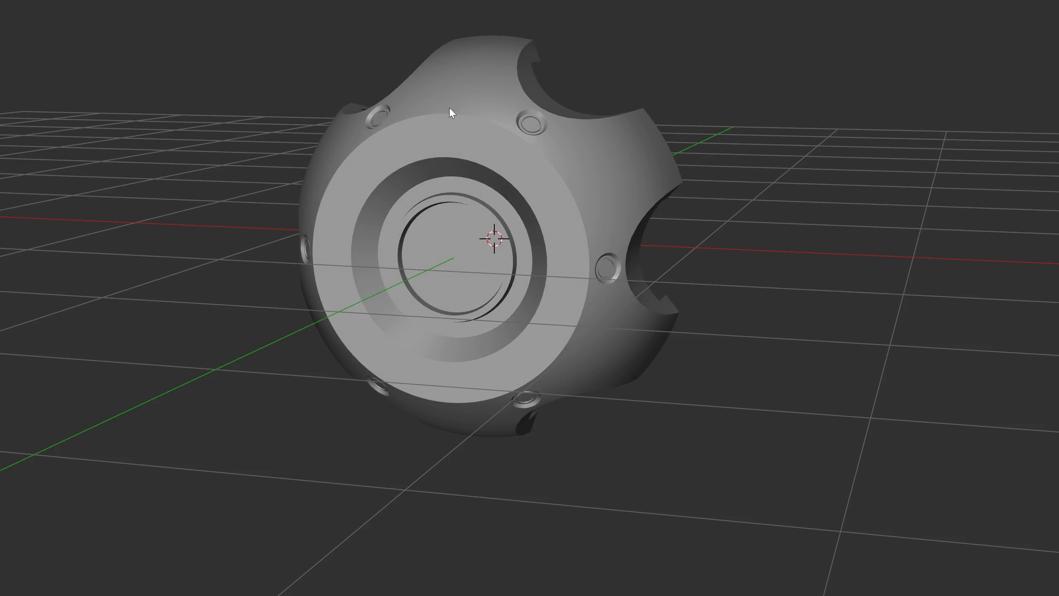
pyautogui.moveTo(478, 207); pyautogui.dragTo(508, 236, button='middle')
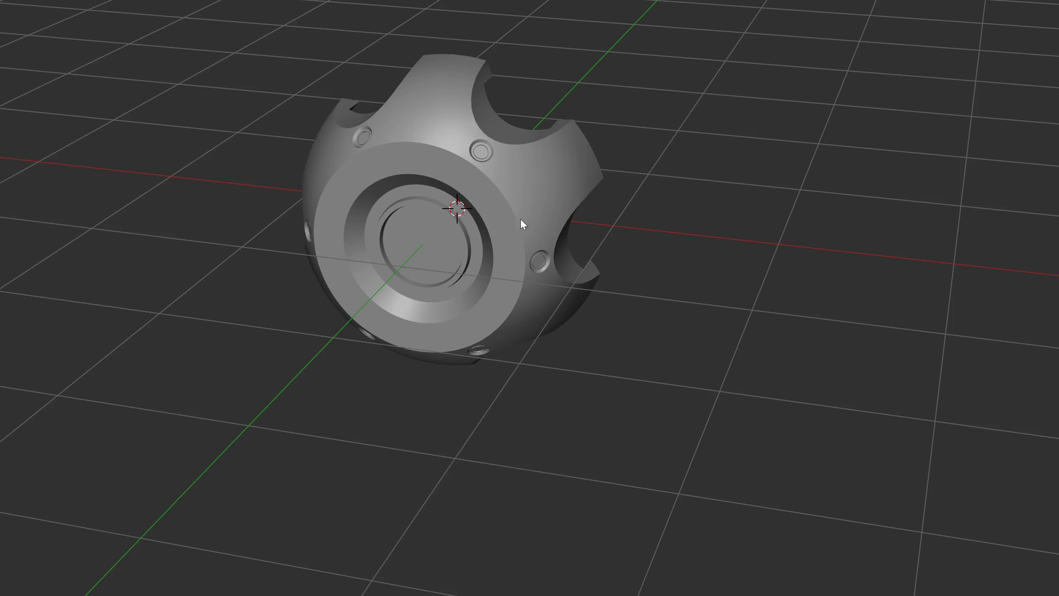
pyautogui.rightClick(513, 238)
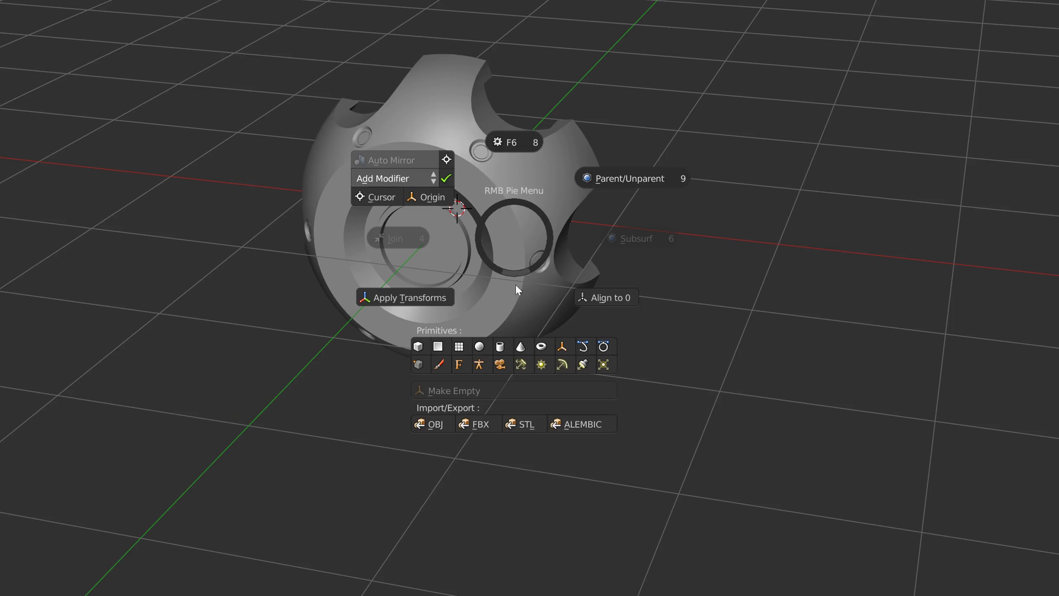
pyautogui.click(420, 346)
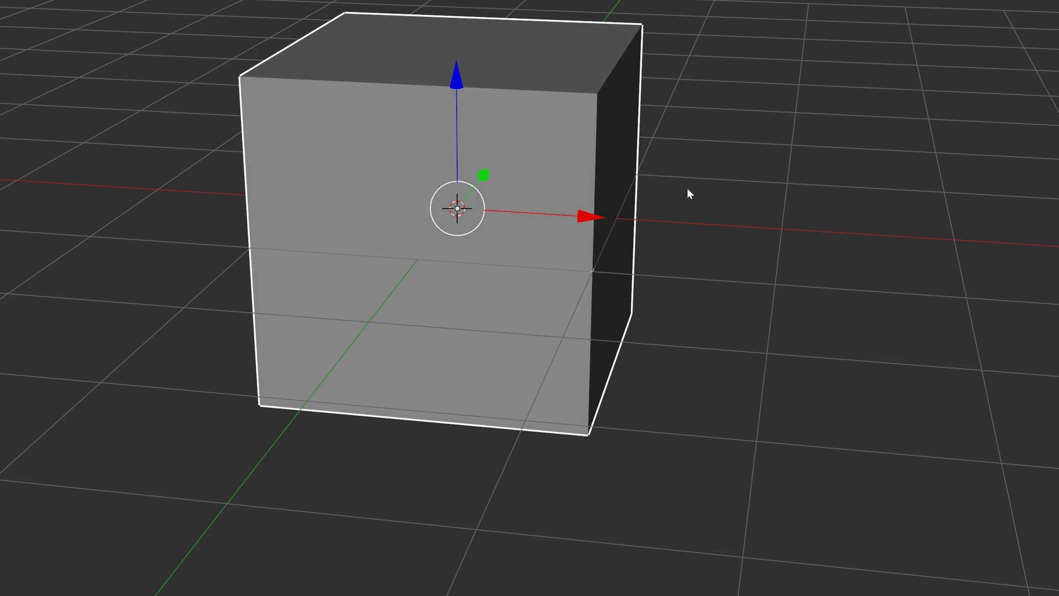
pyautogui.press('s')
pyautogui.press('x')
pyautogui.click(536, 219)
pyautogui.moveTo(535, 220); pyautogui.dragTo(496, 184, button='middle')
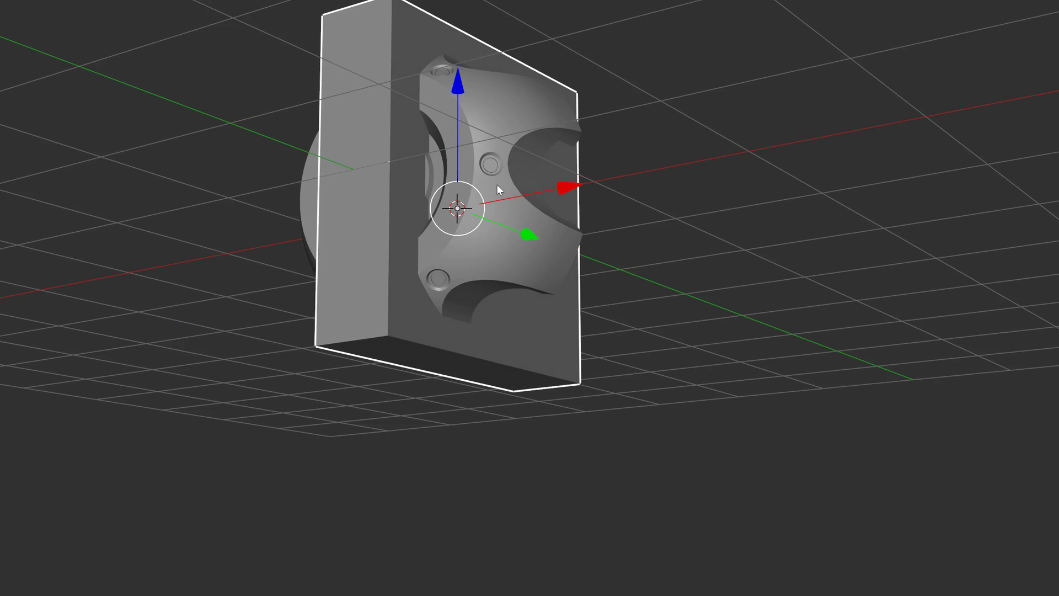
# Step: Try to split the dome with the slab using a boolean
pyautogui.keyDown('shift'); pyautogui.click(554, 244); pyautogui.keyUp('shift')
pyautogui.press('q')
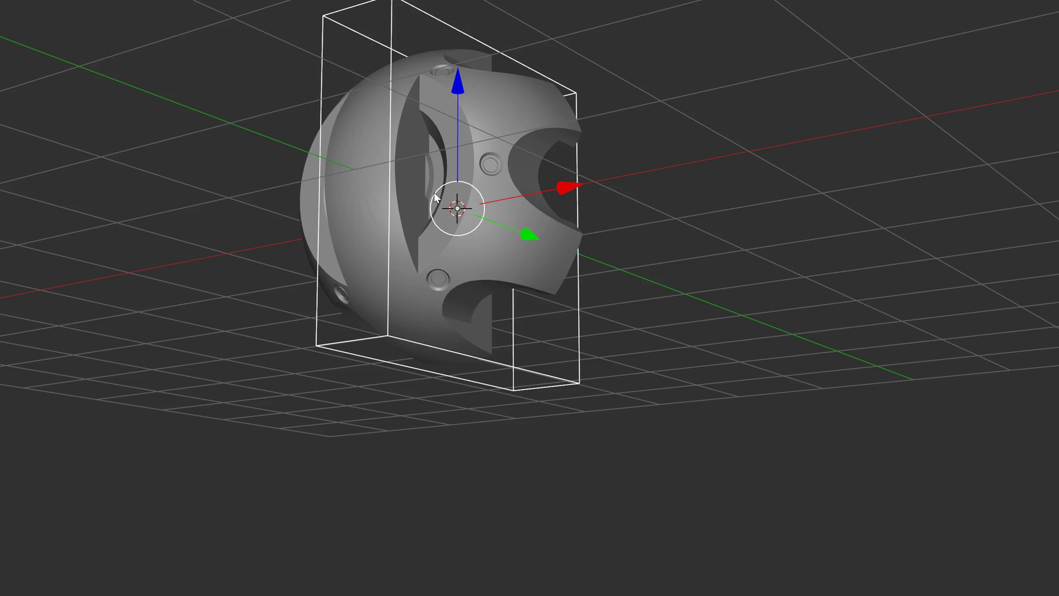
pyautogui.moveTo(426, 202); pyautogui.dragTo(410, 263, button='middle')
pyautogui.rightClick(417, 246)
pyautogui.rightClick(402, 237)
pyautogui.moveTo(489, 221); pyautogui.dragTo(420, 200, button='middle')
pyautogui.scroll(2, 418, 198)
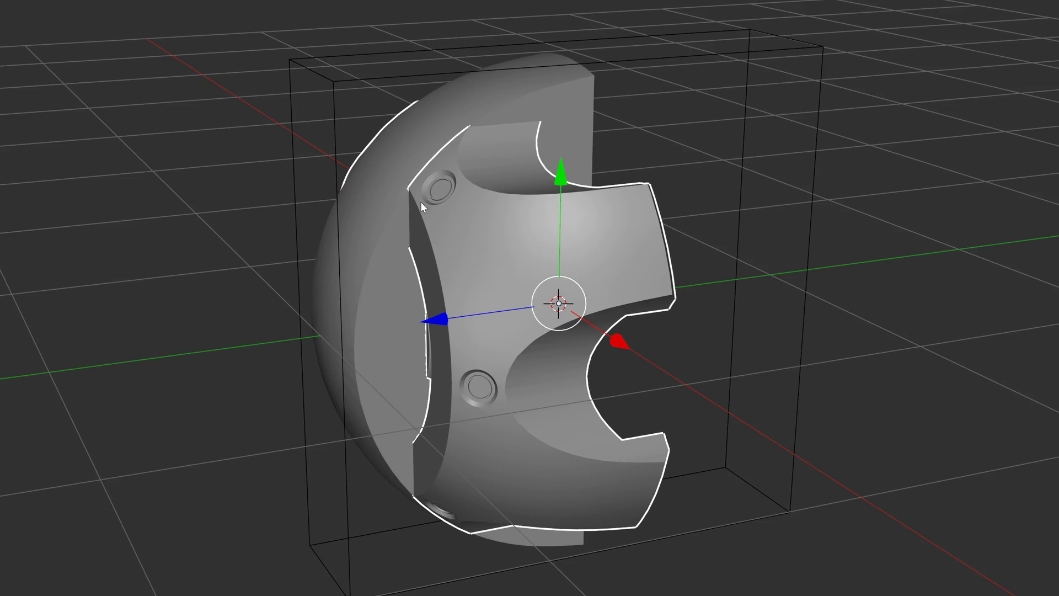
# Step: Try removing the middle piece between the split dome halves, then undo the split to restore the dome
pyautogui.click(381, 230)
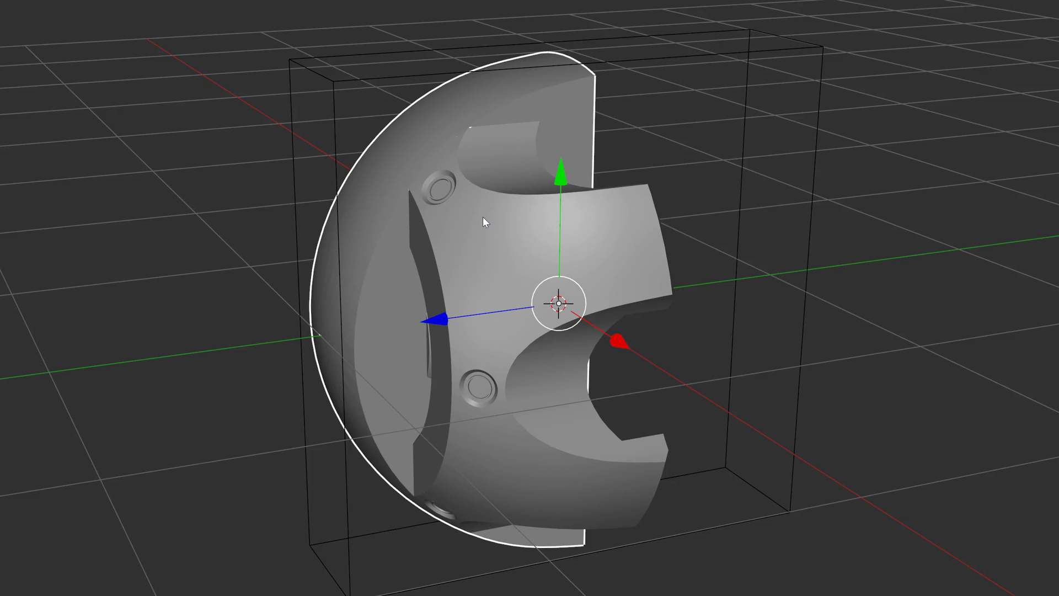
pyautogui.click(452, 190)
pyautogui.click(362, 276)
pyautogui.moveTo(425, 233); pyautogui.dragTo(428, 250, button='middle')
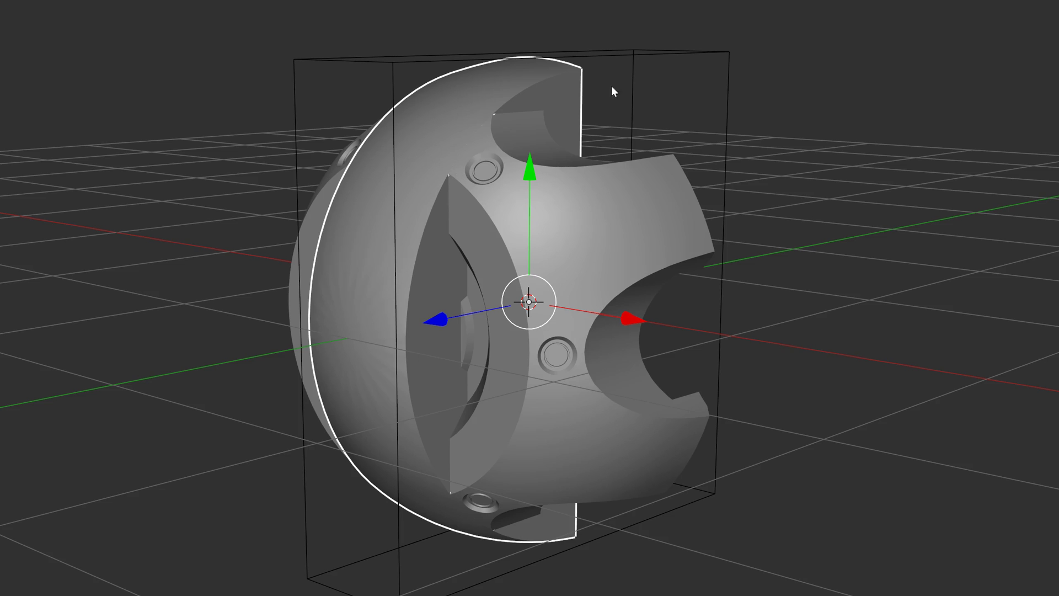
pyautogui.click(444, 177)
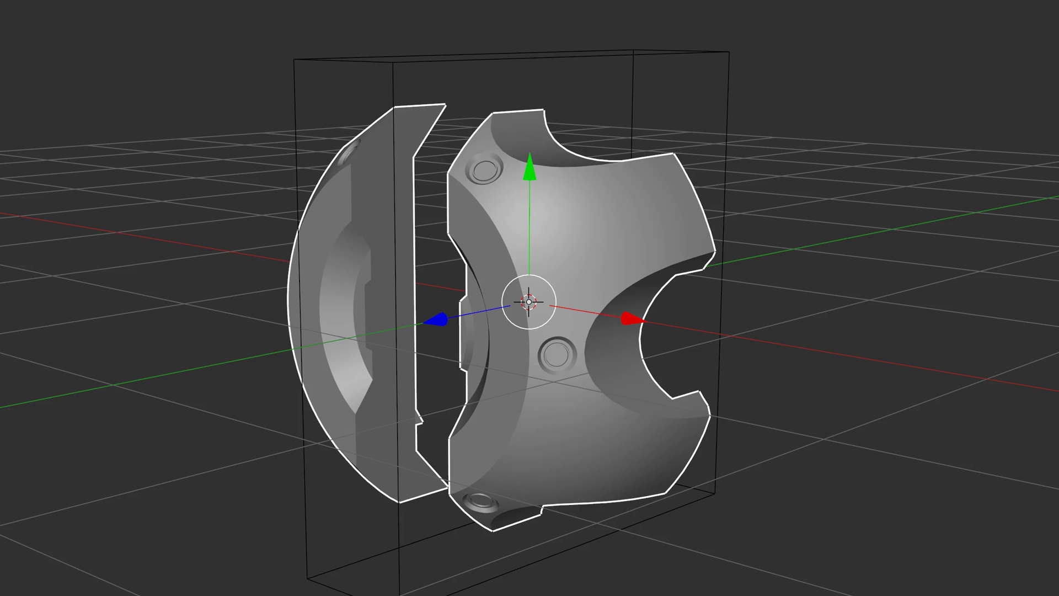
pyautogui.hotkey('ctrl', 'z')
pyautogui.moveTo(388, 196); pyautogui.dragTo(378, 217, button='middle')
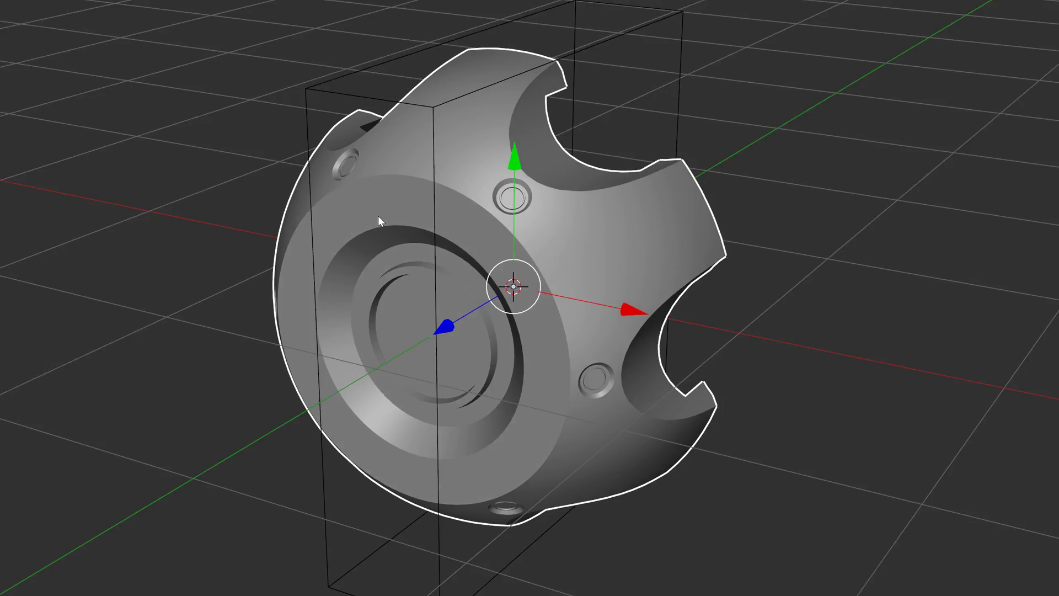
pyautogui.scroll(-1, 445, 169)
# Step: Add another cube at the 3D cursor and move it along Y, clear of the dome's back
pyautogui.rightClick(593, 114)
pyautogui.keyDown('shift'); pyautogui.moveTo(634, 136); pyautogui.dragTo(491, 156, button='middle'); pyautogui.keyUp('shift')
pyautogui.moveTo(629, 215); pyautogui.dragTo(562, 234, button='middle')
pyautogui.keyDown('shift'); pyautogui.moveTo(561, 301); pyautogui.dragTo(508, 243, button='middle'); pyautogui.keyUp('shift')
pyautogui.rightClick(547, 289)
pyautogui.rightClick(562, 280)
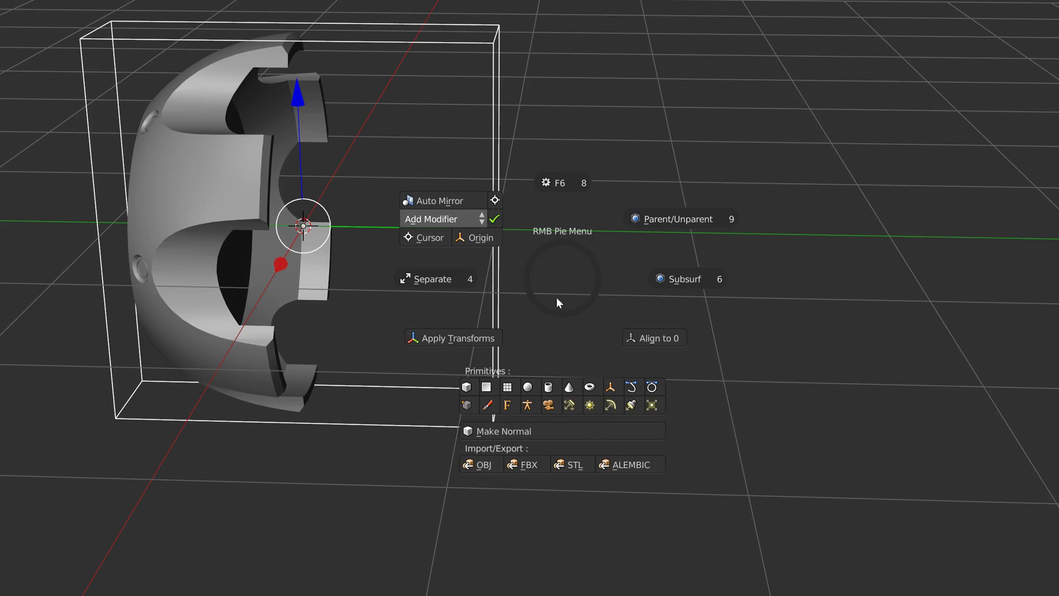
pyautogui.click(467, 387)
pyautogui.moveTo(422, 227); pyautogui.dragTo(669, 234)
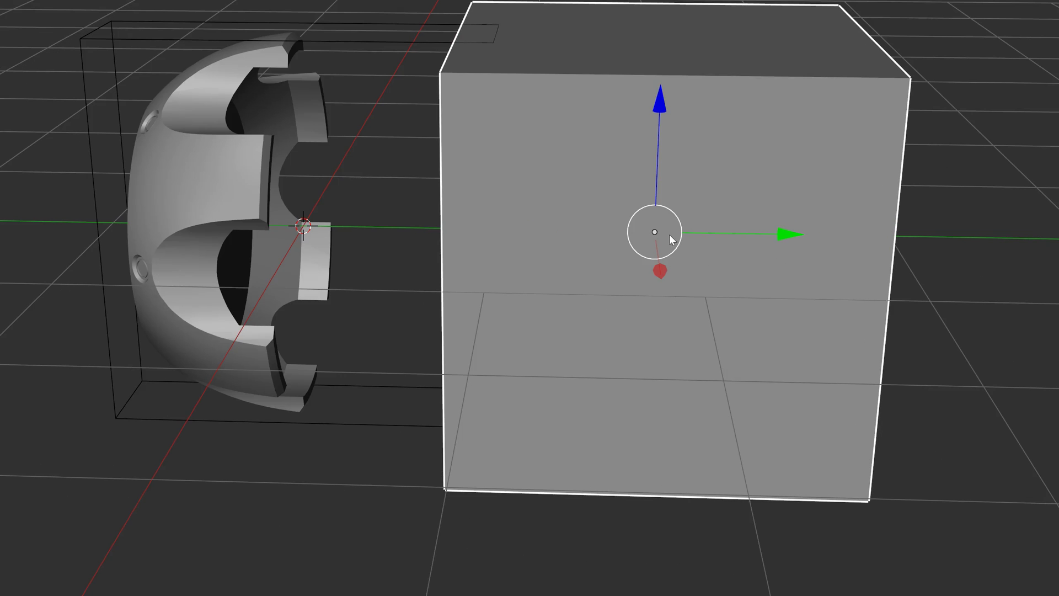
# Step: Round the new cube into a sphere shape with Subsurf
pyautogui.rightClick(675, 254)
pyautogui.rightClick(670, 253)
pyautogui.rightClick(614, 251)
pyautogui.click(722, 252)
pyautogui.moveTo(604, 255); pyautogui.dragTo(542, 246, button='middle')
# Step: Smooth the faceted sphere's surface with AutoSmooth and SubsurfB
pyautogui.rightClick(553, 257)
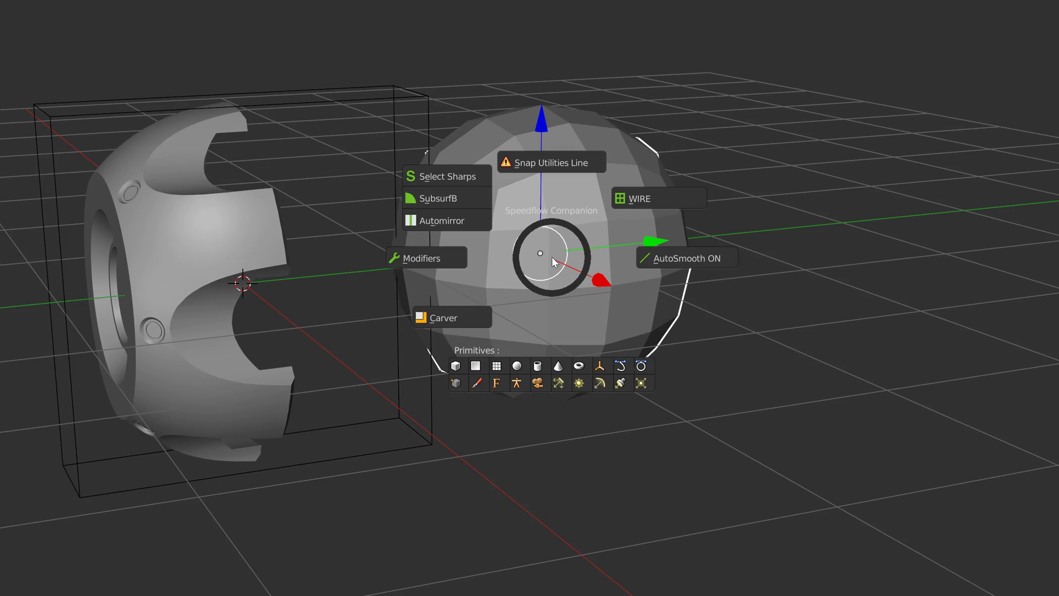
pyautogui.click(599, 267)
pyautogui.click(722, 263)
pyautogui.rightClick(540, 253)
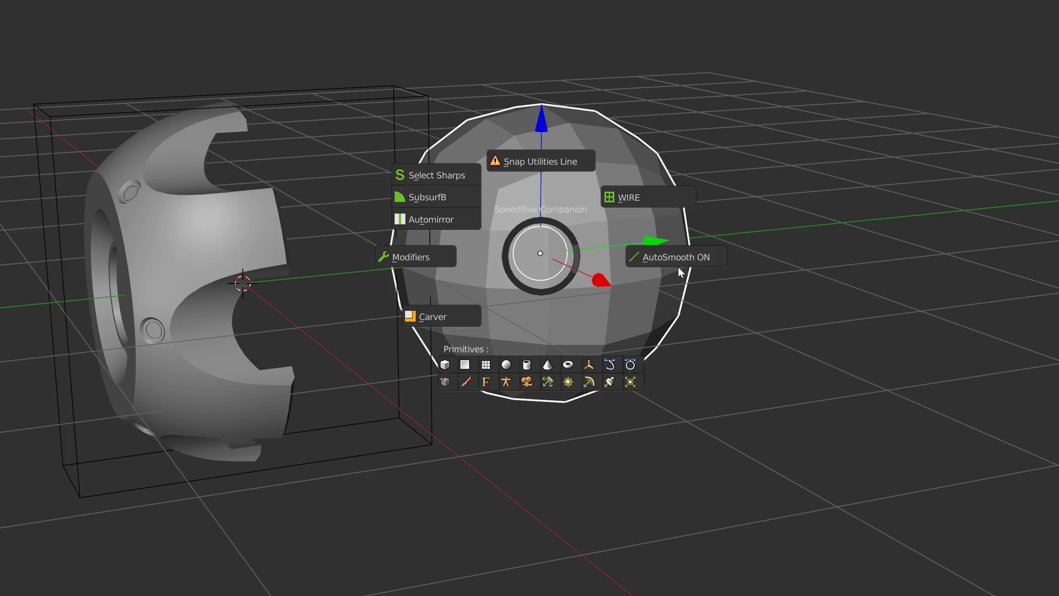
pyautogui.click(678, 267)
pyautogui.rightClick(531, 273)
pyautogui.click(684, 276)
pyautogui.rightClick(577, 275)
pyautogui.click(451, 344)
pyautogui.moveTo(522, 230); pyautogui.dragTo(514, 239, button='middle')
pyautogui.rightClick(513, 239)
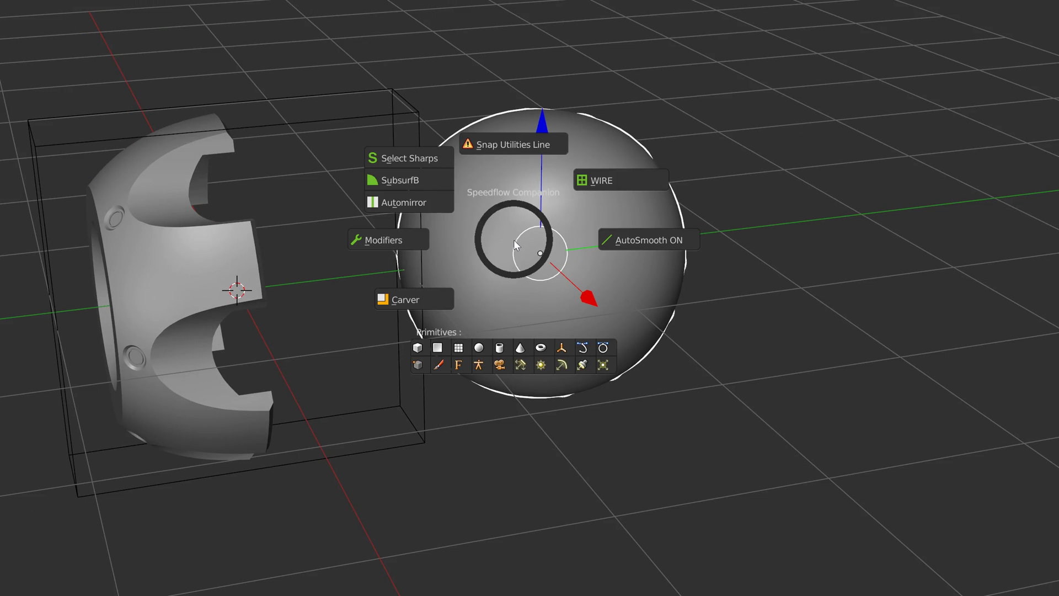
pyautogui.click(401, 181)
# Step: Clear the wireframe slab from around the dome and select the sphere
pyautogui.moveTo(404, 184); pyautogui.dragTo(487, 108, button='middle')
pyautogui.rightClick(411, 108)
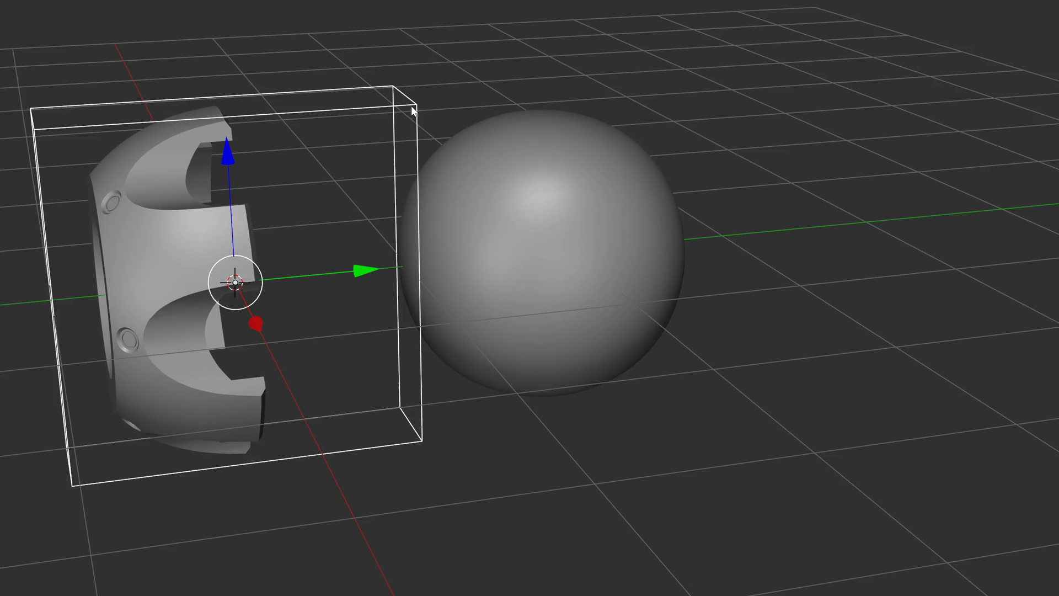
pyautogui.moveTo(408, 176); pyautogui.dragTo(389, 225, button='middle')
pyautogui.moveTo(348, 260); pyautogui.dragTo(373, 239, button='middle')
pyautogui.click(372, 240)
pyautogui.click(439, 233)
# Step: Add a plane at the 3D cursor in side view and move it along Y toward the sphere
pyautogui.press('q')
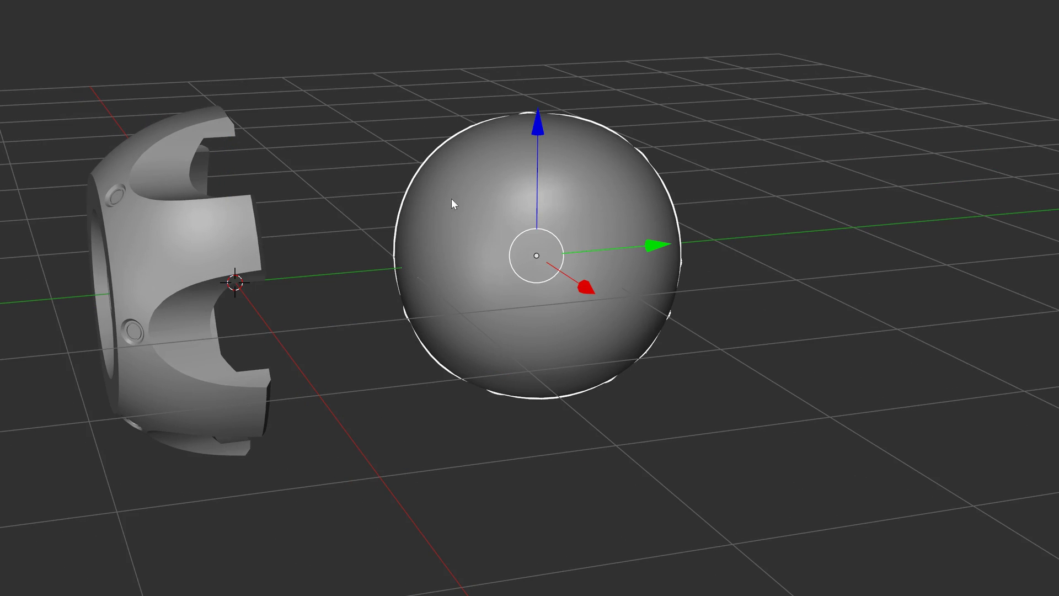
pyautogui.press('q')
pyautogui.click(533, 244)
pyautogui.keyDown('shift'); pyautogui.moveTo(534, 243); pyautogui.dragTo(522, 227, button='middle'); pyautogui.keyUp('shift')
pyautogui.rightClick(502, 247)
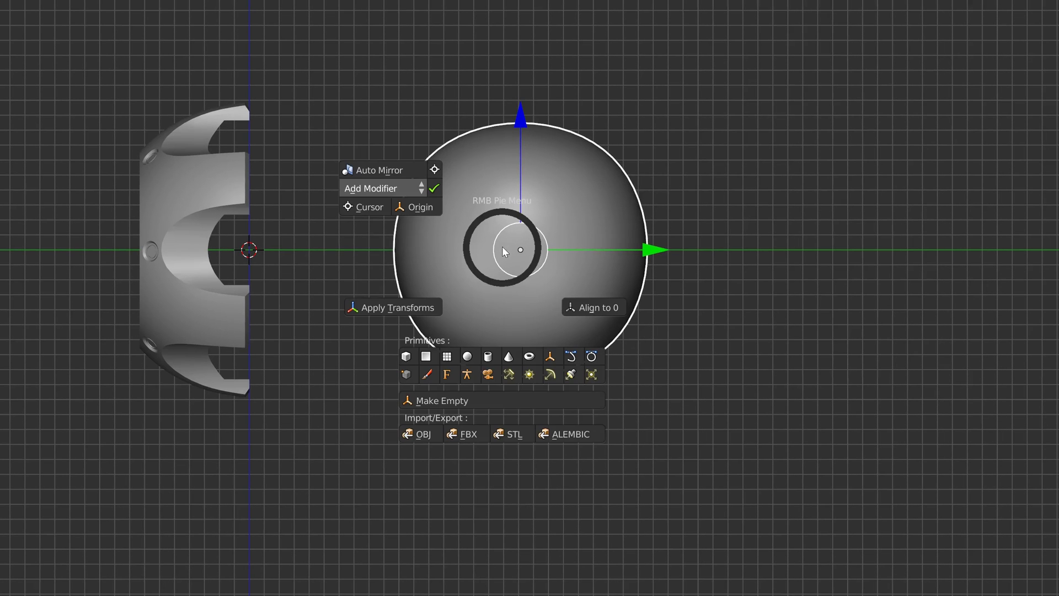
pyautogui.click(431, 356)
pyautogui.moveTo(388, 252); pyautogui.dragTo(521, 264)
# Step: Extrude the plane's far edge diagonally upward, then along Y beyond the sphere, to form a stepped profile
pyautogui.moveTo(521, 264); pyautogui.dragTo(517, 238, button='middle')
pyautogui.click(539, 213)
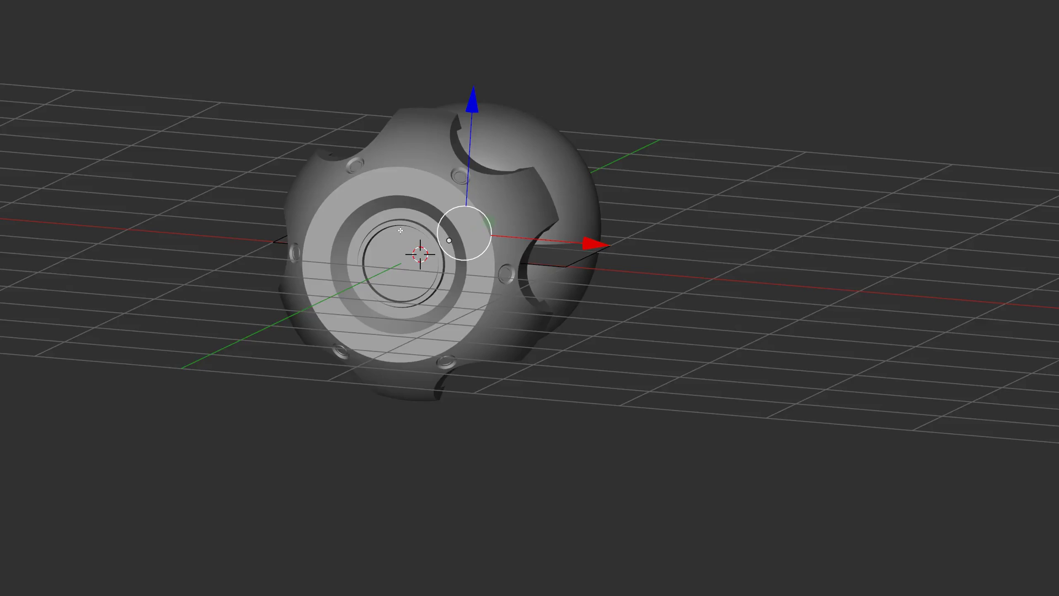
pyautogui.press('KP_1')
pyautogui.press('q')
pyautogui.click(619, 217)
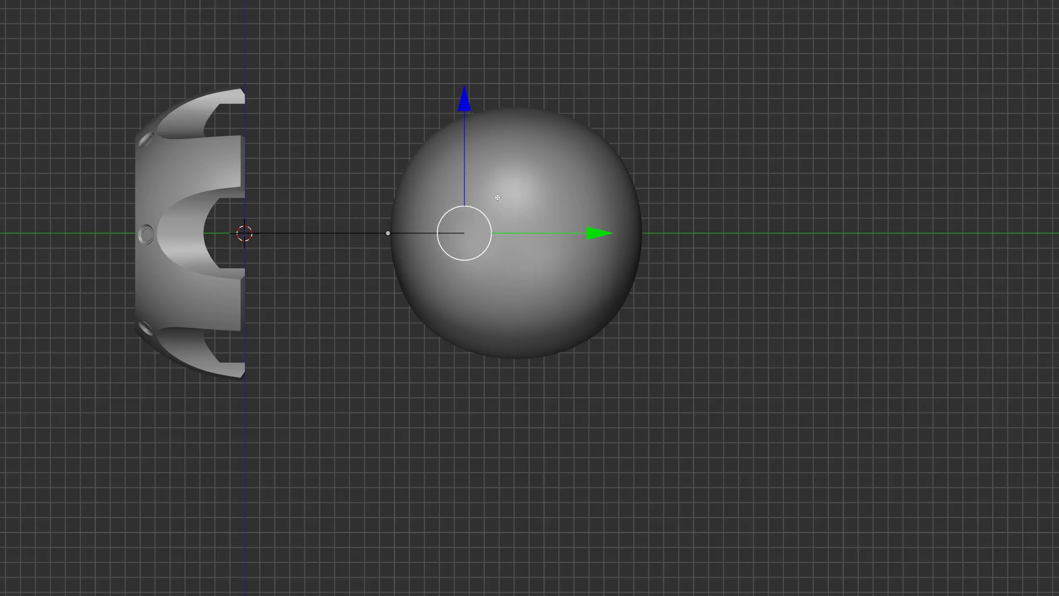
pyautogui.scroll(2, 628, 160)
pyautogui.press('e')
pyautogui.click(448, 185)
pyautogui.press('e')
pyautogui.press('y')
pyautogui.click(606, 172)
# Step: Bevel the two bend edges of the stepped plane with several segments into smooth curves
pyautogui.moveTo(606, 172); pyautogui.dragTo(656, 201, button='middle')
pyautogui.scroll(-2, 657, 201)
pyautogui.keyDown('shift'); pyautogui.moveTo(606, 231); pyautogui.dragTo(546, 204, button='middle'); pyautogui.keyUp('shift')
pyautogui.click(472, 328)
pyautogui.keyDown('shift'); pyautogui.click(539, 261); pyautogui.keyUp('shift')
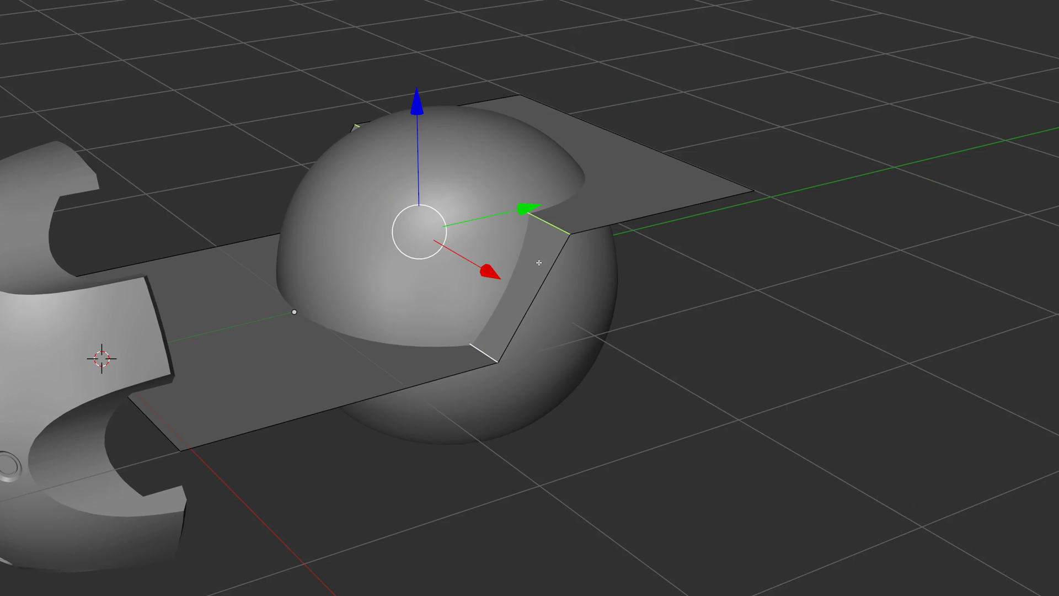
pyautogui.hotkey('ctrl', 'b')
pyautogui.scroll(3, 515, 279)
pyautogui.click(518, 284)
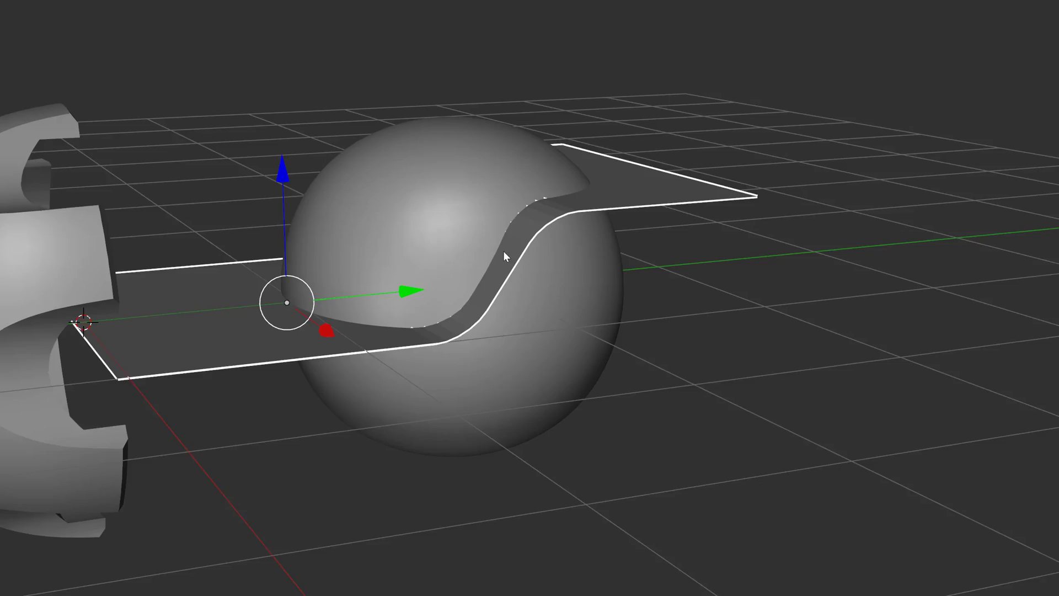
# Step: Cut the sphere with the curved plane using a Speedflow boolean
pyautogui.moveTo(503, 252); pyautogui.dragTo(501, 234, button='middle')
pyautogui.keyDown('shift'); pyautogui.click(511, 361); pyautogui.keyUp('shift')
pyautogui.press('space')
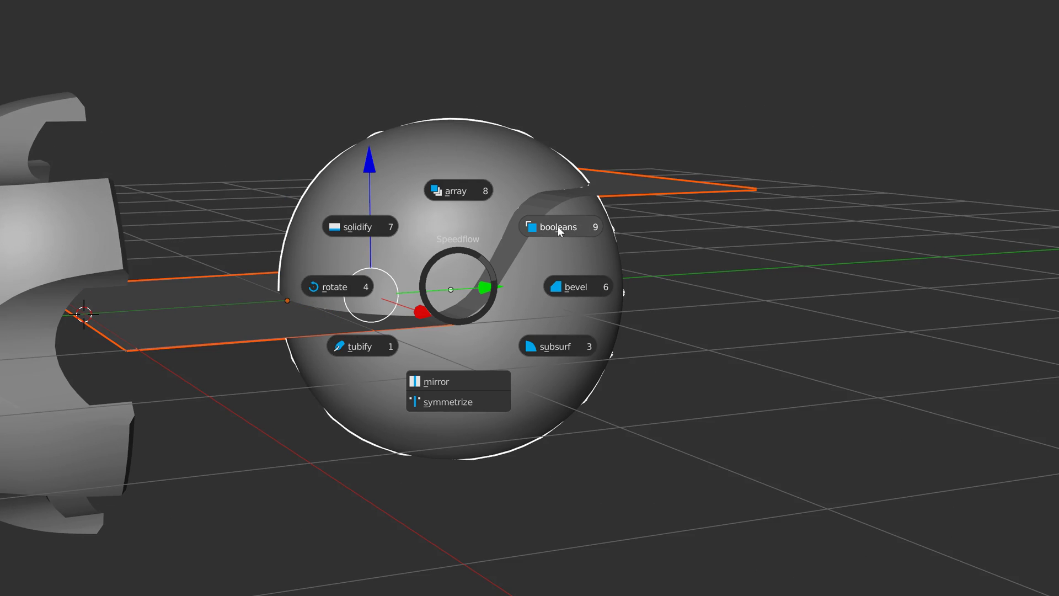
pyautogui.click(557, 227)
pyautogui.click(478, 193)
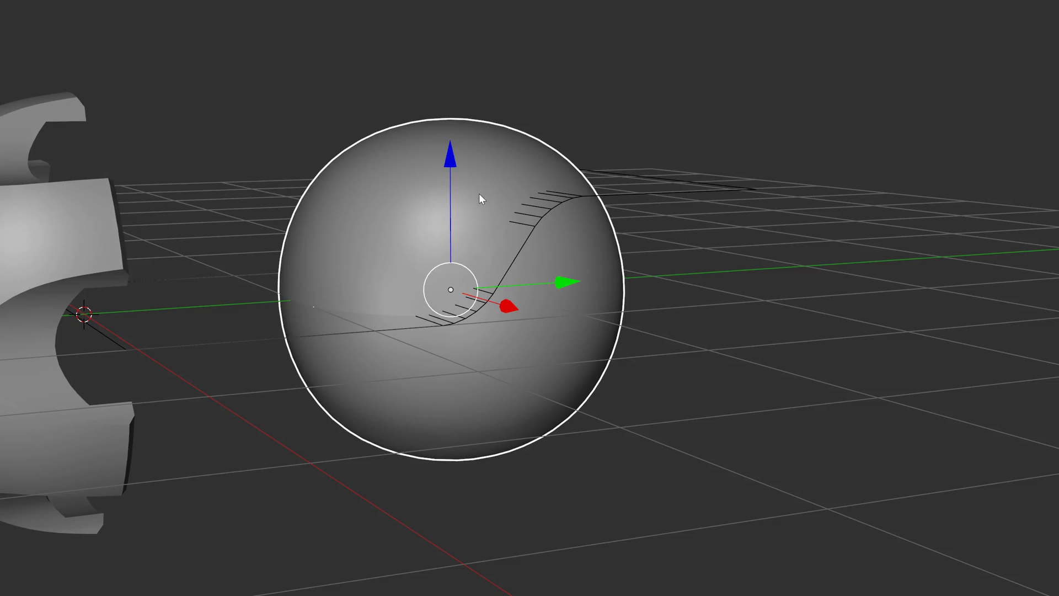
# Step: Select the whole sphere mesh in Edit Mode and remove its lower part along the curved cut
pyautogui.press('Tab')
pyautogui.hotkey('alt', 'a')
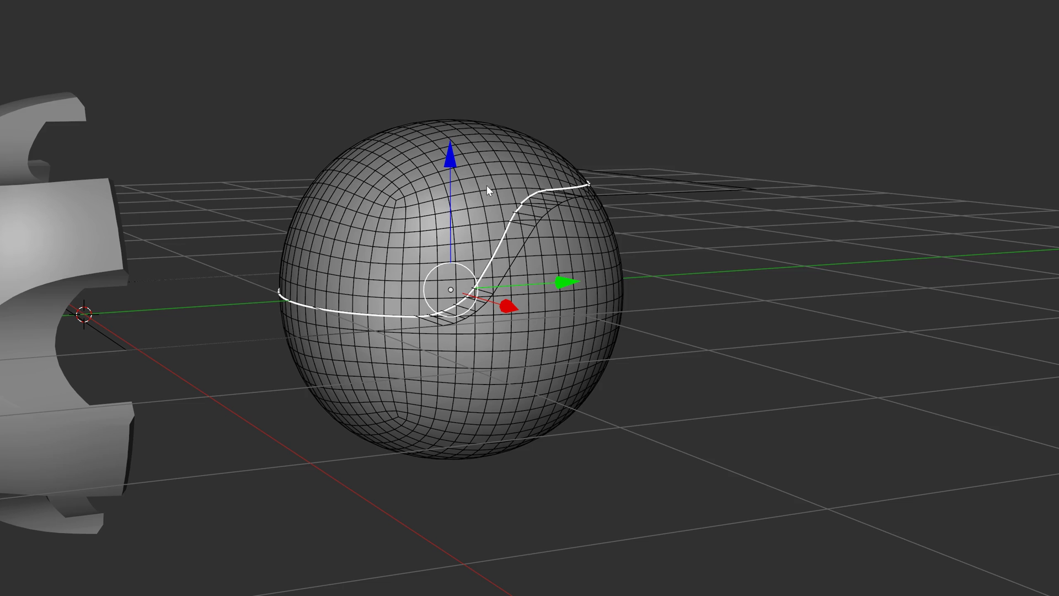
pyautogui.press('a')
pyautogui.click(528, 232)
pyautogui.click(562, 298)
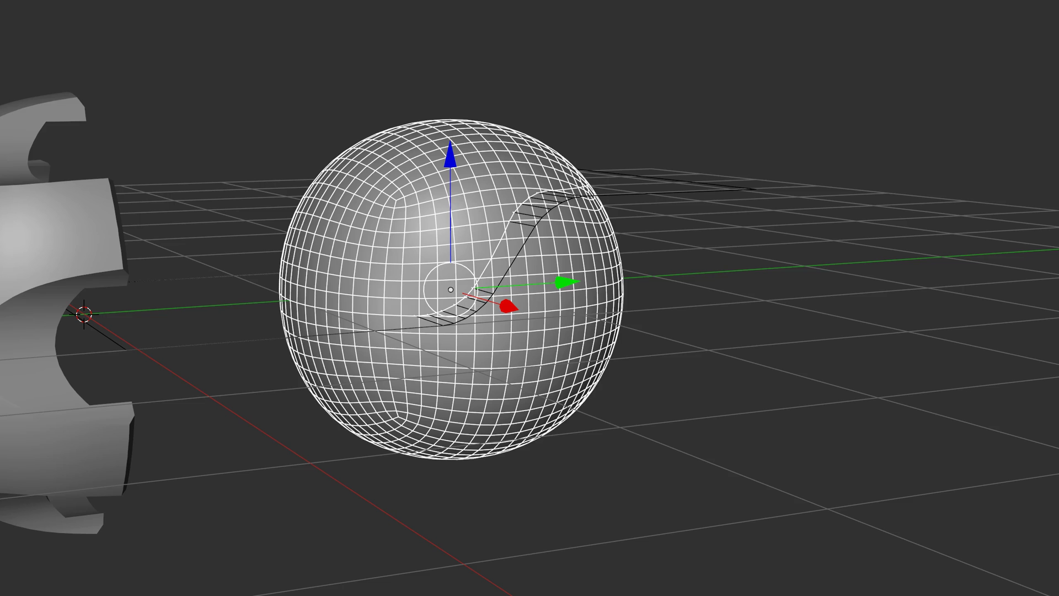
pyautogui.press('ctrl+KP_Subtract')
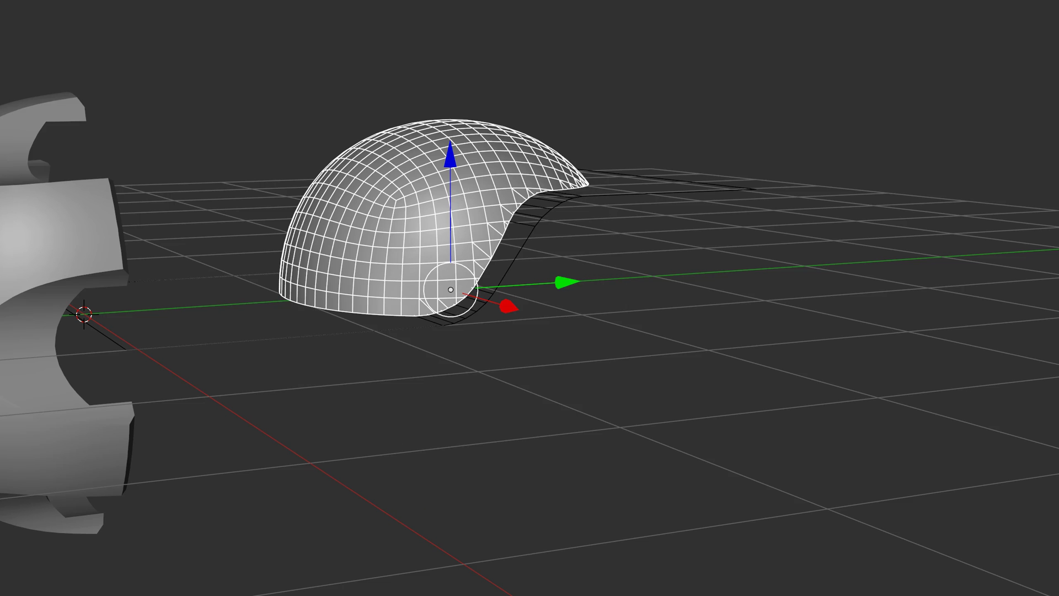
# Step: Select the other sphere piece at the curved cut and bring back the part below the curve alongside the upper dome
pyautogui.moveTo(537, 221)
pyautogui.mouseDown(button='middle')
pyautogui.moveTo(489, 190)
pyautogui.moveTo(533, 230)
pyautogui.mouseUp(button='middle')
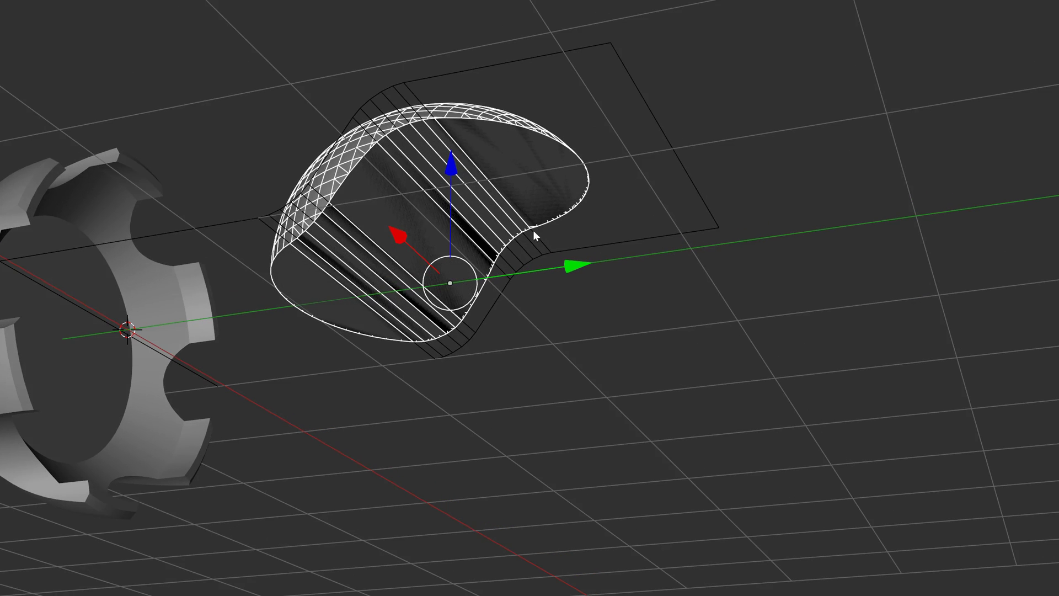
pyautogui.rightClick(489, 221)
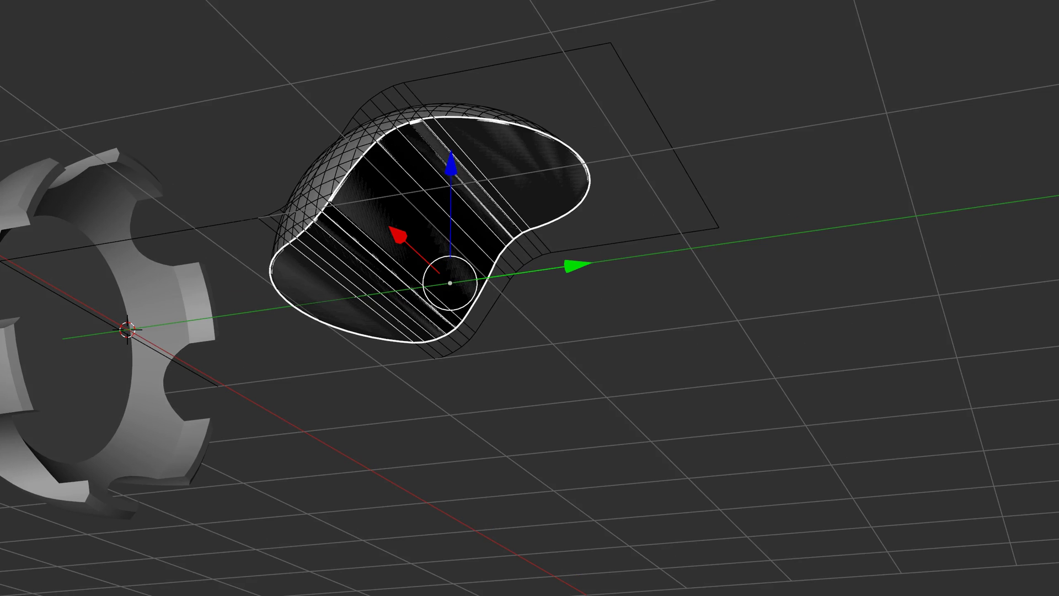
pyautogui.moveTo(375, 94); pyautogui.dragTo(506, 245, button='middle')
pyautogui.rightClick(359, 288)
pyautogui.moveTo(359, 286); pyautogui.dragTo(405, 203, button='middle')
pyautogui.moveTo(350, 280); pyautogui.dragTo(300, 172, button='middle')
# Step: Select the curved cutting plane and shift it slightly upward along Z
pyautogui.click(574, 217)
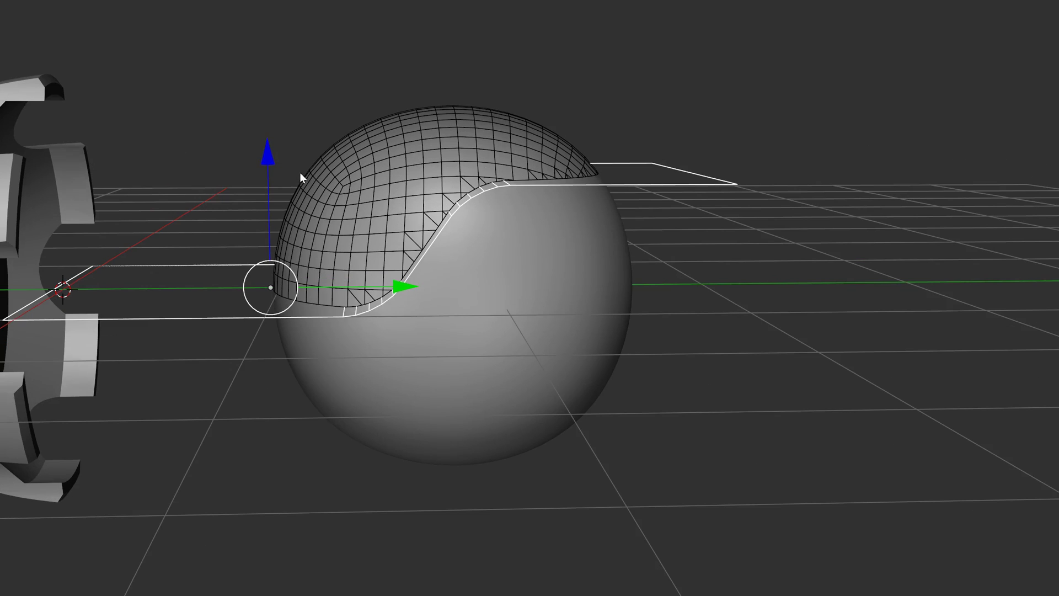
pyautogui.moveTo(267, 170)
pyautogui.mouseDown()
pyautogui.moveTo(259, 224)
pyautogui.moveTo(265, 133)
pyautogui.moveTo(266, 149)
pyautogui.mouseUp()
pyautogui.moveTo(267, 149); pyautogui.dragTo(627, 256, button='middle')
# Step: Scale the upper dome piece down slightly so that the lower piece forms a ledge around it
pyautogui.click(409, 234)
pyautogui.press('s')
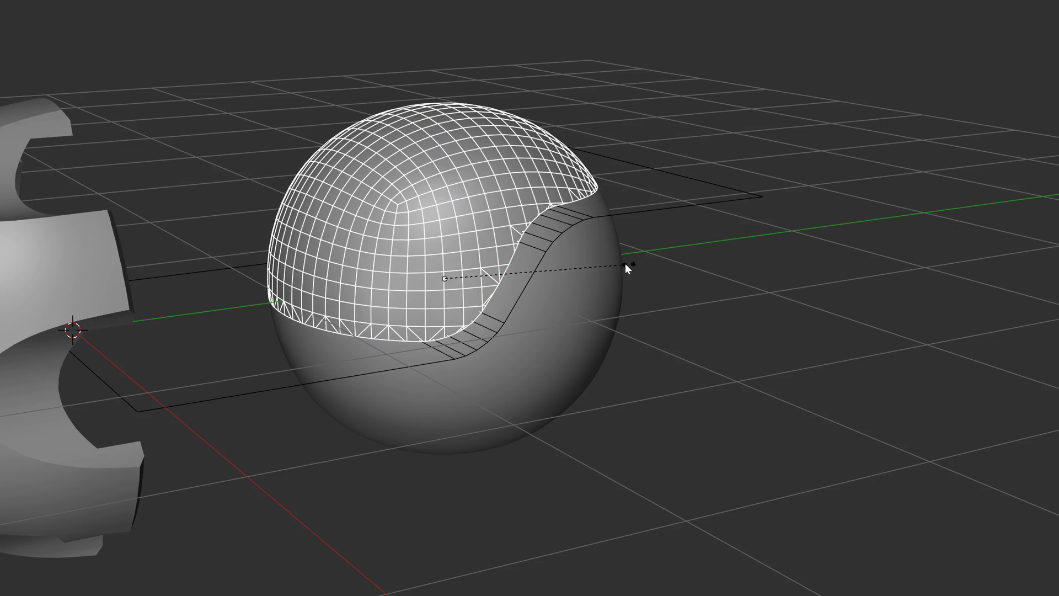
pyautogui.click(611, 263)
pyautogui.moveTo(538, 233); pyautogui.dragTo(639, 233, button='middle')
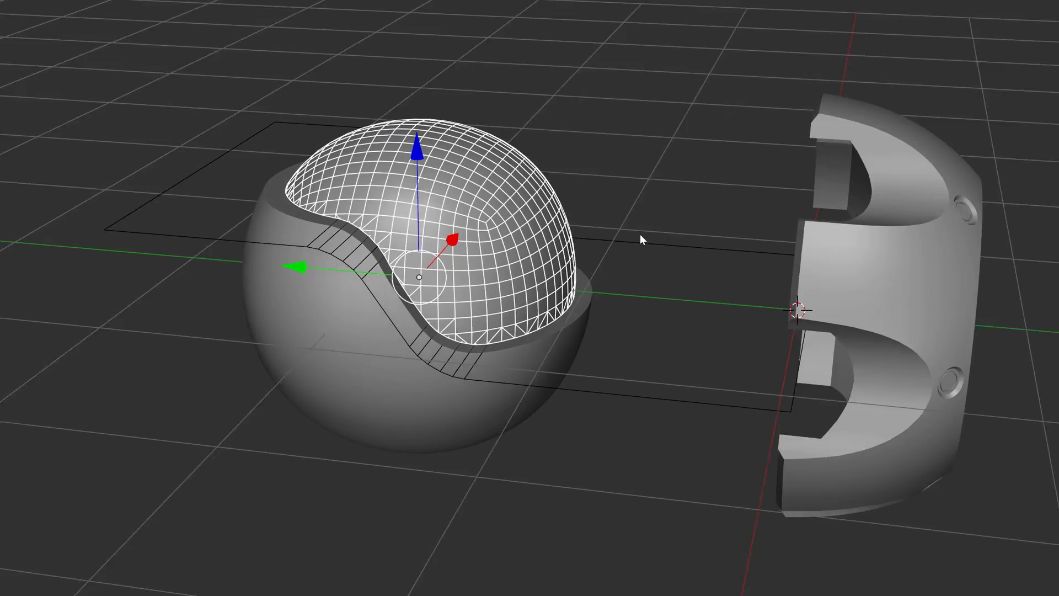
# Step: Move the curved cutting plane to layer 11, out of the visible layer
pyautogui.press('Tab')
pyautogui.click(233, 246)
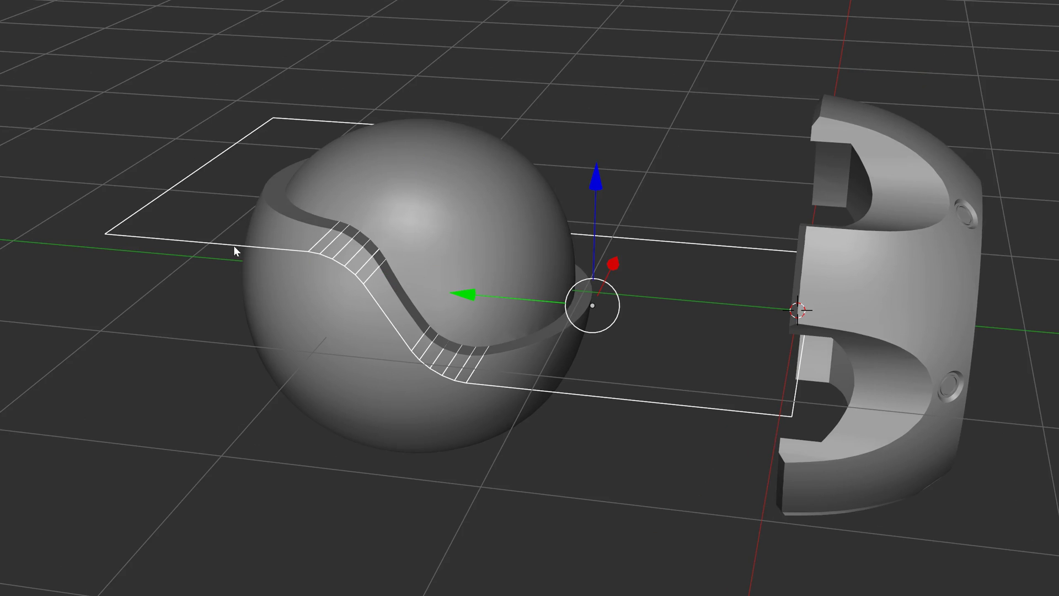
pyautogui.press('m')
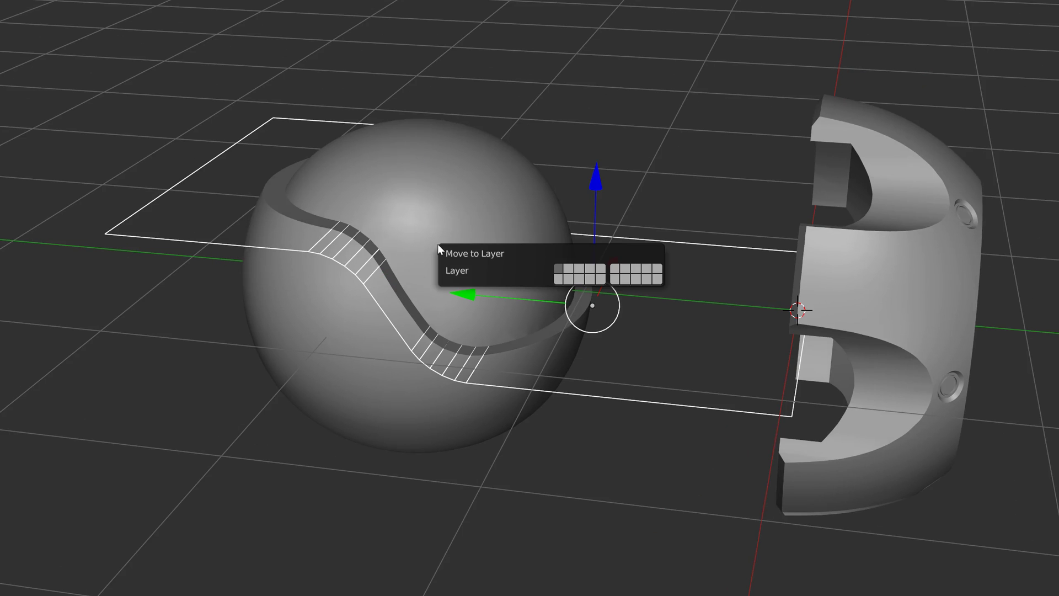
pyautogui.click(558, 279)
pyautogui.moveTo(682, 115); pyautogui.dragTo(741, 354, button='middle')
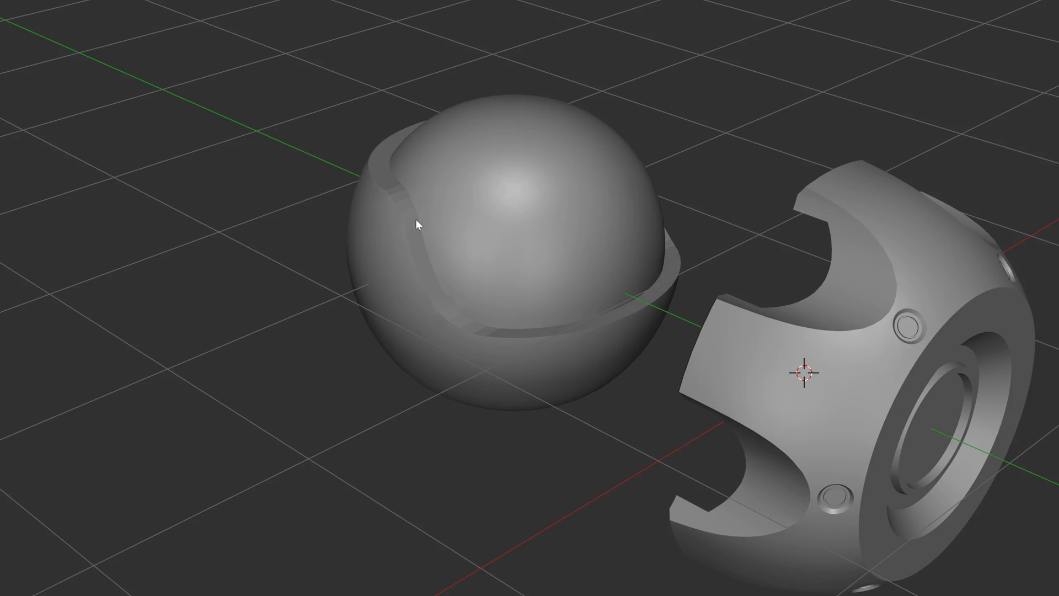
# Step: Show the cutters' layer together with the current one and apply SubsurfB to the curved cutting plane
pyautogui.rightClick(392, 241)
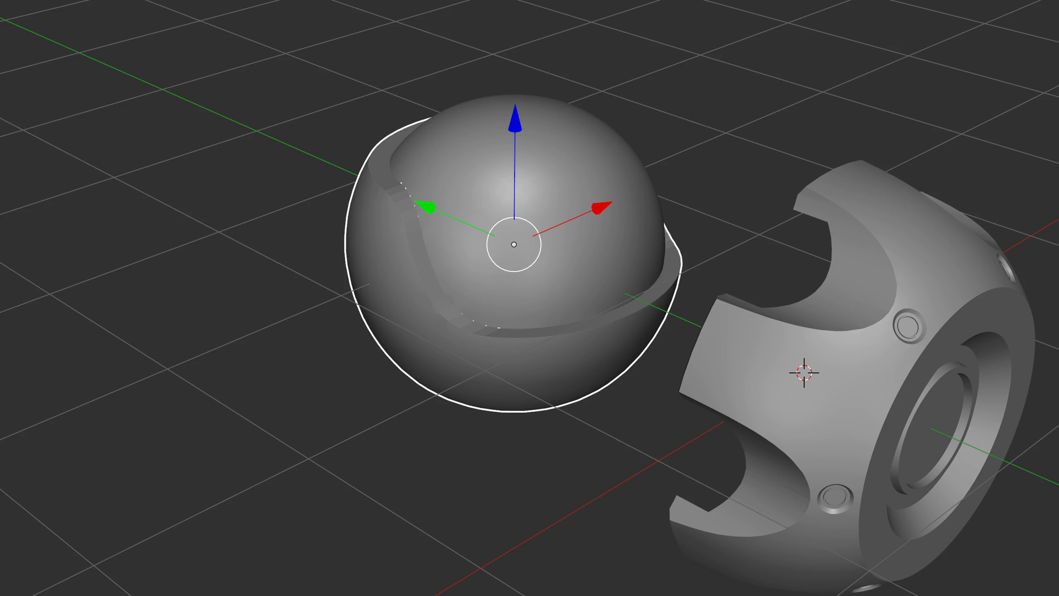
pyautogui.moveTo(420, 194); pyautogui.dragTo(409, 195, button='middle')
pyautogui.scroll(1, 454, 193)
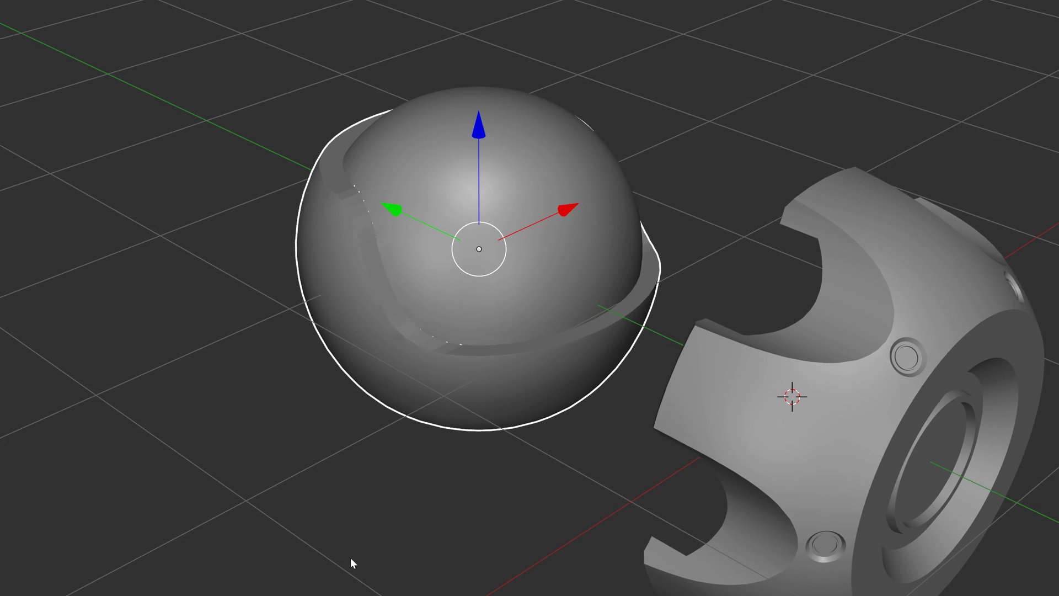
pyautogui.keyDown('shift'); pyautogui.click(351, 594); pyautogui.keyUp('shift')
pyautogui.rightClick(201, 149)
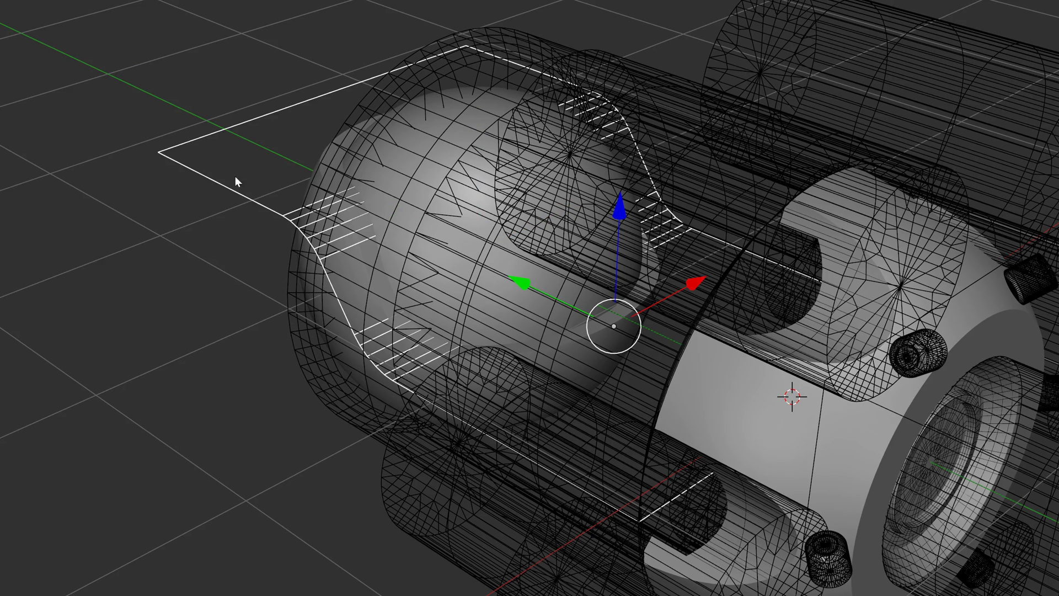
pyautogui.hotkey('shift', 'q')
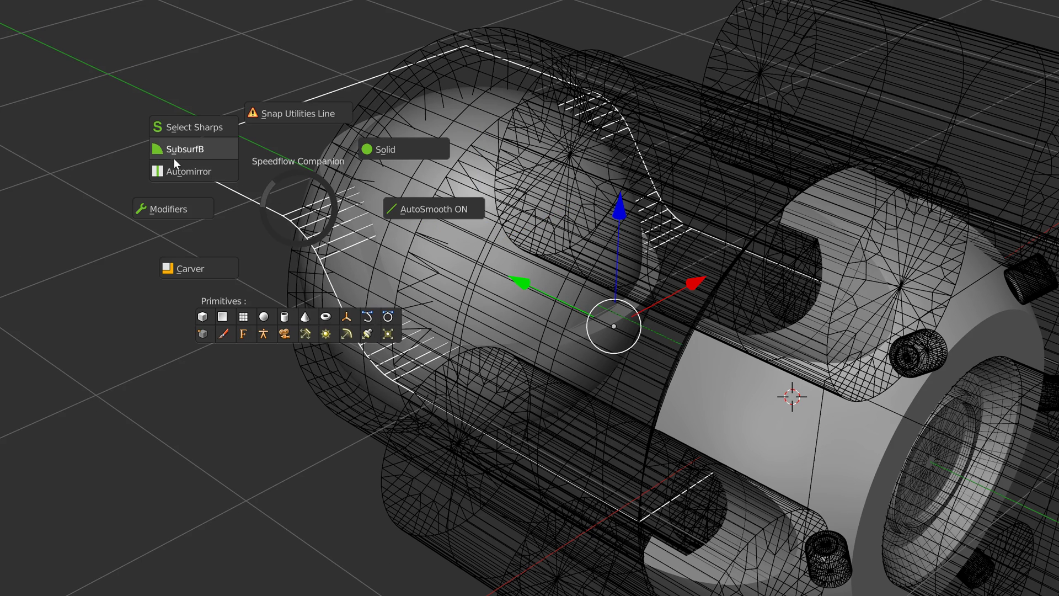
pyautogui.click(174, 158)
# Step: Duplicate the cylinder cutter at the notched dome's back along its local Z and place it against the sphere's near side
pyautogui.moveTo(309, 211); pyautogui.dragTo(682, 227, button='middle')
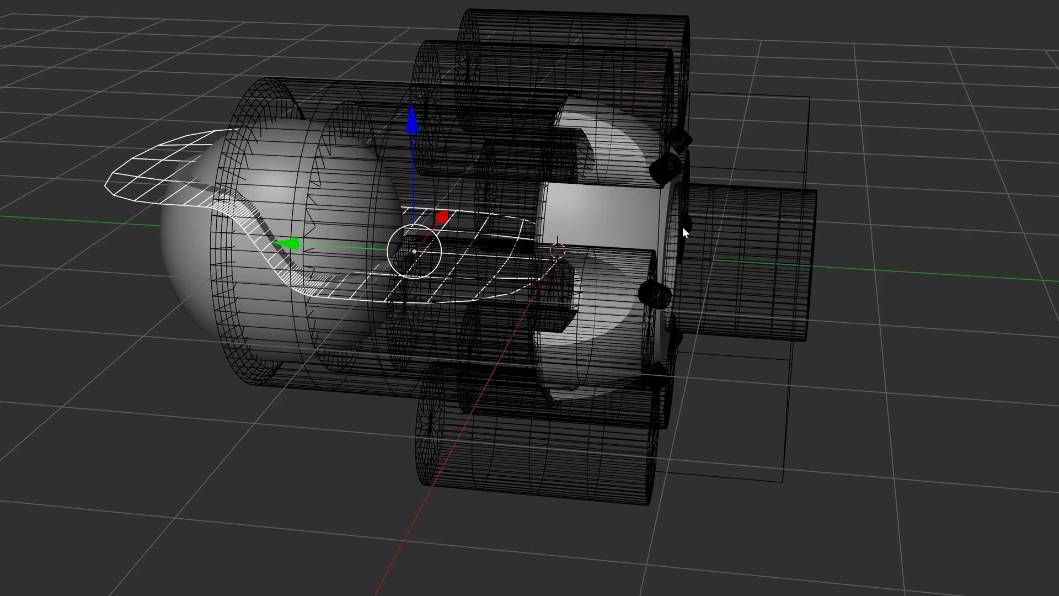
pyautogui.rightClick(816, 234)
pyautogui.hotkey('shift', 'd')
pyautogui.press('z')
pyautogui.press('z')
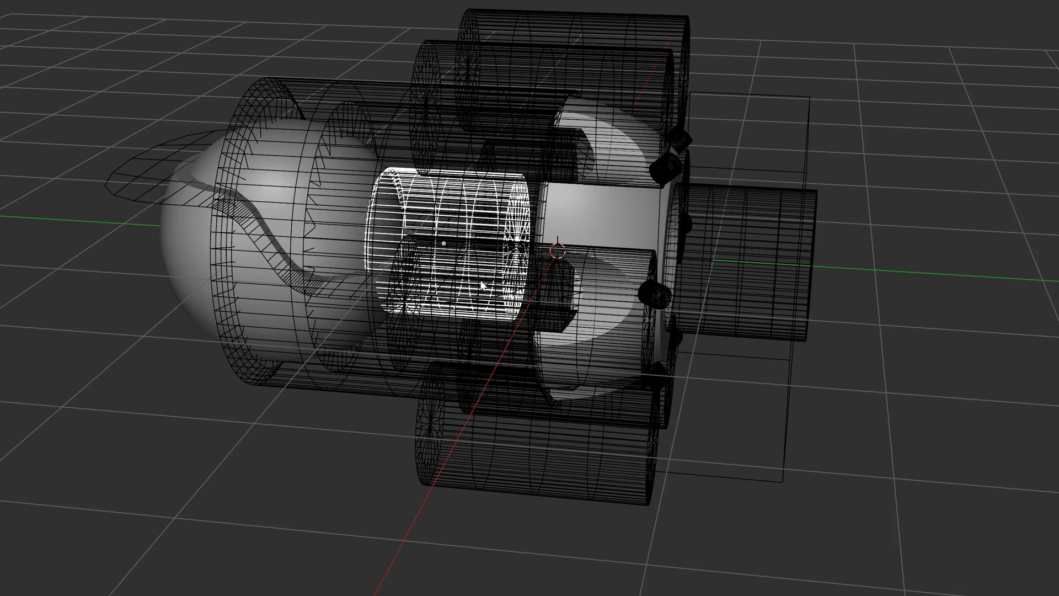
pyautogui.click(488, 281)
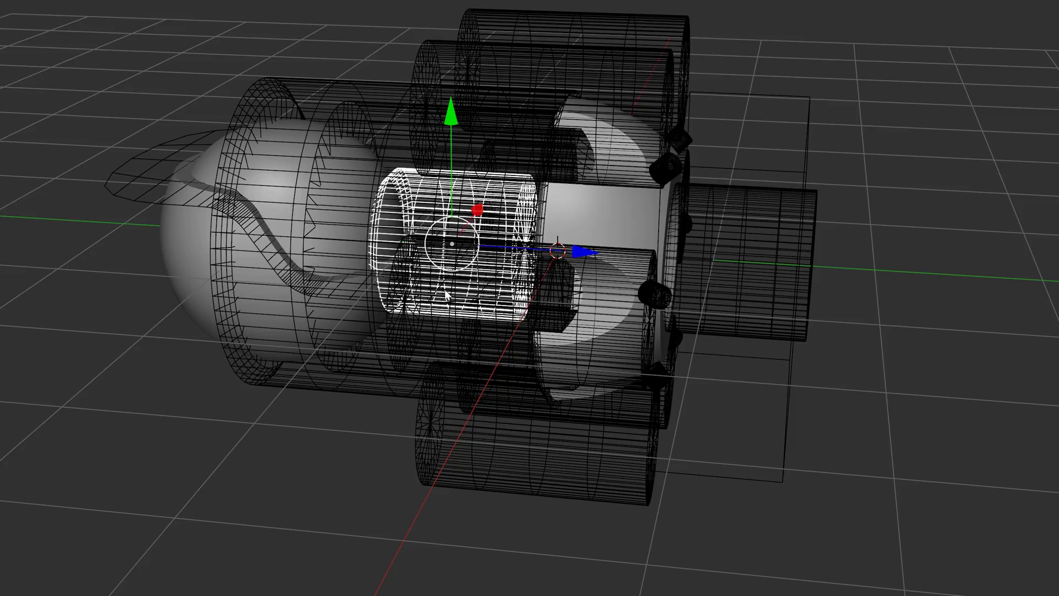
# Step: Cut the sphere's lower piece with the duplicated cylinder using a Speedflow boolean
pyautogui.moveTo(398, 311); pyautogui.dragTo(380, 297, button='middle')
pyautogui.scroll(2, 362, 316)
pyautogui.keyDown('shift'); pyautogui.click(119, 299); pyautogui.keyUp('shift')
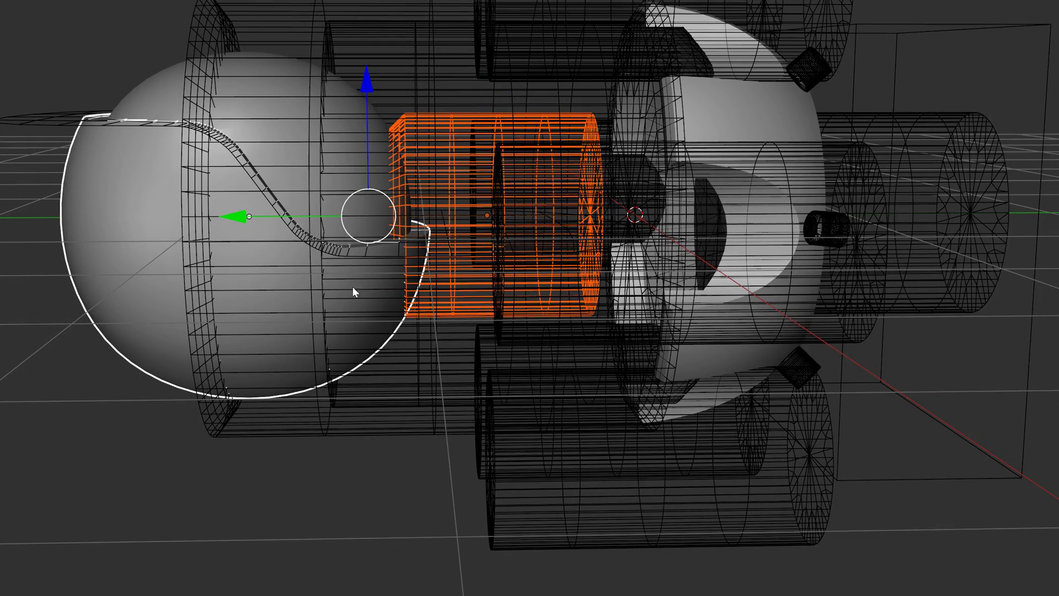
pyautogui.press('space')
pyautogui.click(399, 229)
pyautogui.moveTo(400, 230); pyautogui.dragTo(306, 360, button='middle')
pyautogui.click(219, 421)
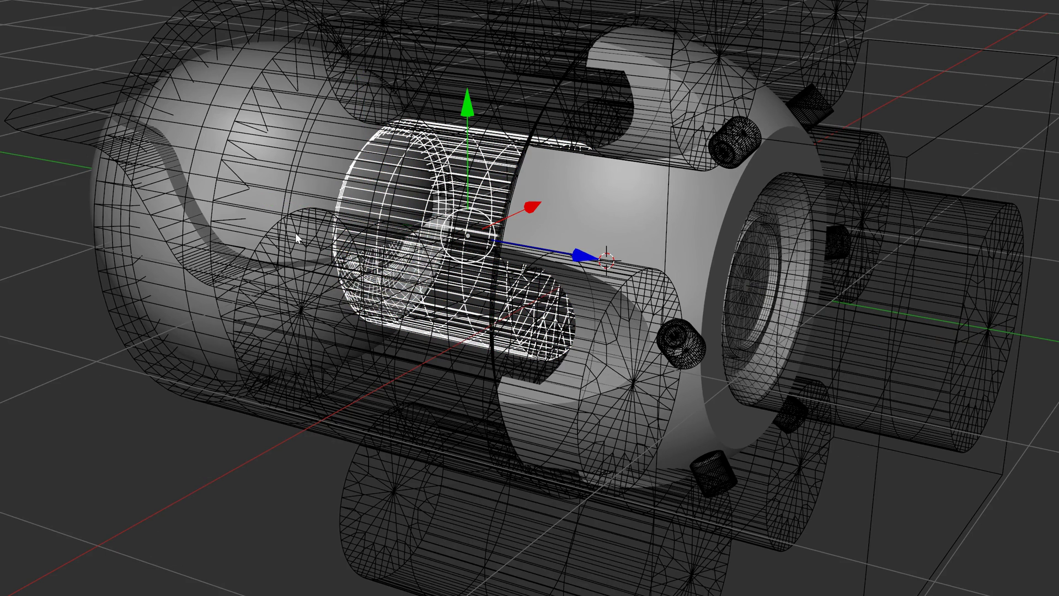
# Step: Cut the upper dome piece with the same cylinder using a Speedflow boolean difference, and show only layer 1
pyautogui.keyDown('shift'); pyautogui.click(185, 134); pyautogui.keyUp('shift')
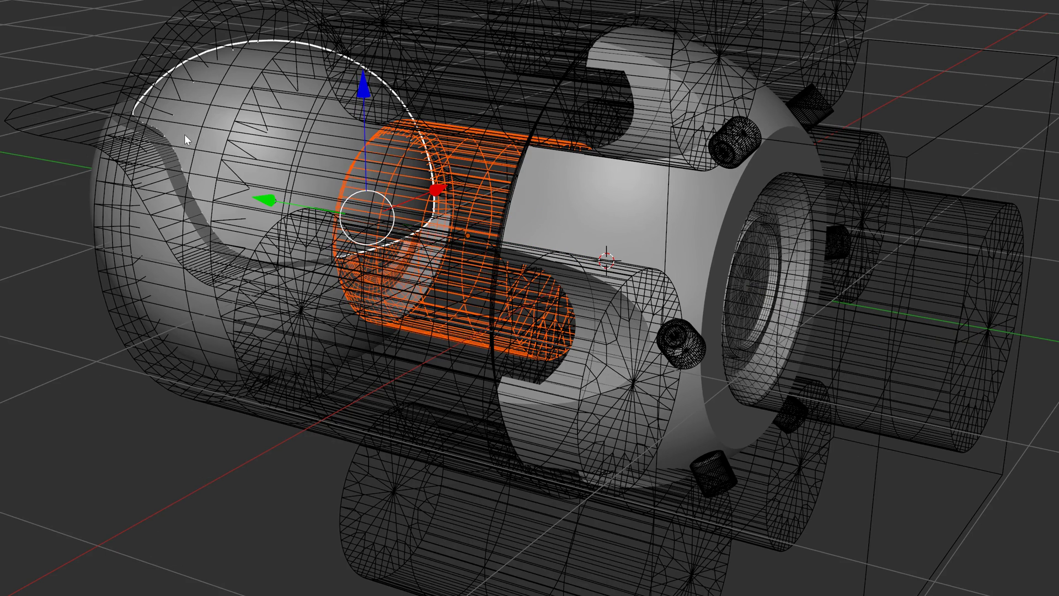
pyautogui.press('q')
pyautogui.click(445, 121)
pyautogui.moveTo(466, 191); pyautogui.dragTo(429, 181, button='middle')
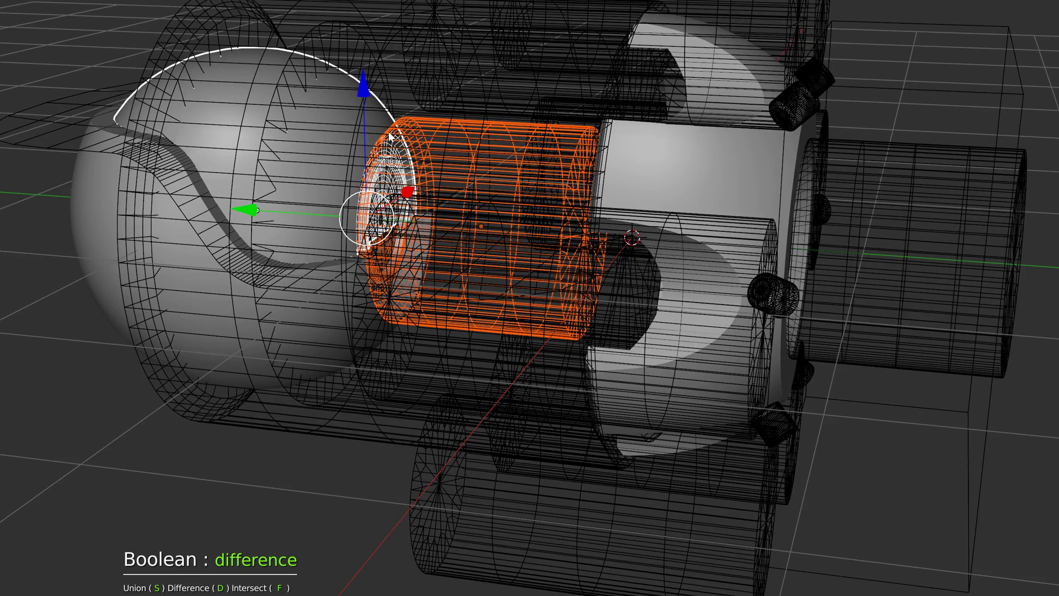
pyautogui.click(186, 428)
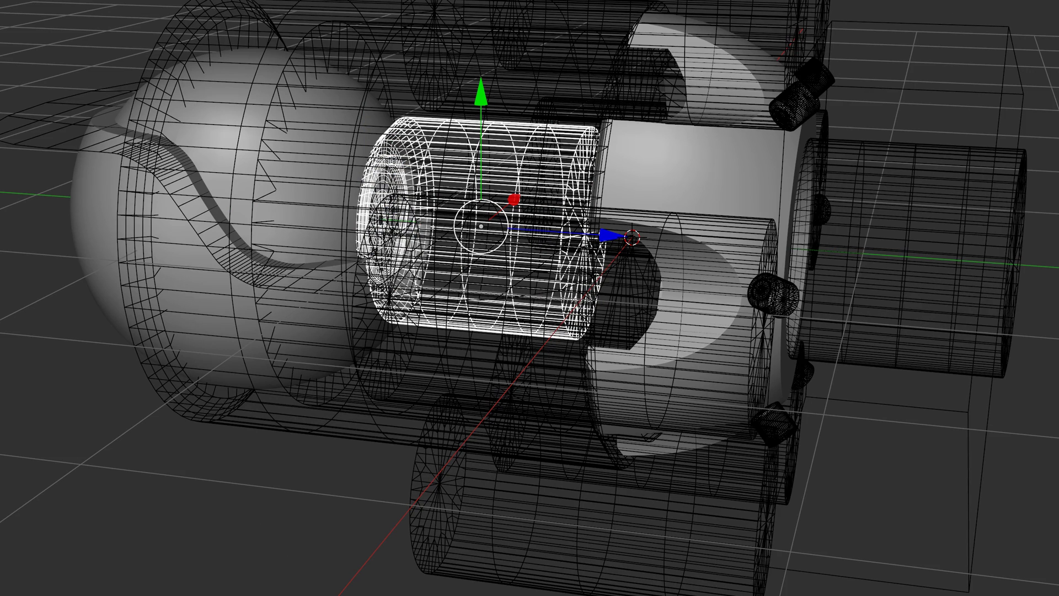
pyautogui.press('1')
pyautogui.moveTo(443, 202); pyautogui.dragTo(378, 221, button='middle')
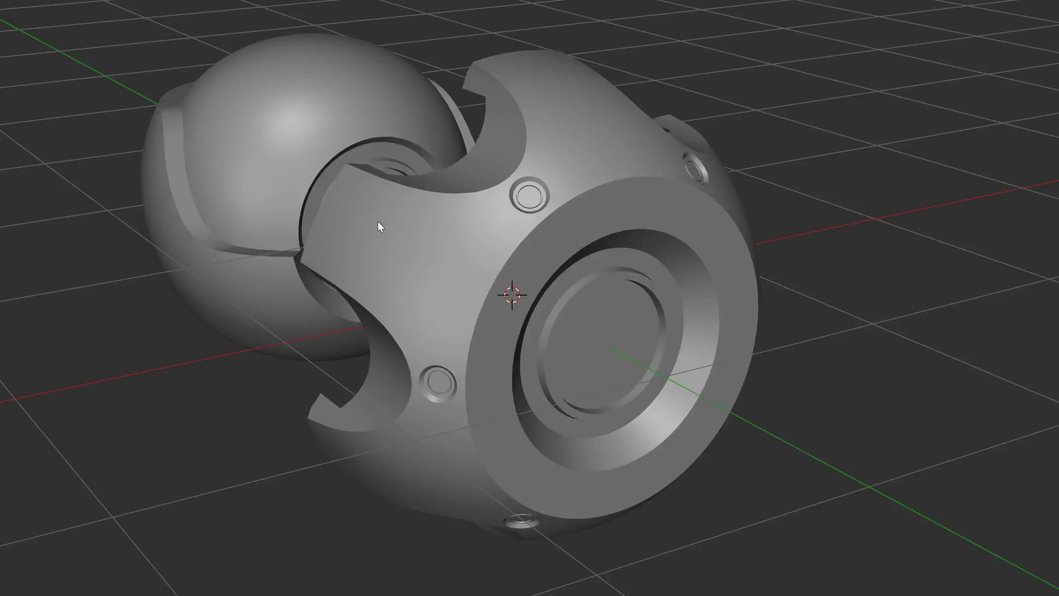